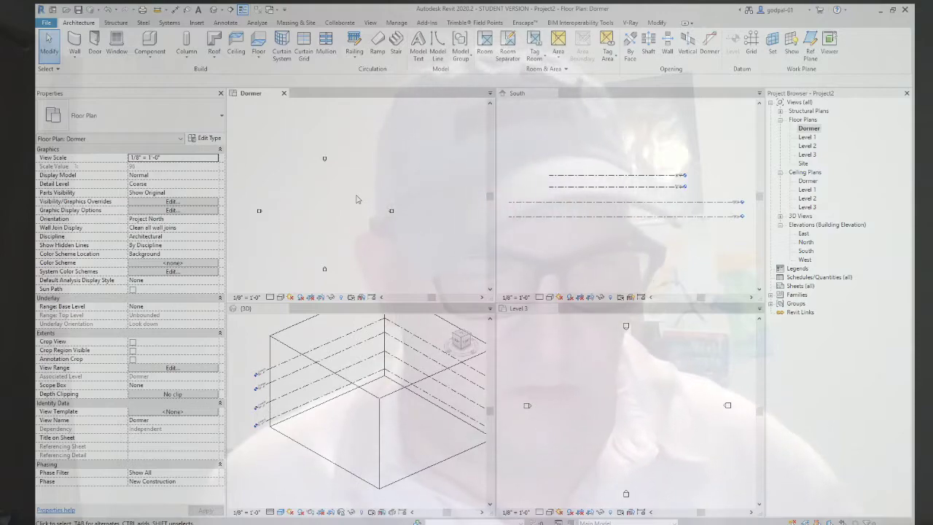
Step: Draw a closed square of four Generic 8" walls, 20' high, on the Dormer level
key("z")
key("a")
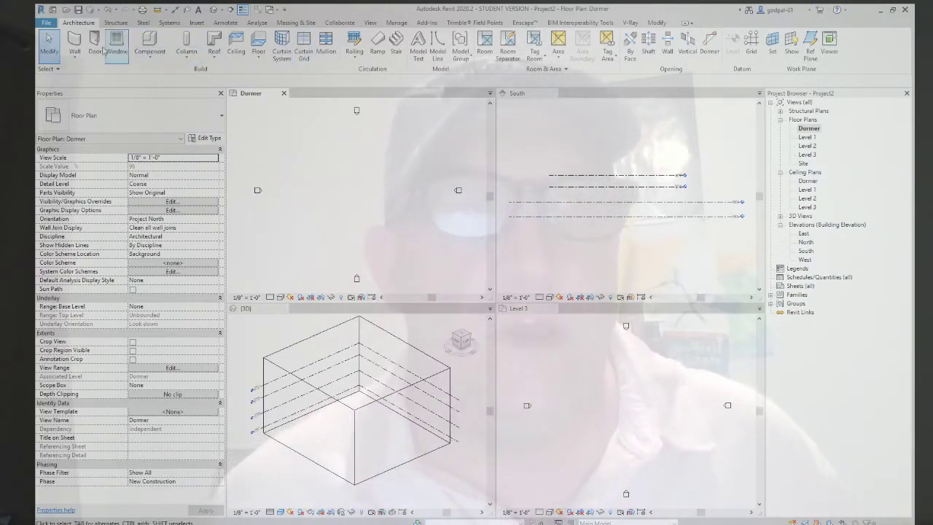
left_click(74, 42)
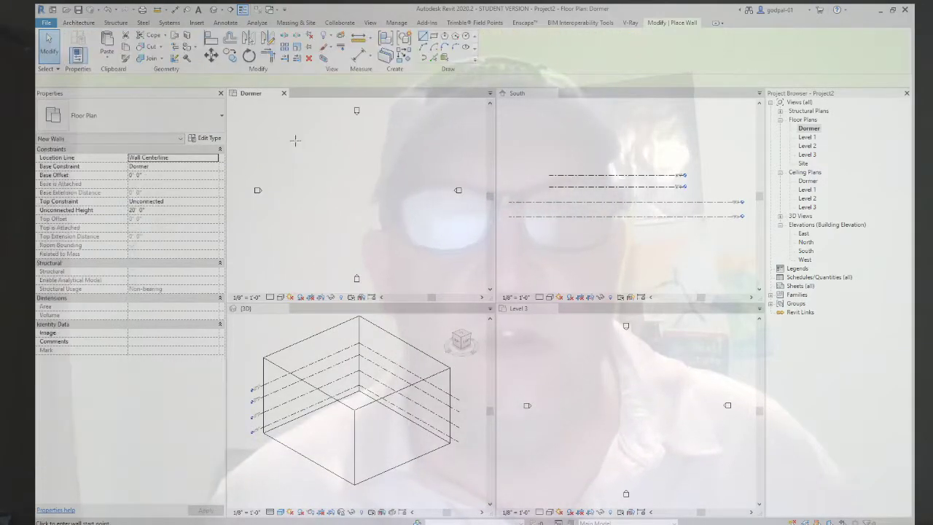
left_click(326, 166)
left_click(326, 236)
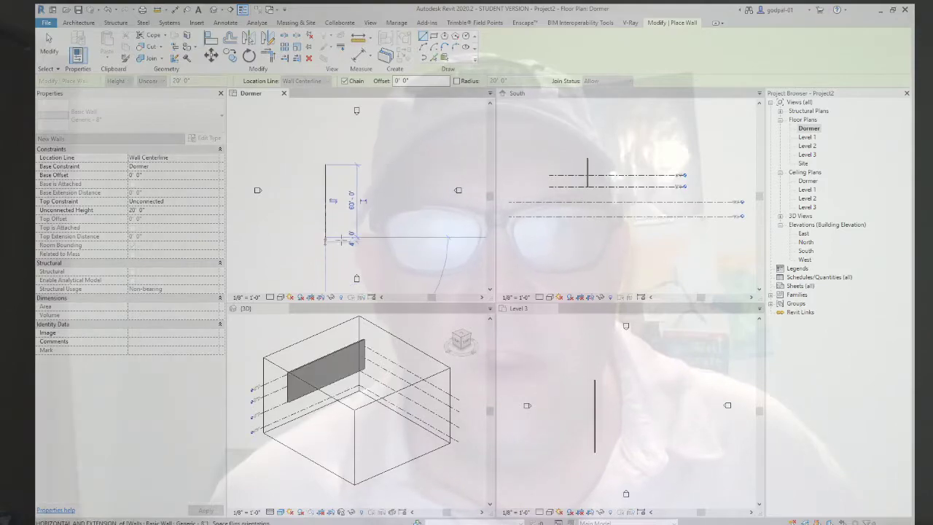
left_click(403, 236)
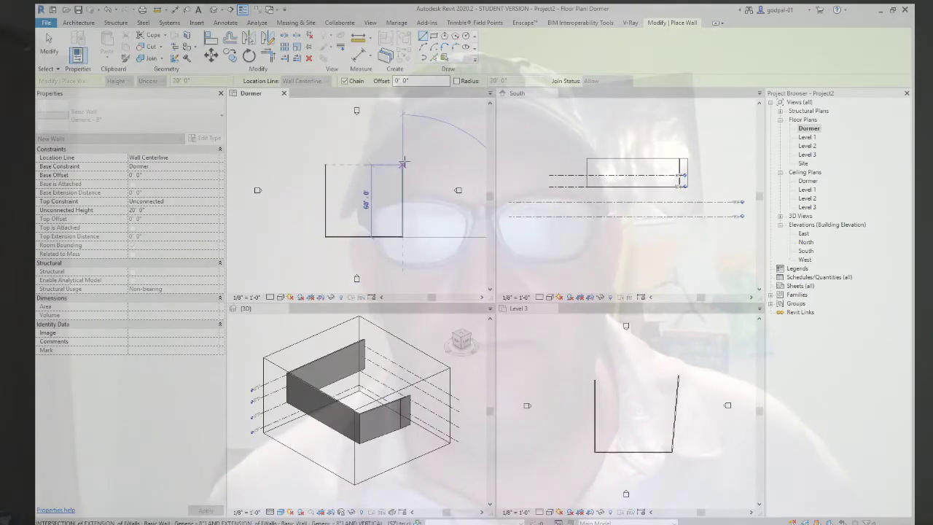
left_click(403, 165)
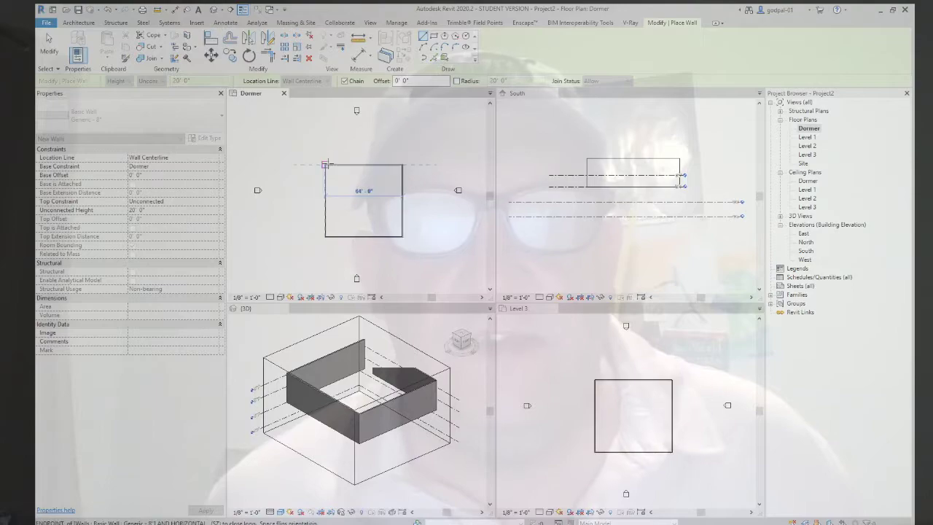
left_click(326, 164)
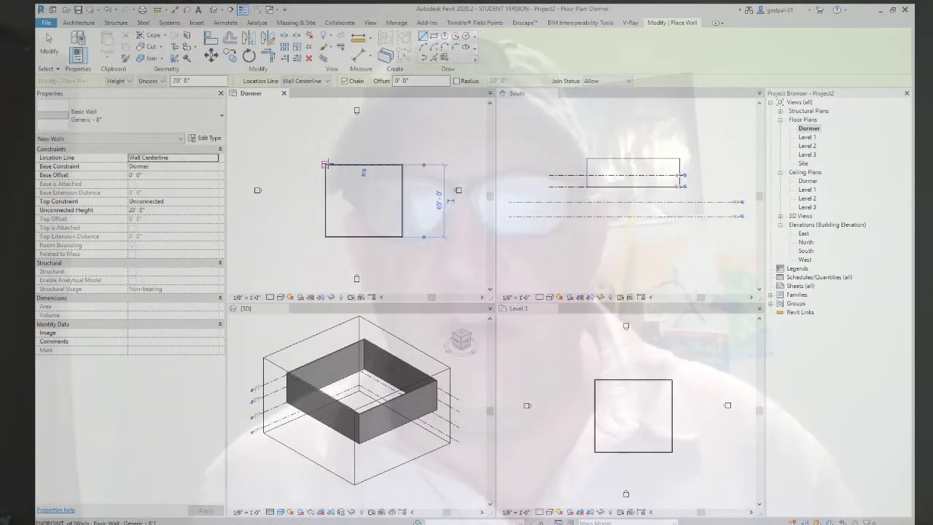
key("Escape")
key("Escape")
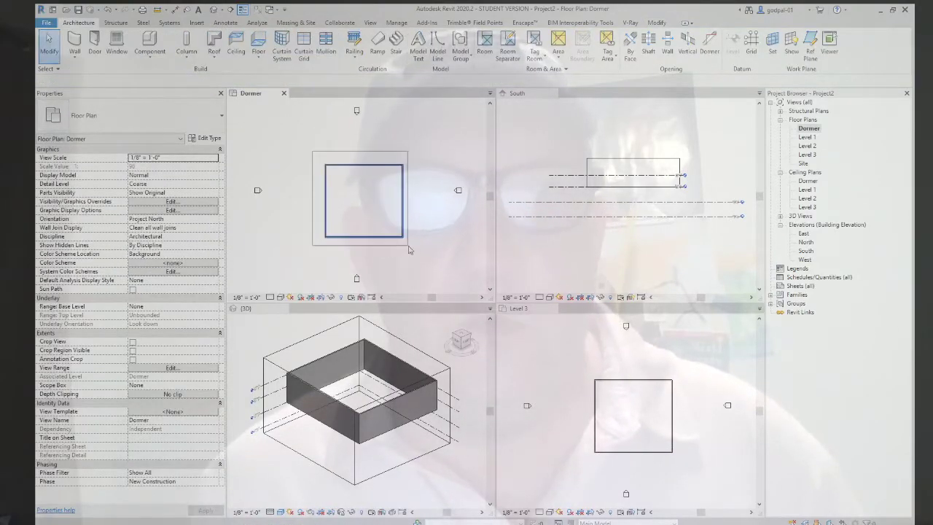
Step: Change the Base Constraint of all four square walls to Level 1
left_click_drag(408, 246, 412, 250)
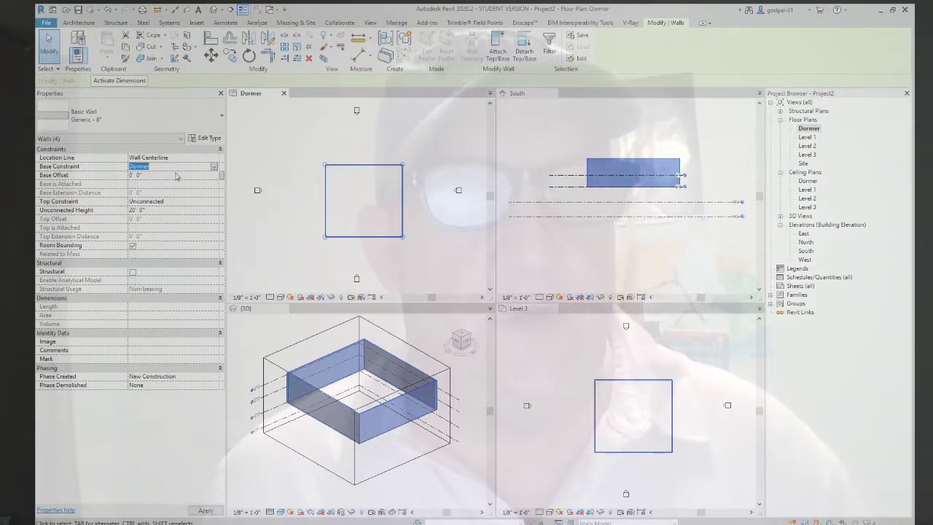
key("Up")
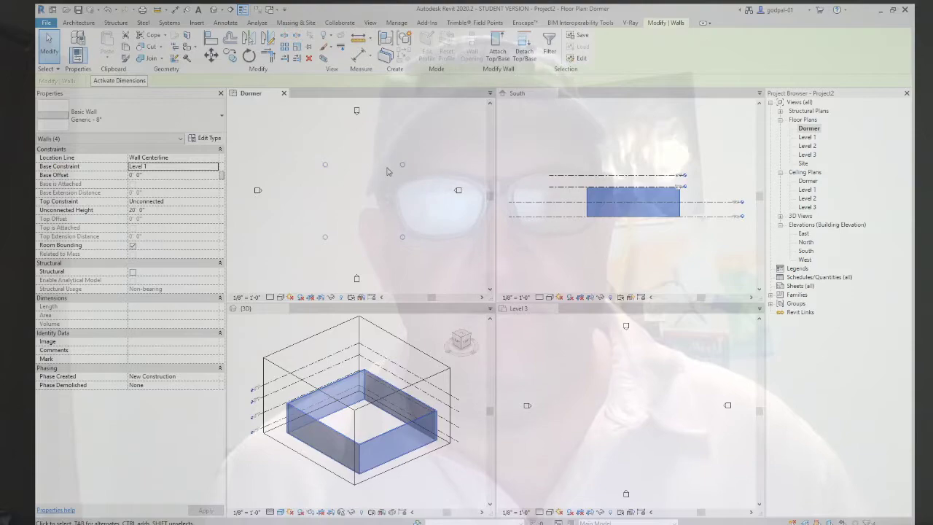
left_click(362, 189)
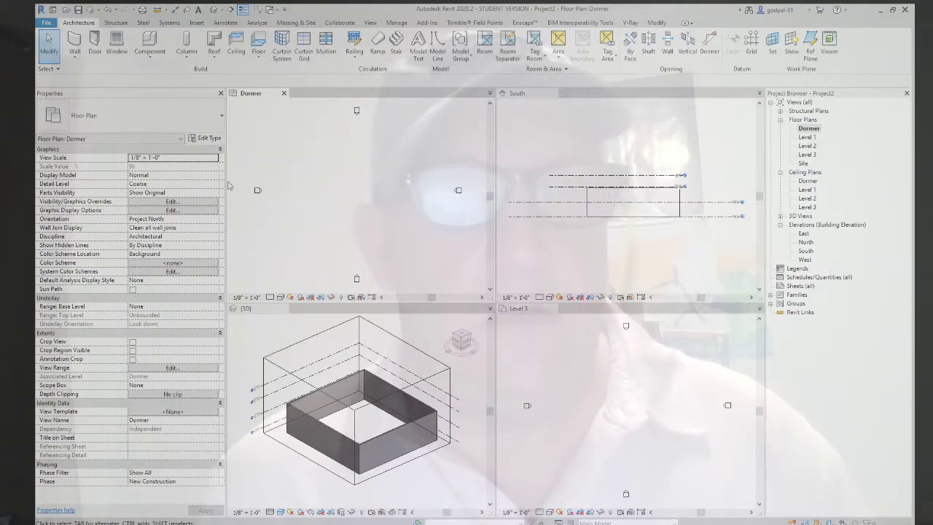
Step: Create a Generic 12" hip roof with 9"/12" slopes on Level 3 by picking the four walls
left_click(214, 42)
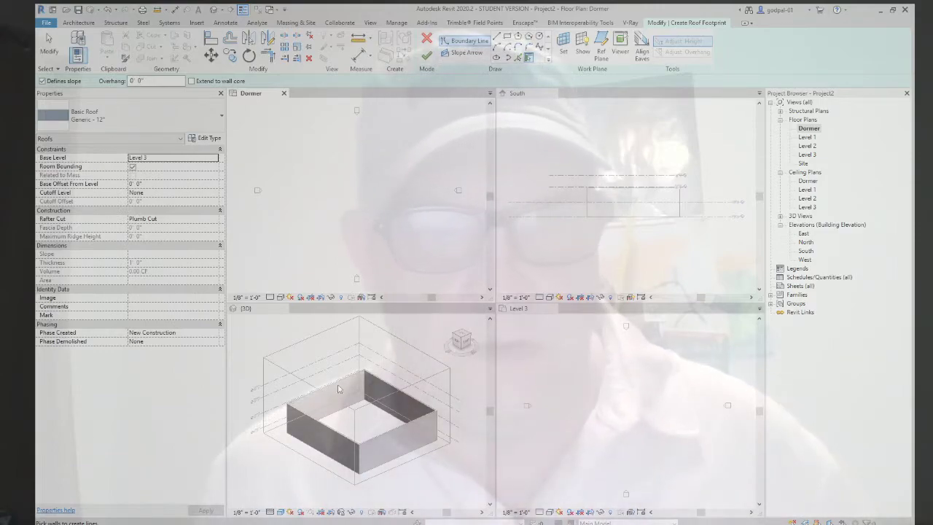
left_click(362, 393)
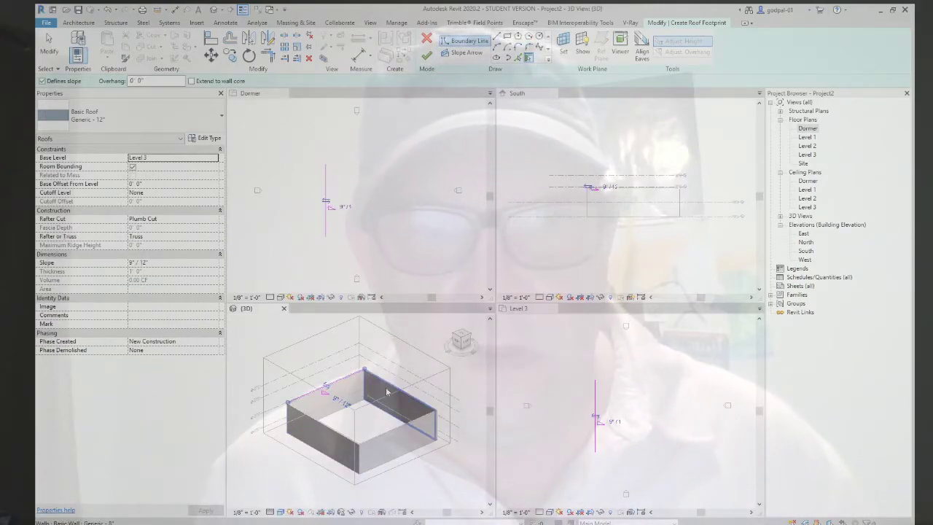
left_click(388, 443)
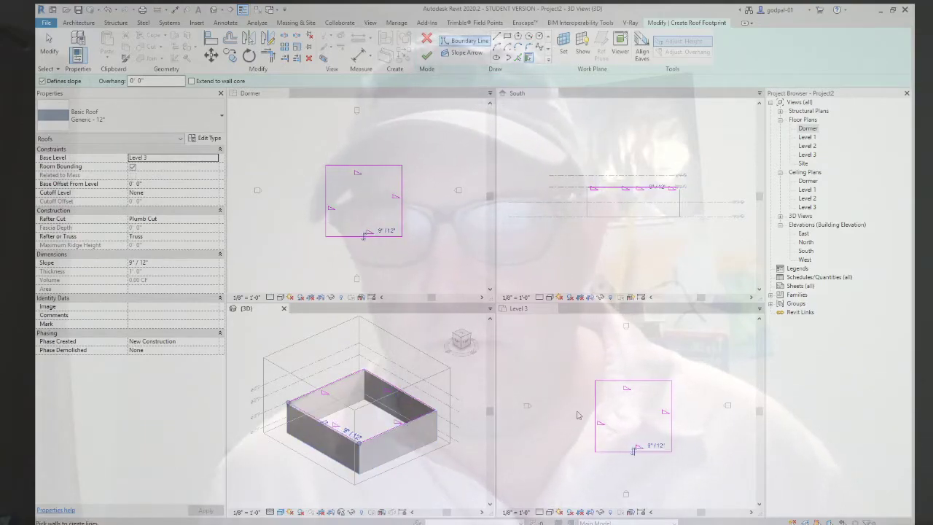
scroll(283, 354, "up", 5)
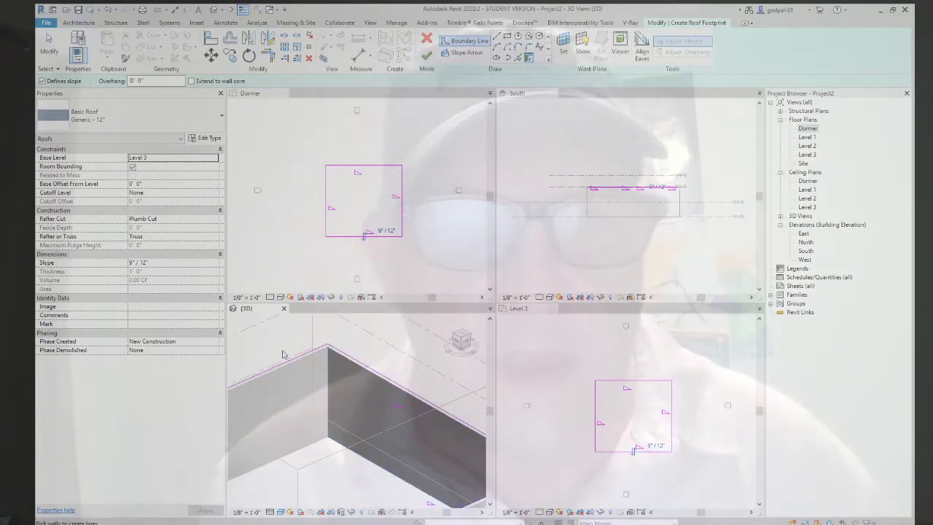
scroll(334, 349, "down", 5)
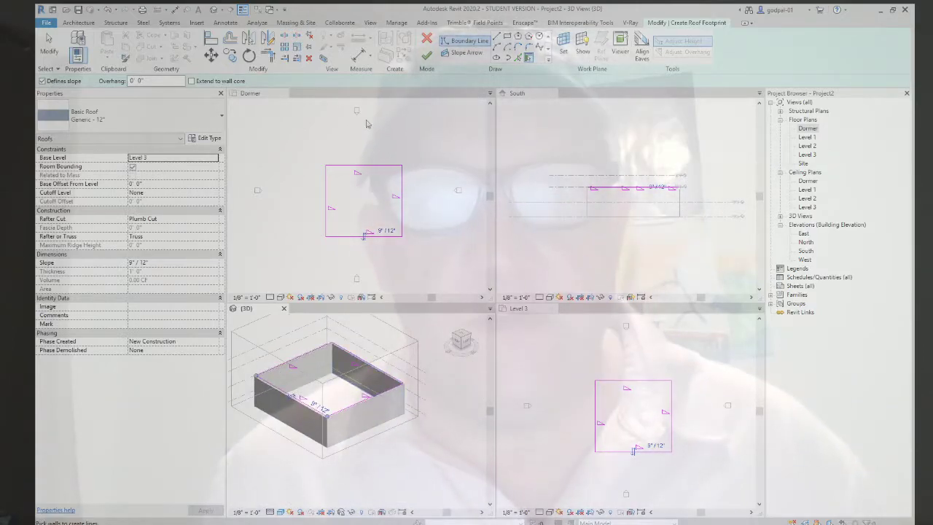
left_click(426, 56)
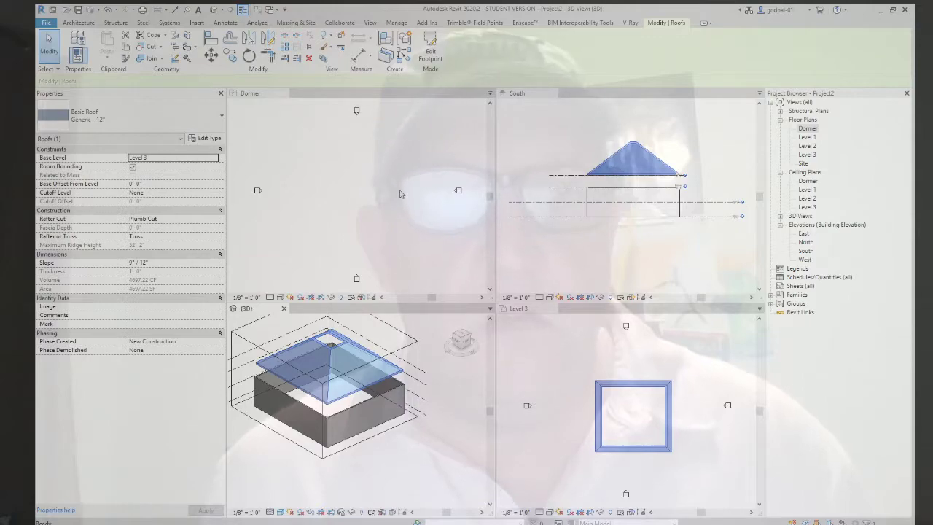
Step: Attach the tops of all four chained walls to the hip roof so they rise to Level 3
left_click(415, 281)
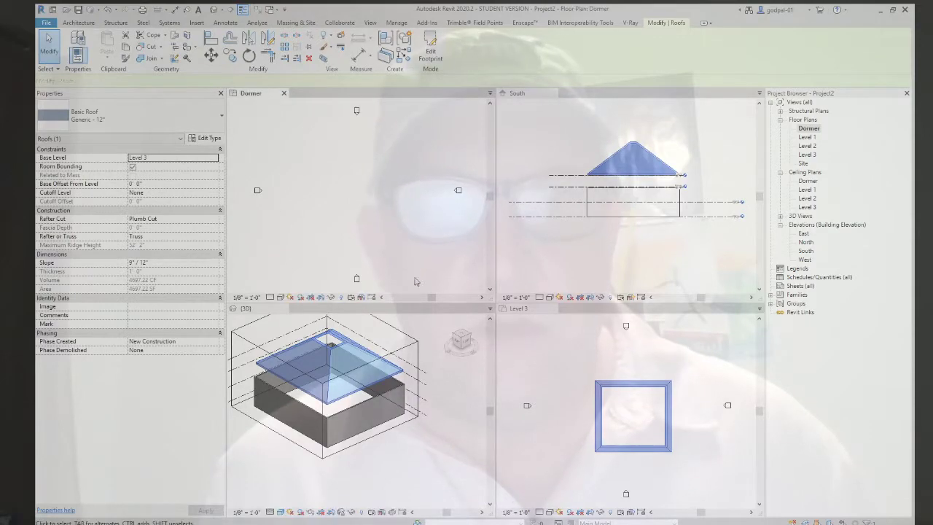
left_click(348, 434)
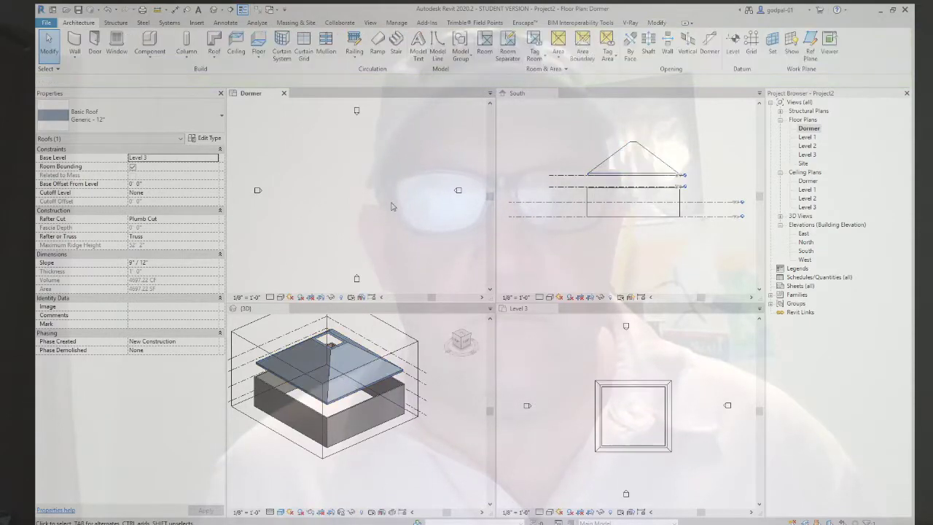
key("Tab")
left_click(348, 439)
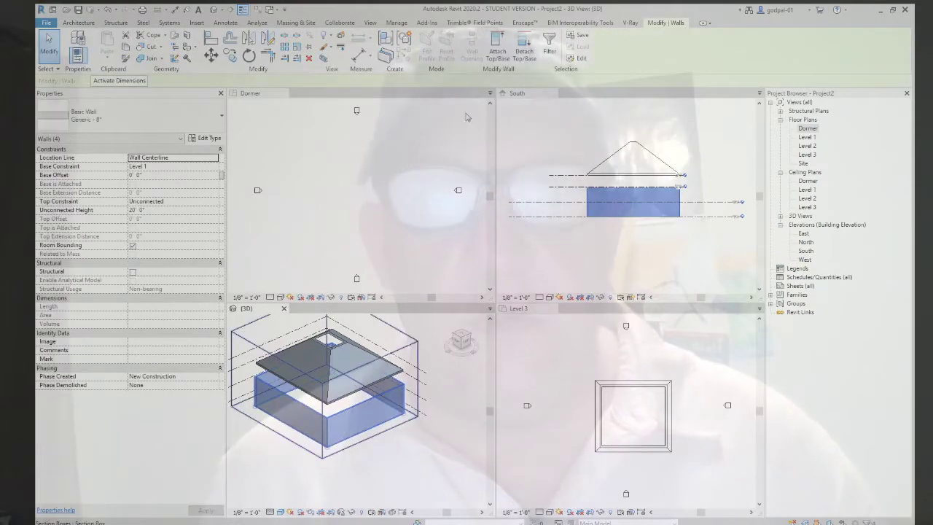
left_click(499, 52)
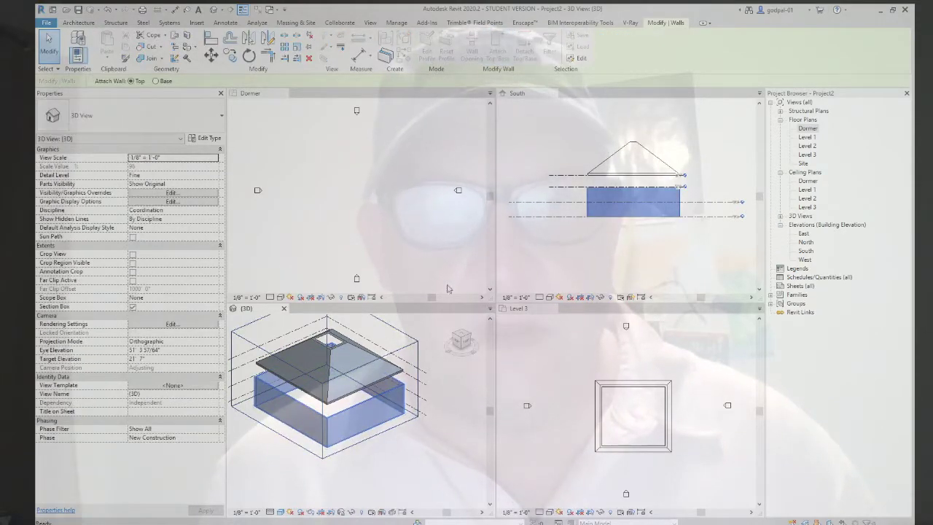
left_click(389, 370)
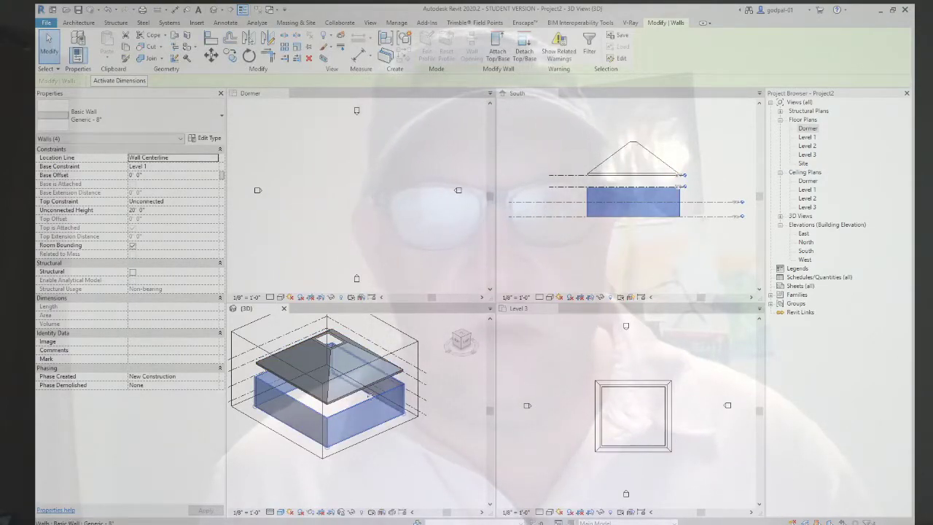
left_click(215, 204)
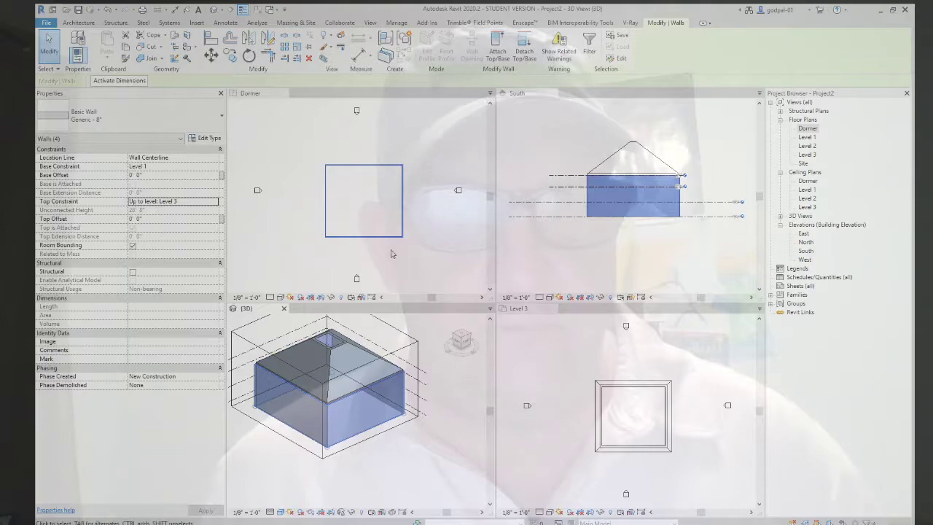
left_click(503, 55)
key("Escape")
key("Escape")
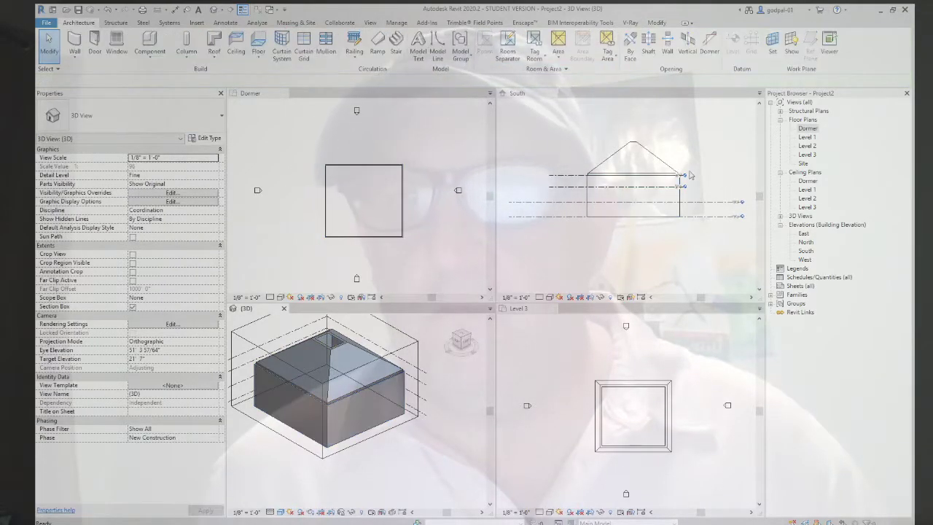
scroll(679, 173, "up", 5)
Step: Select the hip roof at its eave in the South elevation
left_click(636, 142)
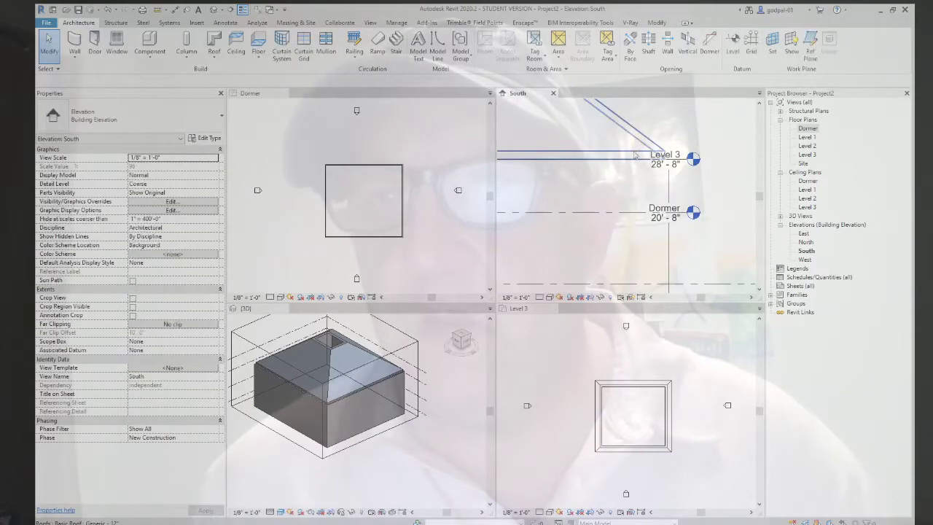
scroll(636, 167, "down", 2)
middle_click_drag(632, 192, 538, 181)
key("Escape")
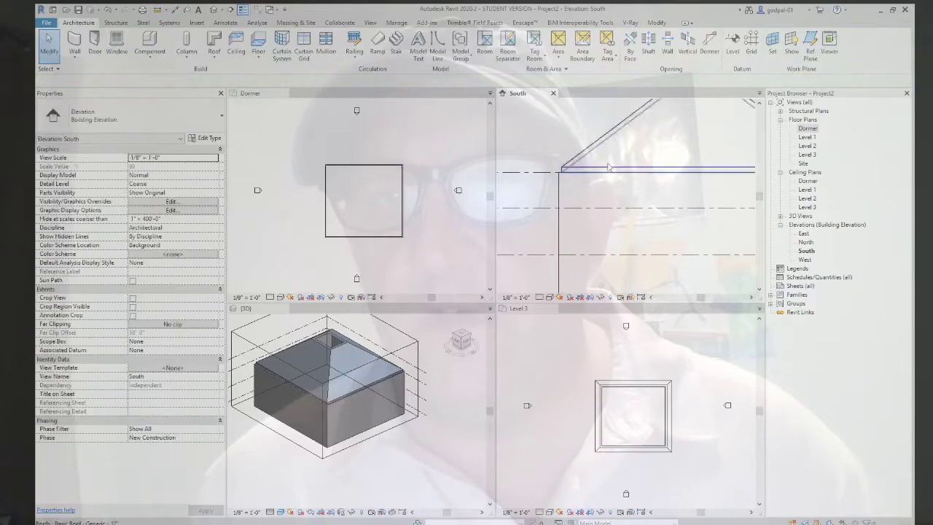
left_click(613, 156)
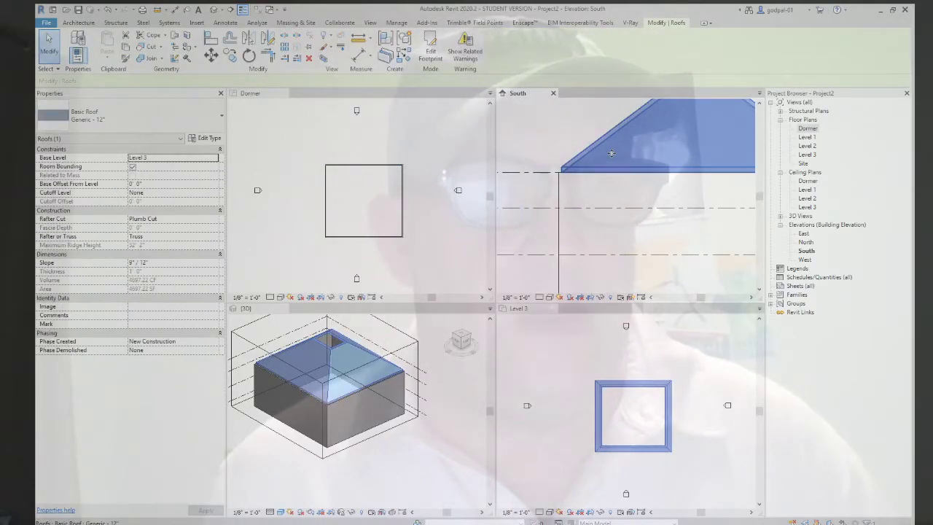
scroll(611, 153, "down", 4)
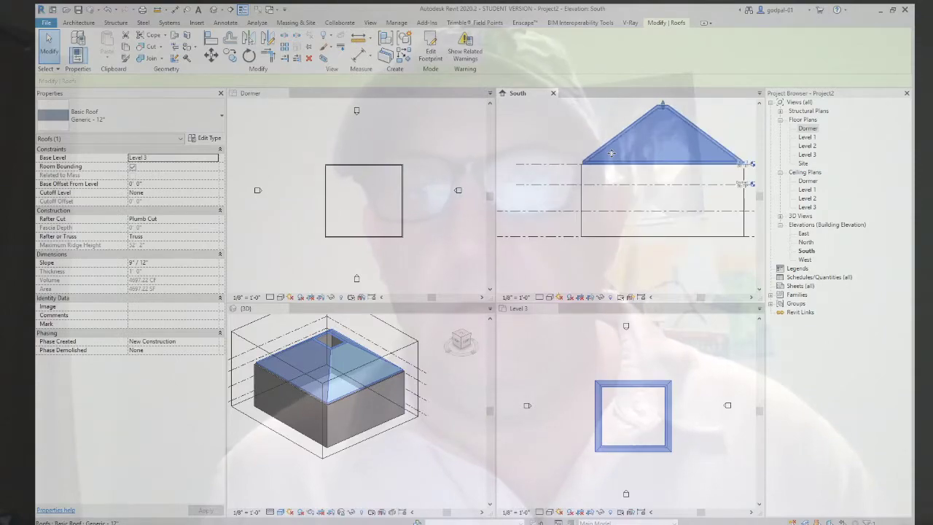
Step: Edit the hip roof footprint, nudging its right edge slightly outward, and finish the sketch
left_click(430, 45)
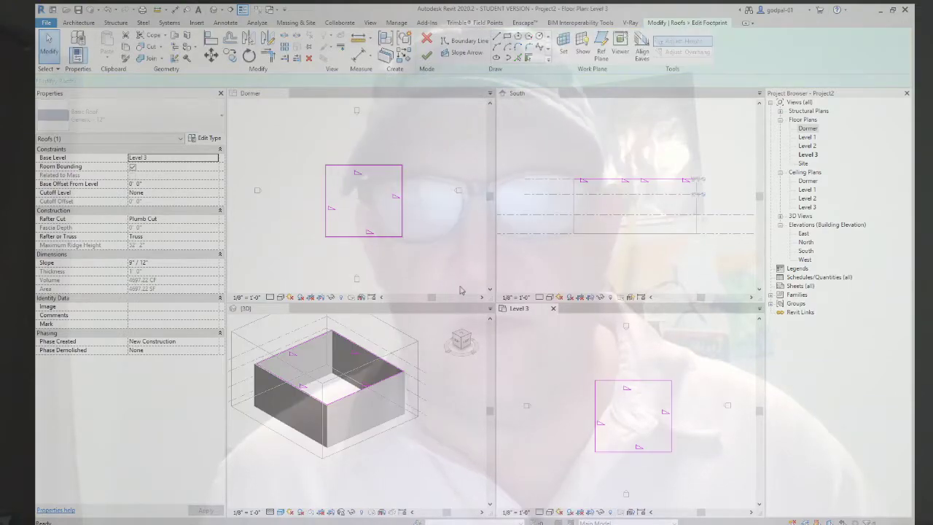
scroll(409, 217, "up", 2)
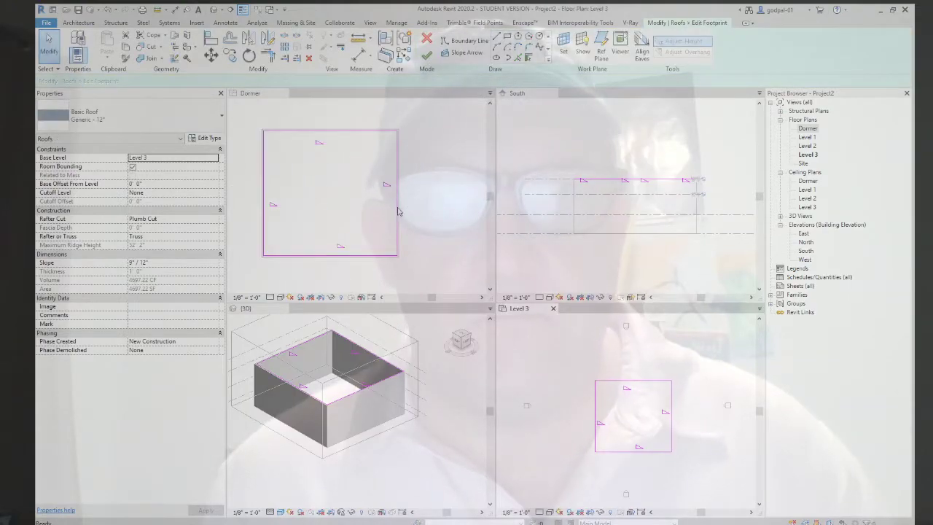
left_click(354, 136)
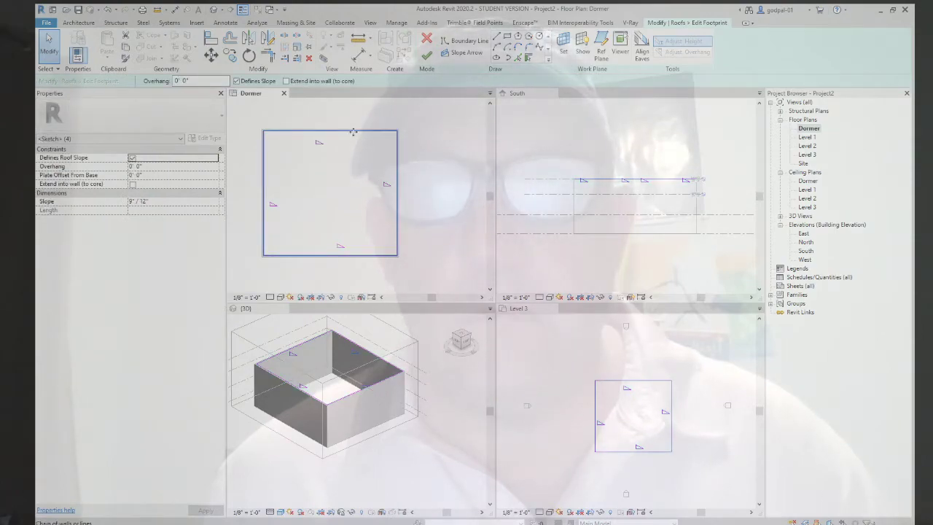
left_click(387, 175)
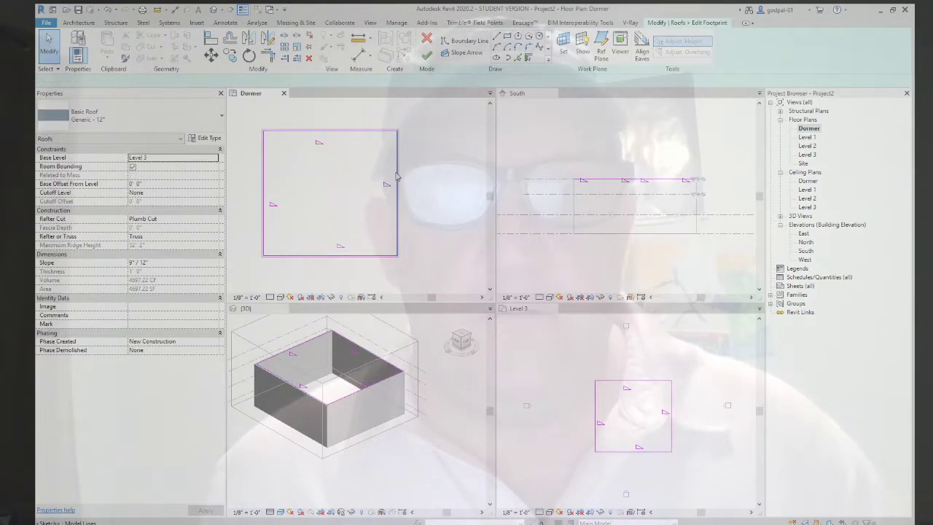
left_click(397, 186)
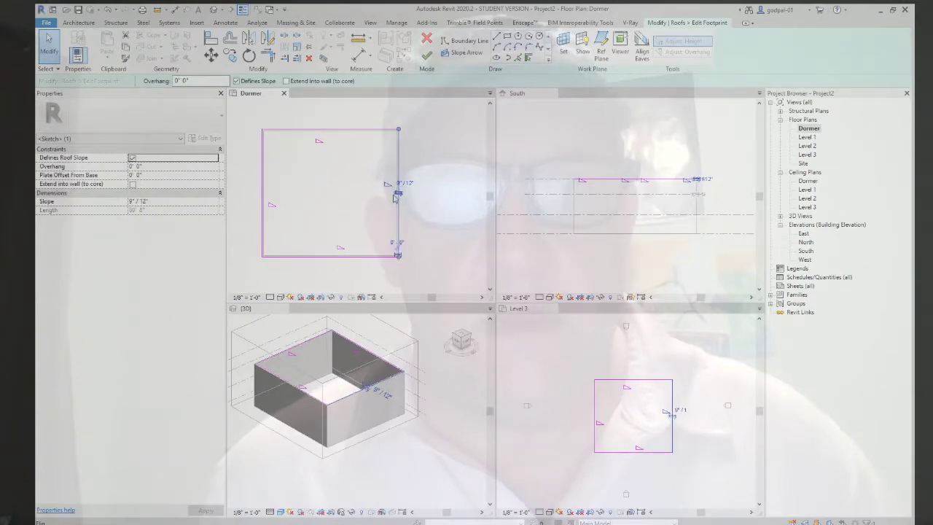
left_click(386, 186)
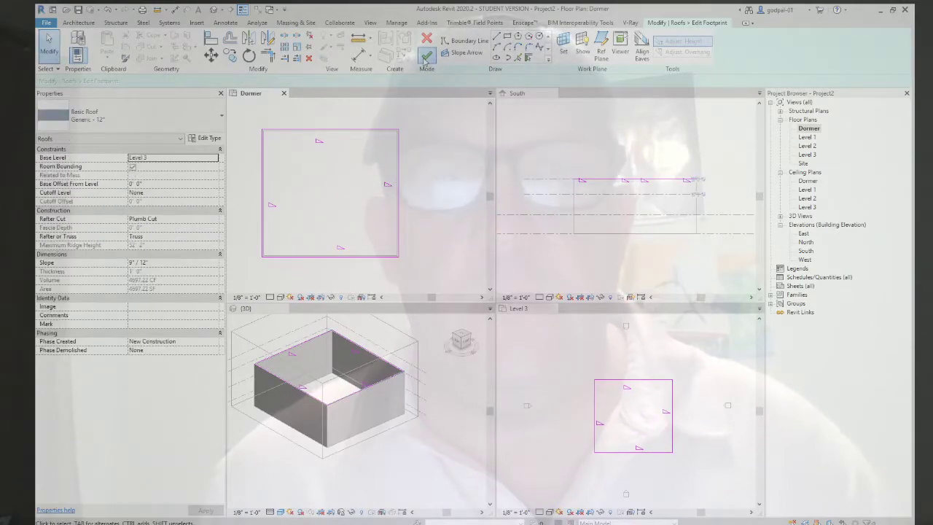
left_click(427, 56)
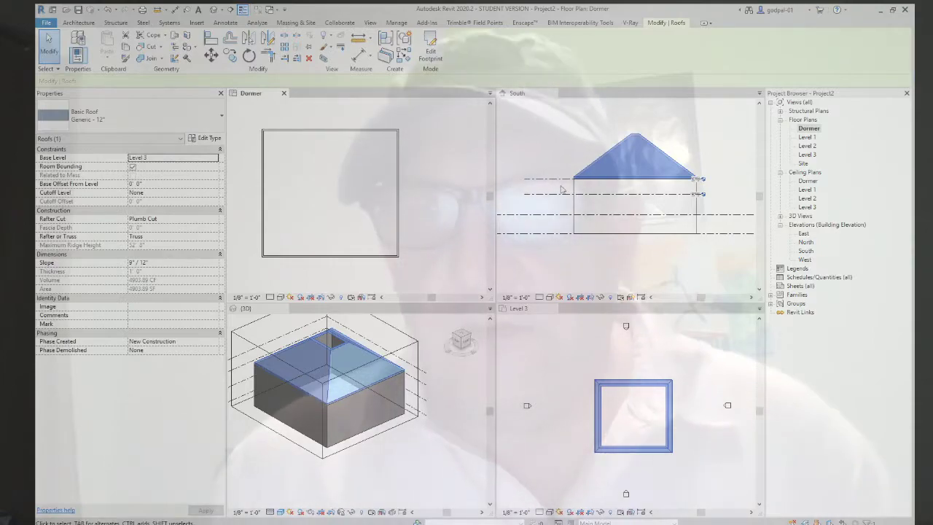
Step: Inspect the finished roof in the South elevation, then activate and pan the Level 3 plan
left_click(433, 264)
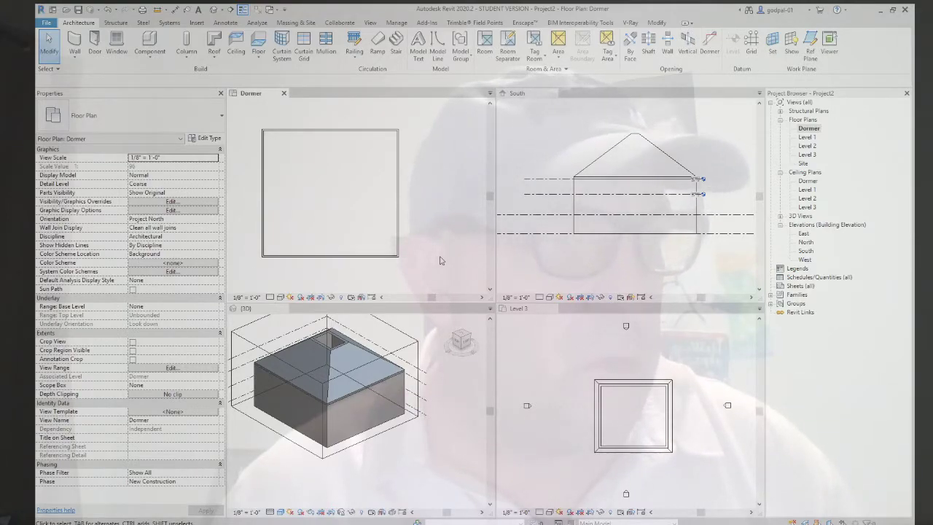
left_click(711, 197)
left_click(618, 220)
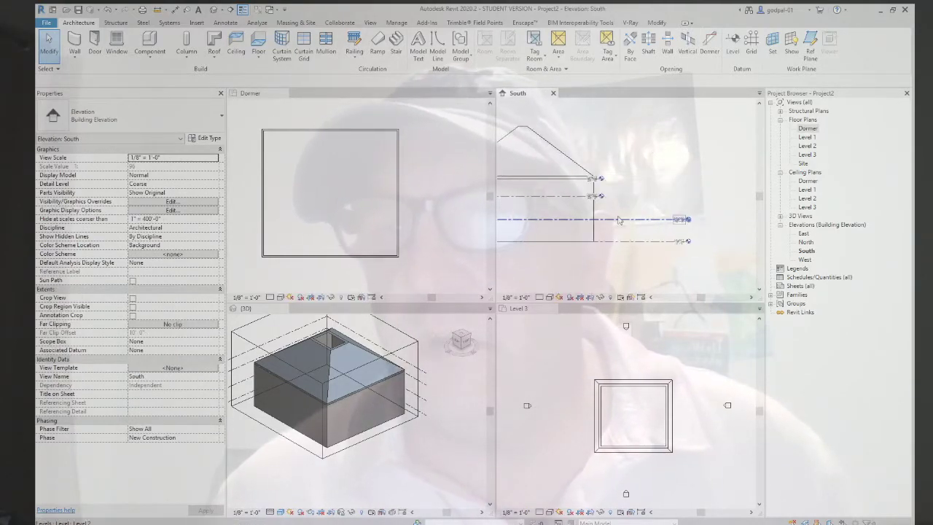
scroll(618, 219, "up", 4)
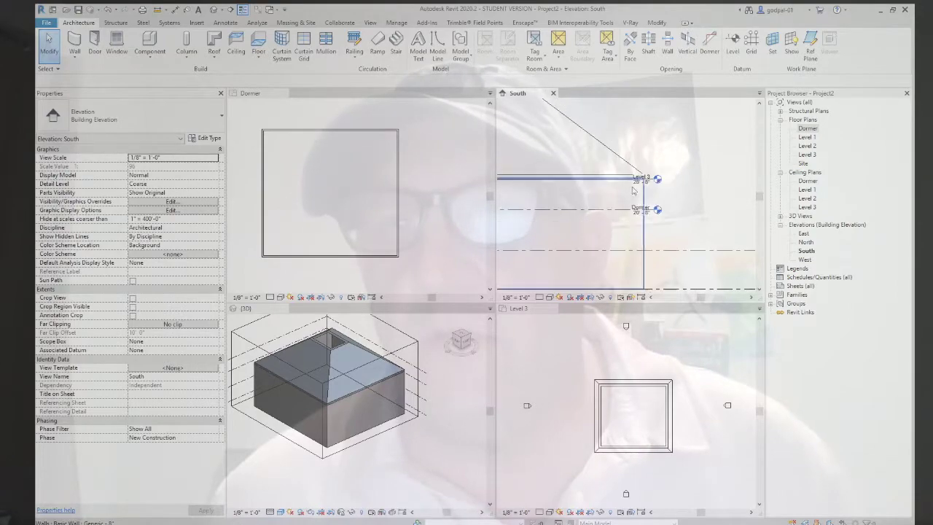
scroll(633, 190, "down", 2)
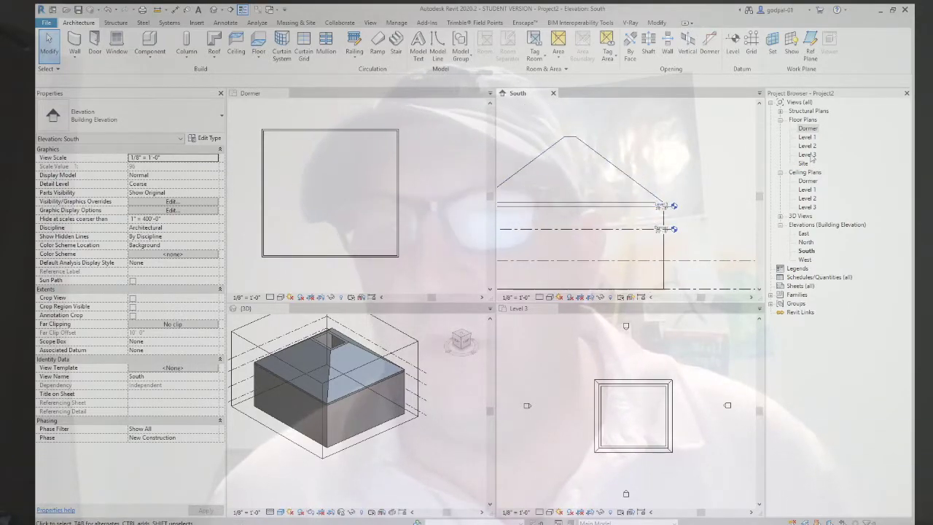
left_click(620, 408)
middle_click_drag(620, 408, 585, 395)
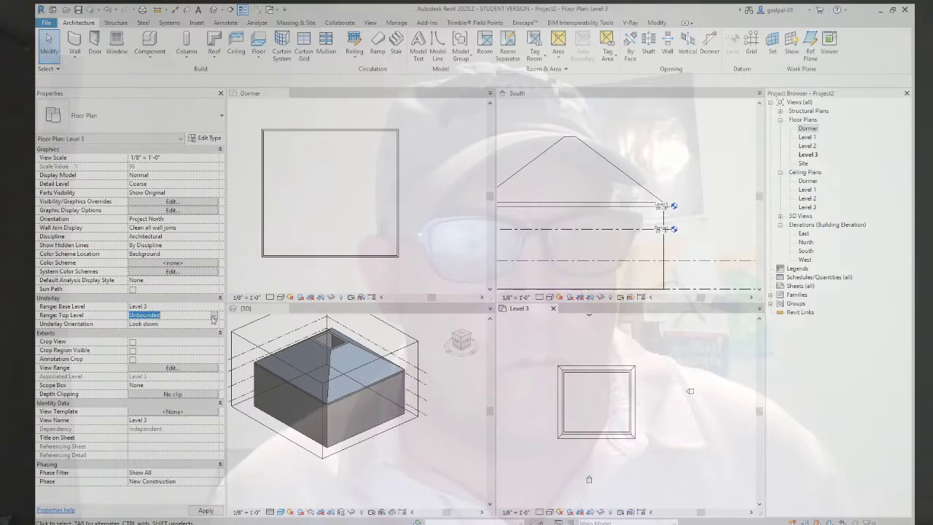
Step: Set the Level 3 plan's Underlay Orientation to Look up and apply it
key("Up")
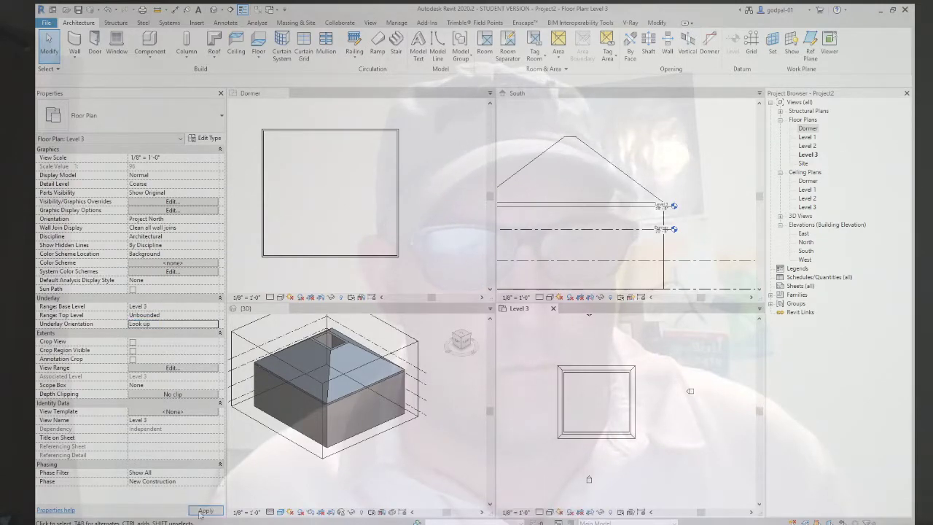
left_click(690, 391)
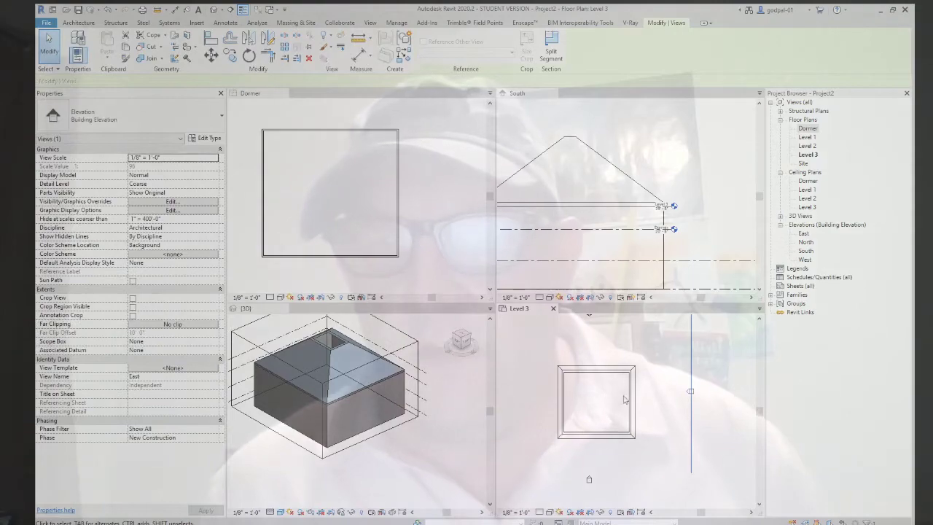
left_click(620, 398)
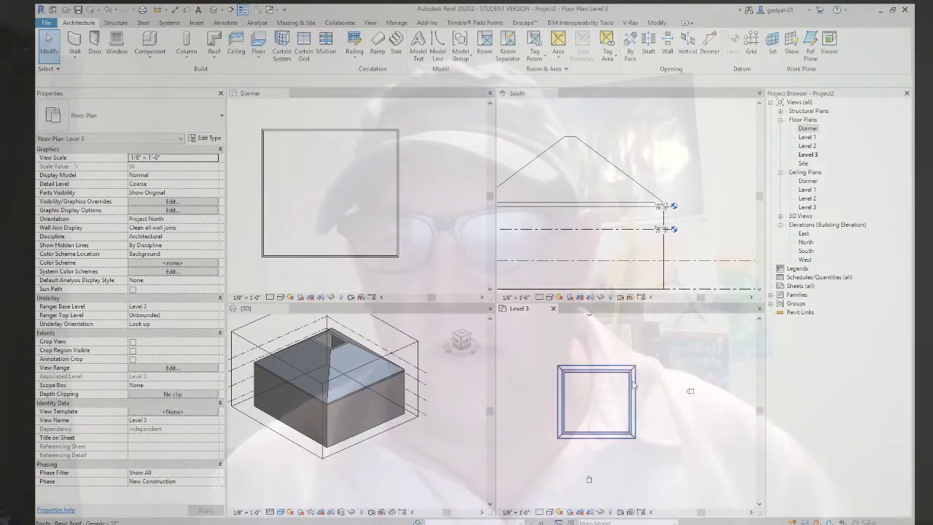
left_click(633, 385)
key("Escape")
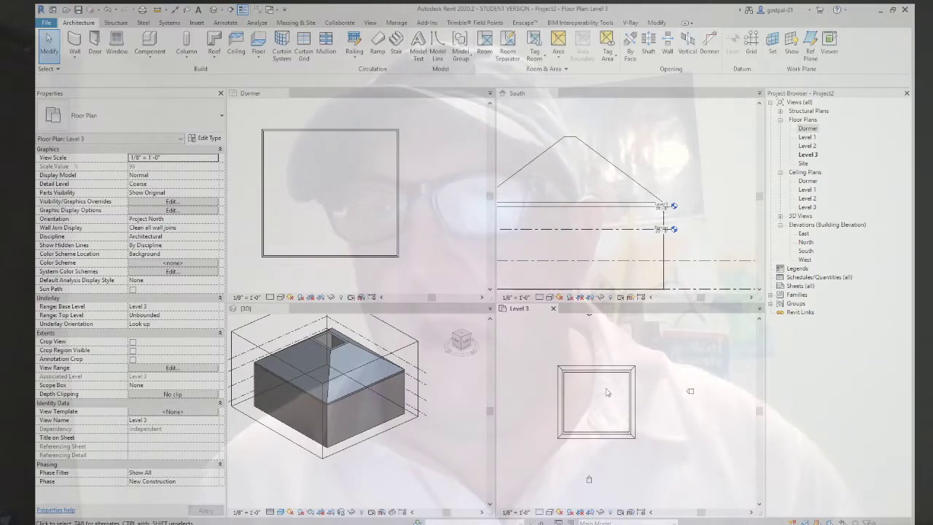
Step: Draw a small closed rectangle of Generic 8" dormer walls on Level 3
left_click(75, 42)
scroll(614, 398, "up", 2)
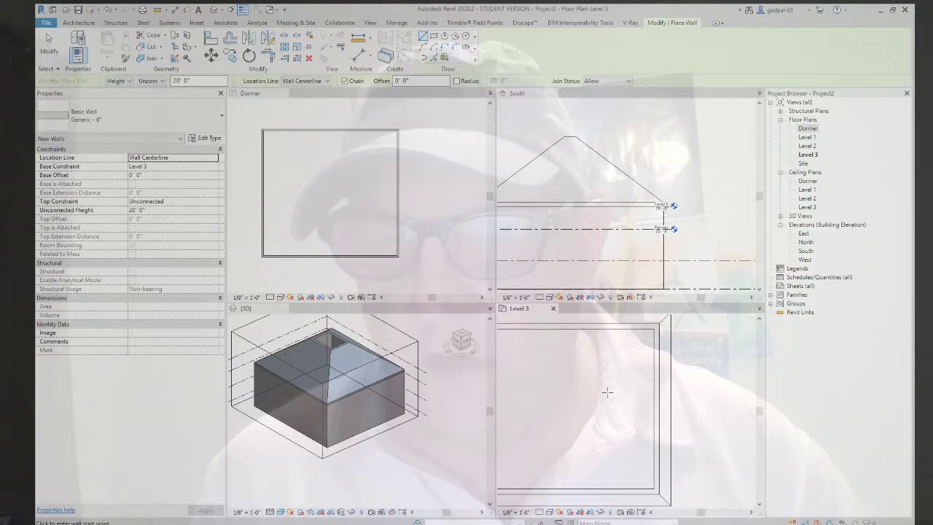
left_click(607, 392)
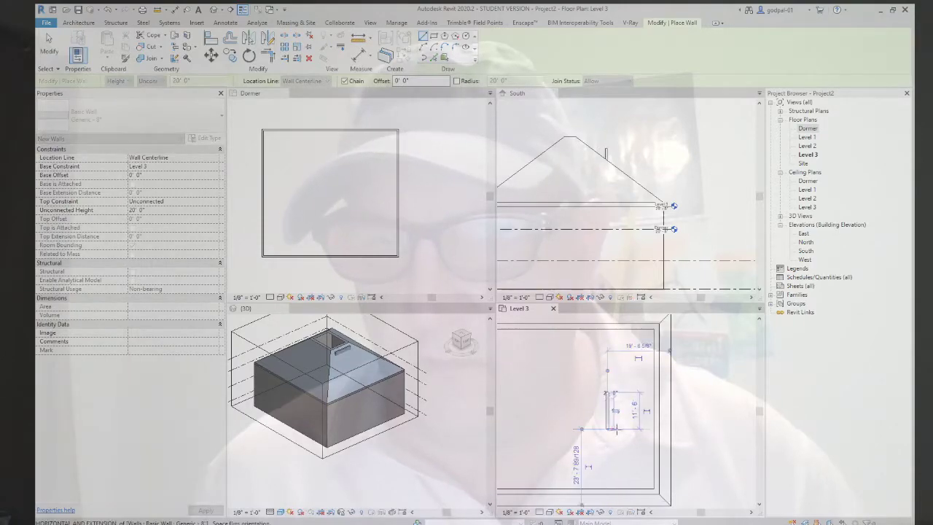
left_click(608, 429)
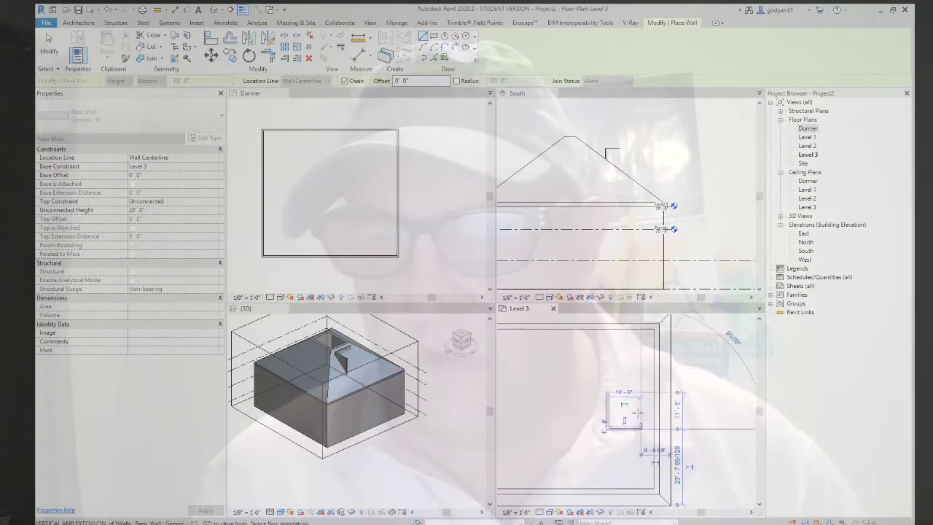
left_click(608, 393)
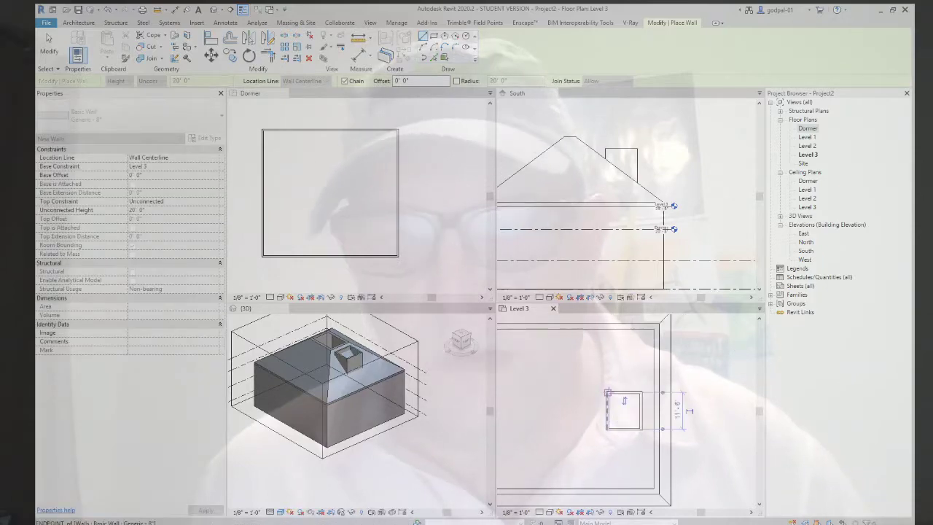
key("Escape")
key("Escape")
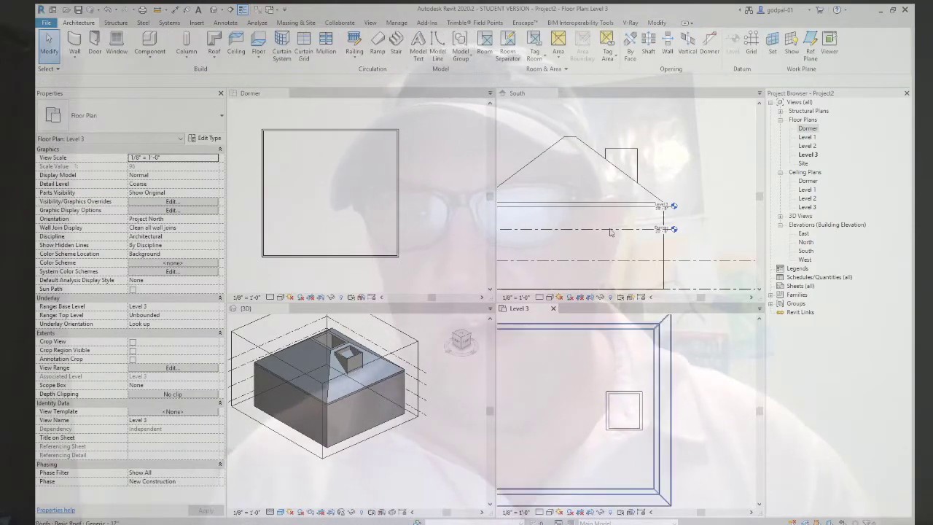
Step: Close the Dormer plan view and zoom all remaining views to fit the model
left_click(437, 207)
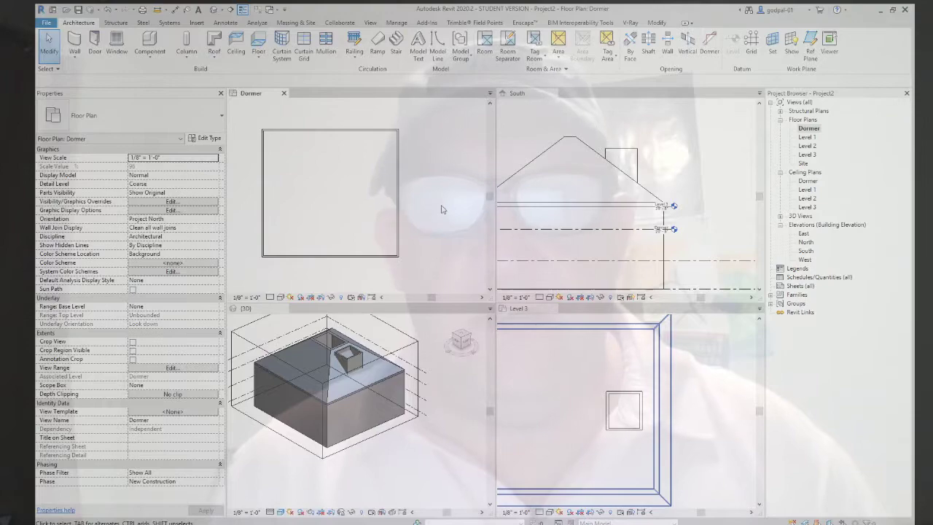
scroll(431, 210, "down", 4)
middle_click_drag(436, 214, 405, 211)
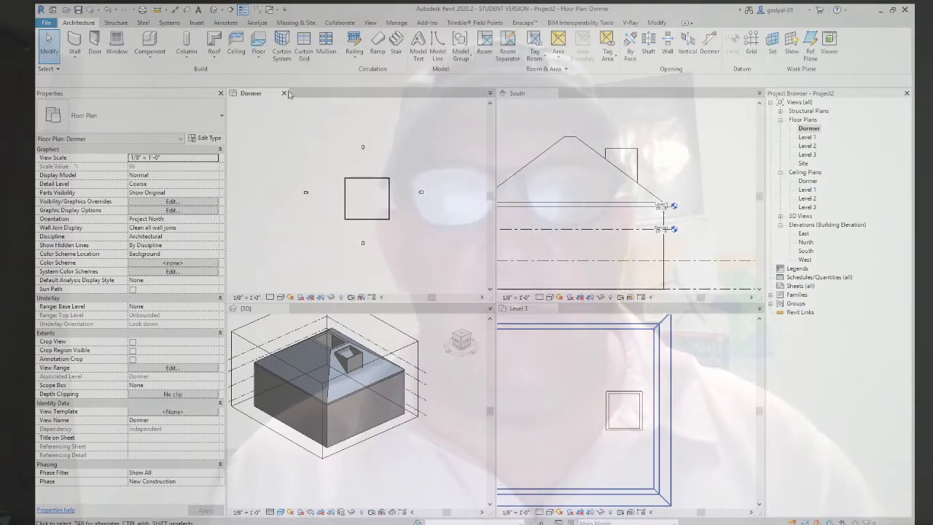
left_click(284, 94)
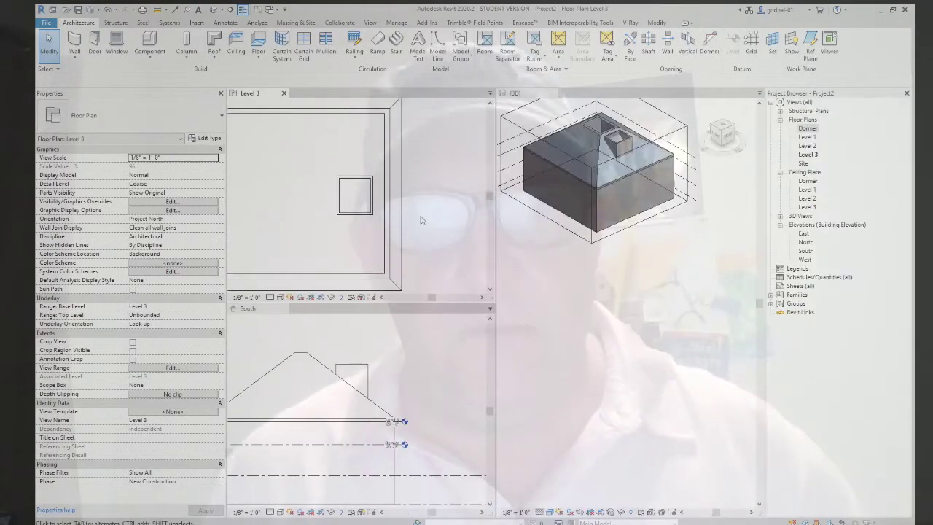
key("z")
key("a")
Step: Start a Roof by Footprint from the South elevation, choosing Floor Plan: Level 3
left_click(396, 372)
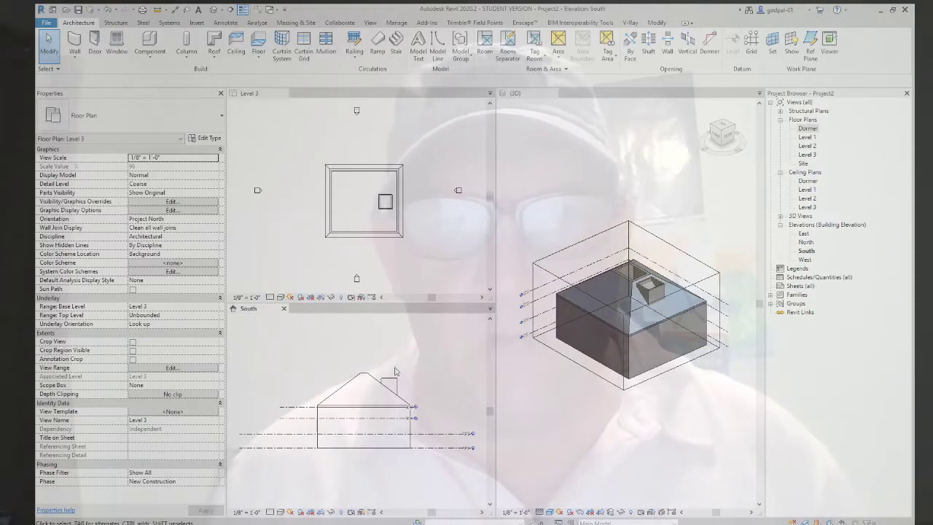
scroll(398, 382, "up", 2)
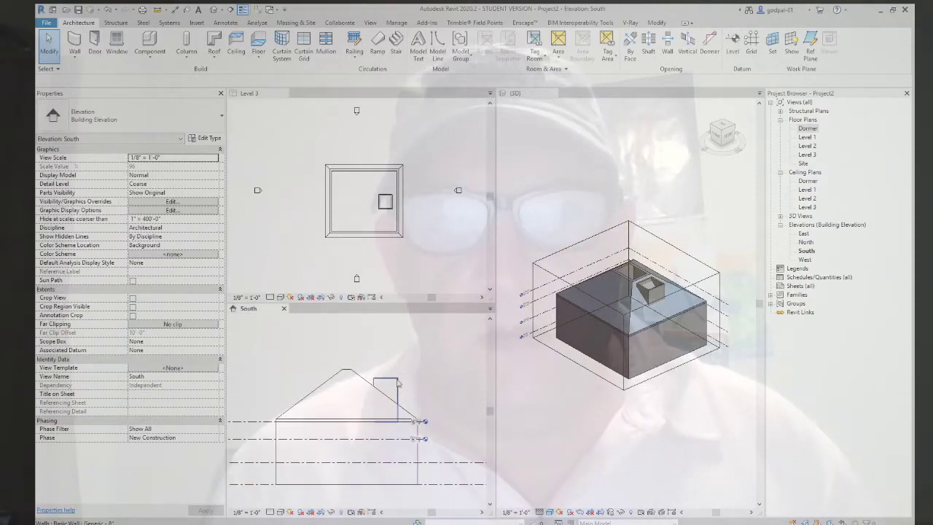
scroll(397, 382, "up", 1)
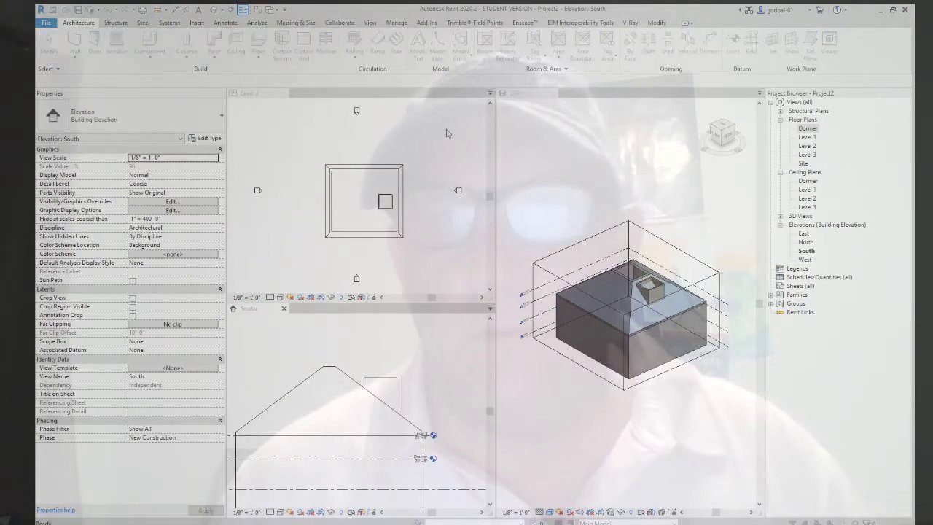
double_click(807, 209)
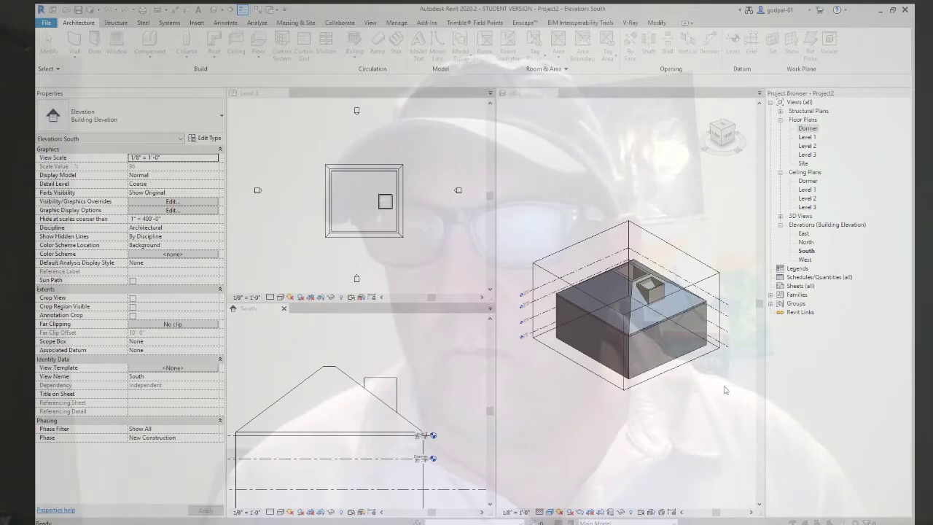
Step: Sketch the dormer roof on its walls with left and right lines not defining slope
key("Return")
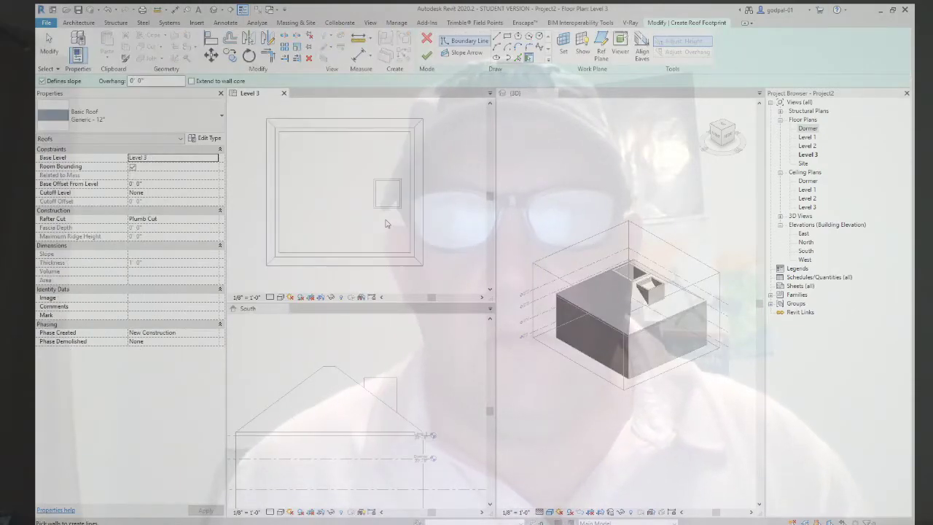
left_click(386, 208)
scroll(385, 206, "up", 3)
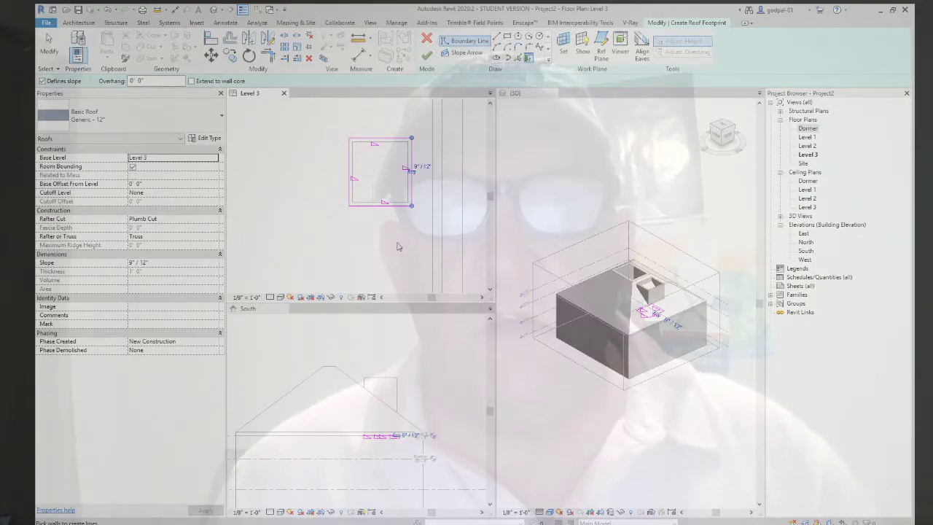
key("Escape")
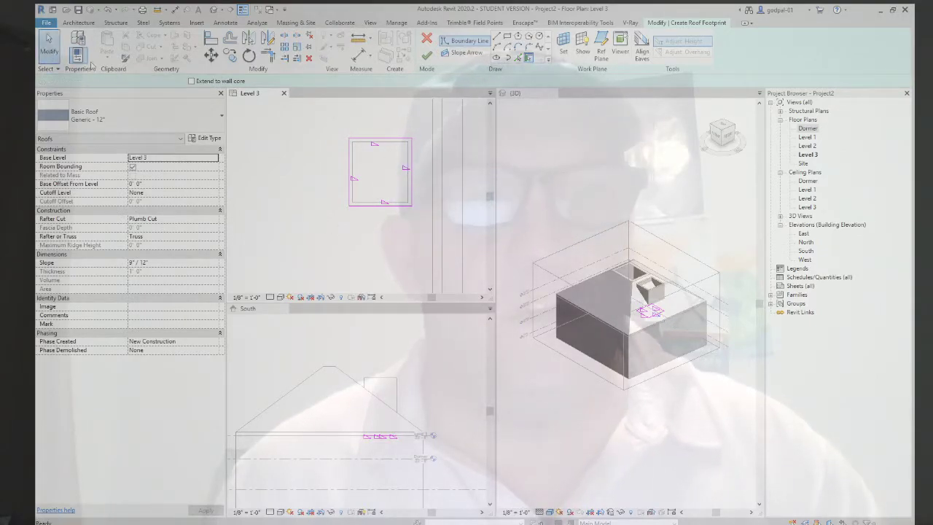
left_click(411, 168)
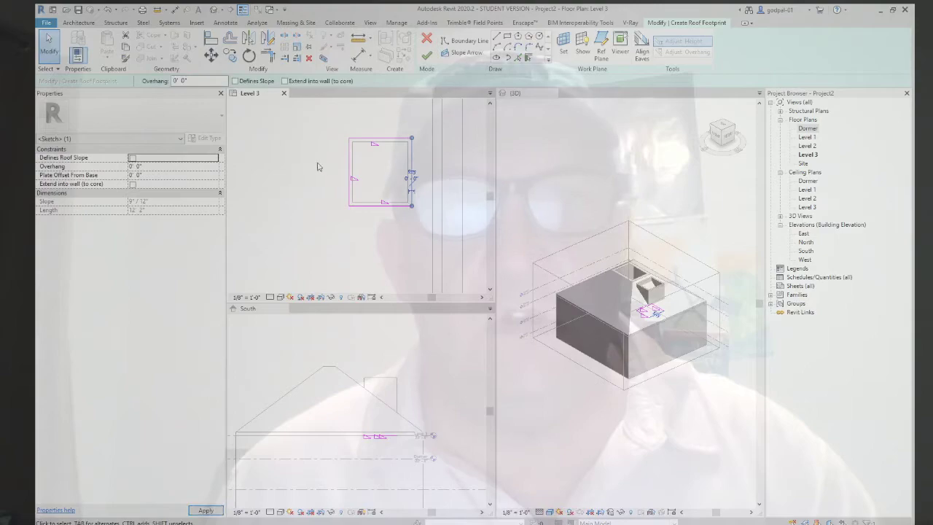
left_click(346, 173)
left_click(349, 176)
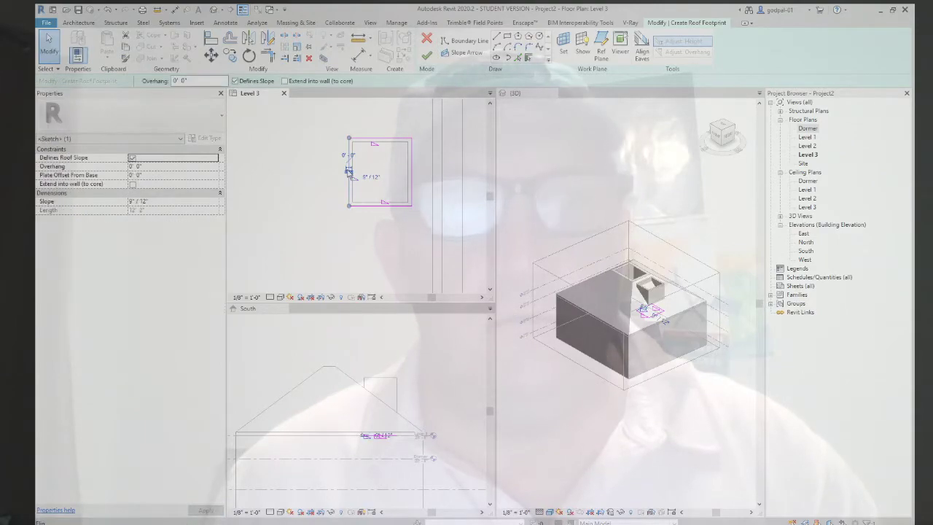
left_click(132, 159)
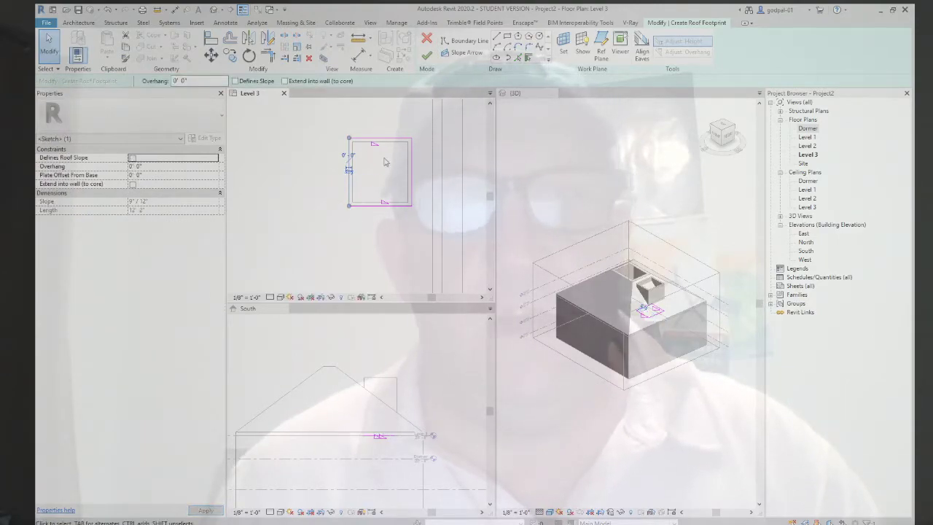
left_click(427, 55)
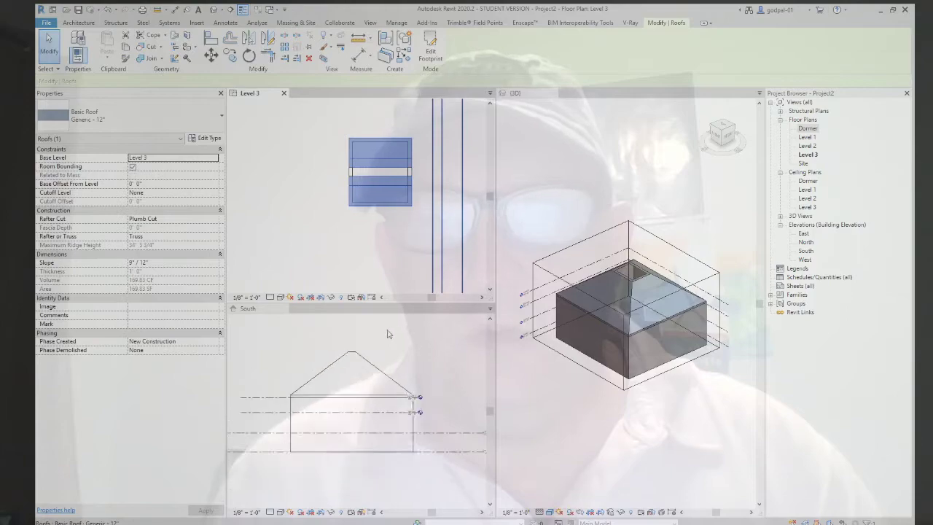
Step: Drag the dormer roof's slope grip to steepen it to about 41 28/32"/12"
scroll(382, 340, "down", 4)
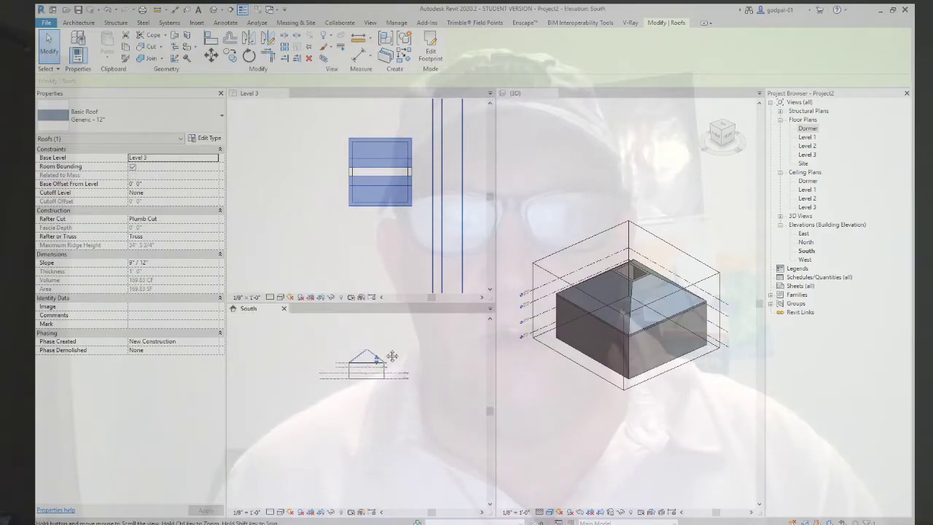
scroll(386, 364, "up", 4)
left_click_drag(372, 394, 372, 383)
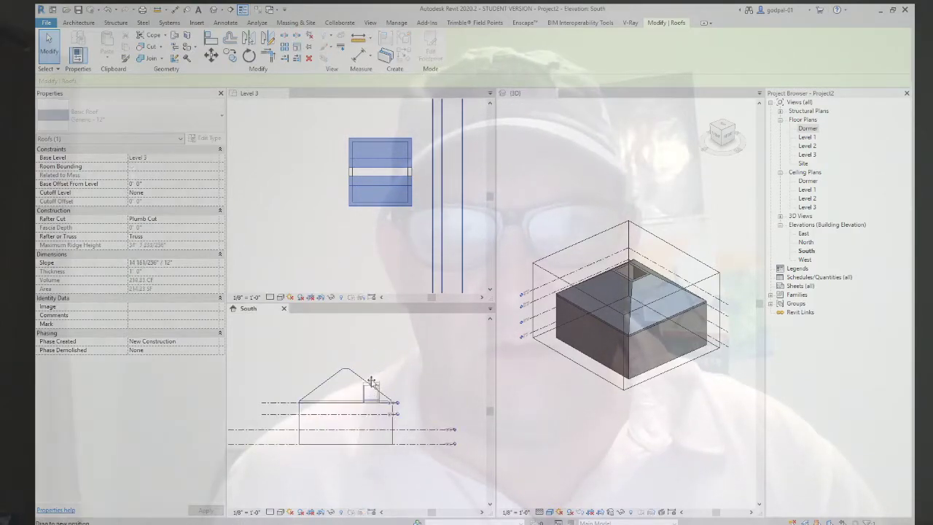
left_click(390, 378)
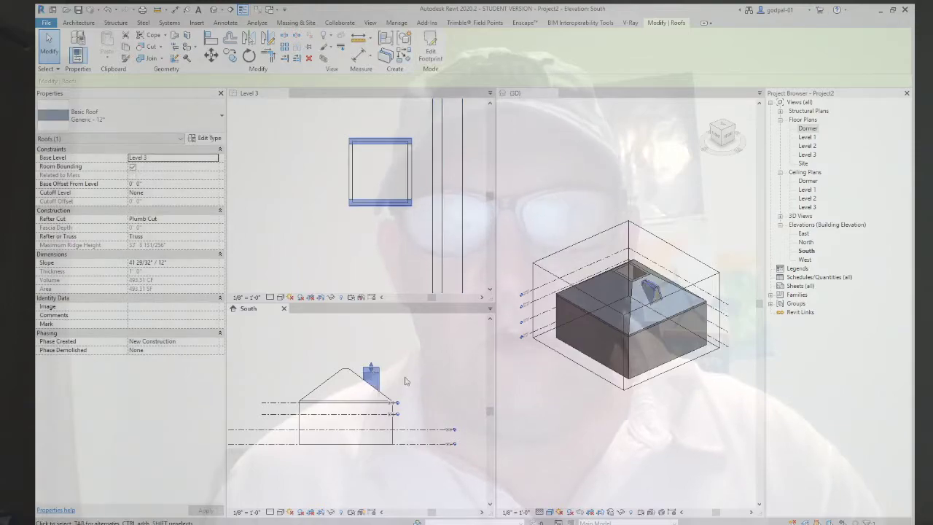
Step: Raise the dormer roof's top handle, undo and redo that change, then clear the selection
scroll(394, 262, "down", 3)
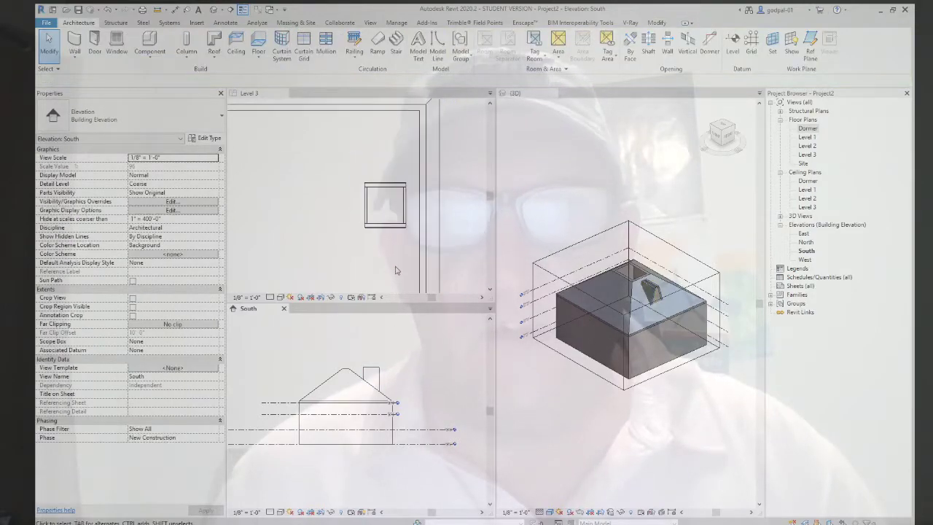
scroll(604, 267, "up", 3)
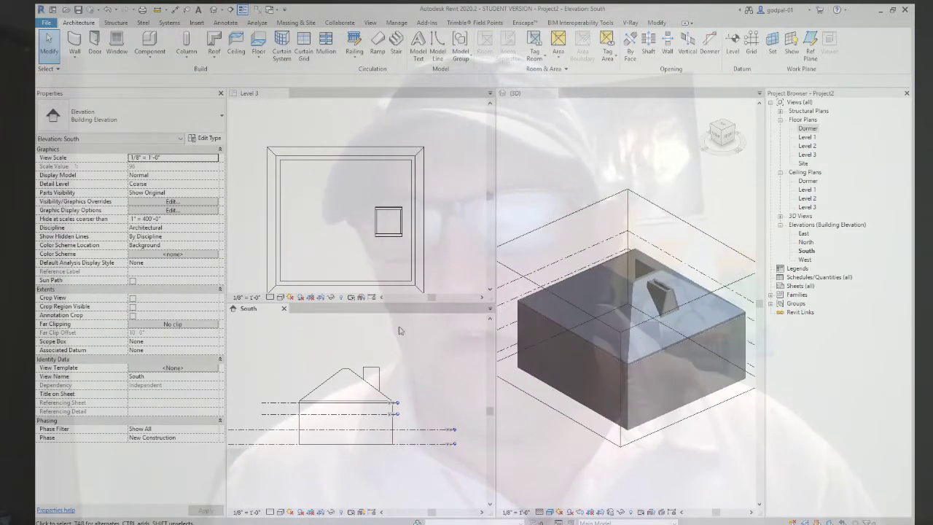
left_click(373, 371)
left_click_drag(372, 368, 372, 337)
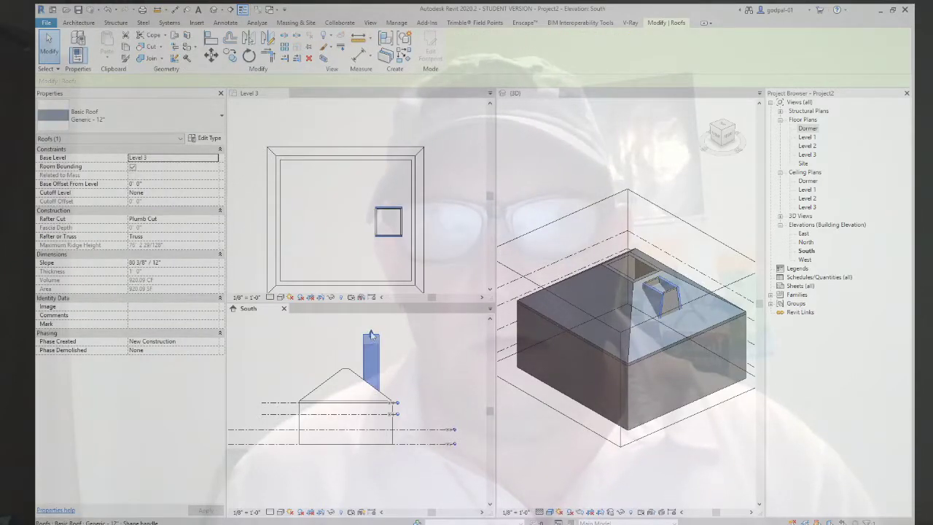
left_click(107, 10)
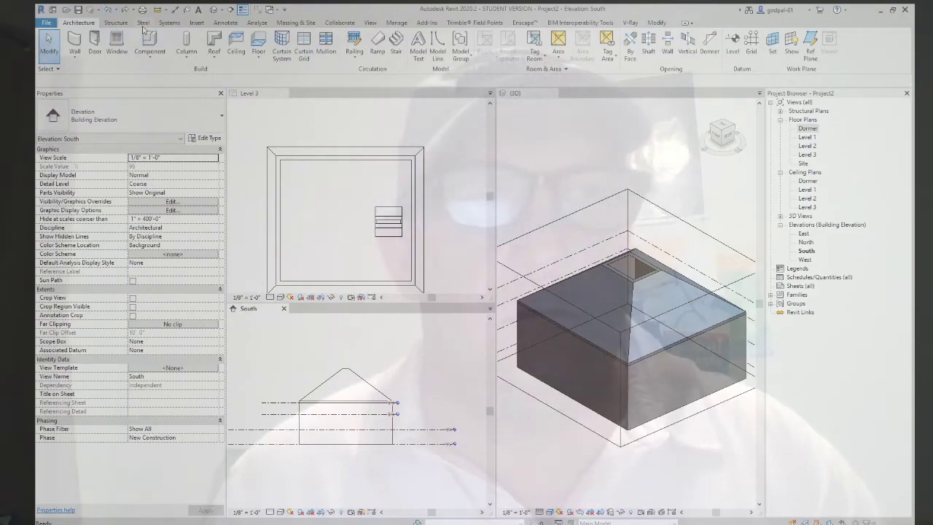
left_click(126, 10)
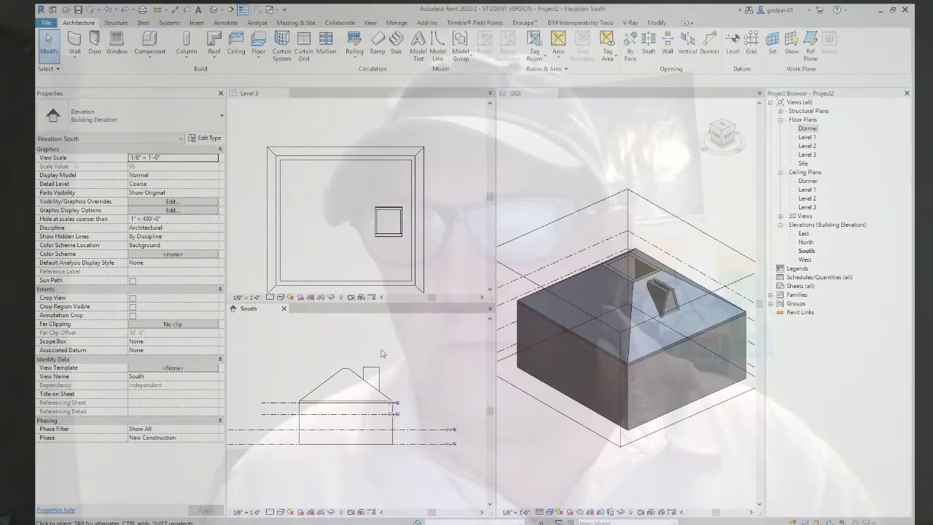
left_click(372, 368)
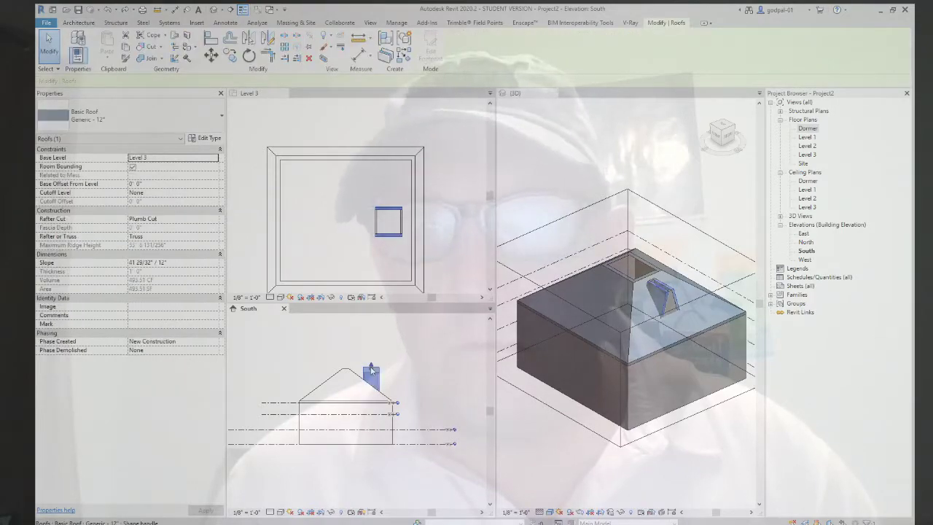
scroll(390, 353, "down", 2)
scroll(547, 294, "down", 1)
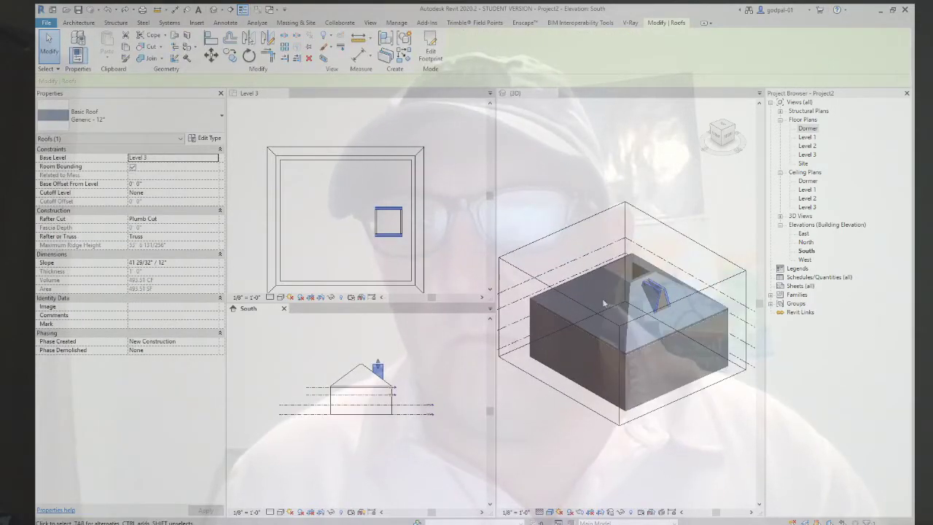
left_click(551, 239)
Step: Drag the 3D section box's top grip above the dormer roof, then deselect it
left_click(641, 213)
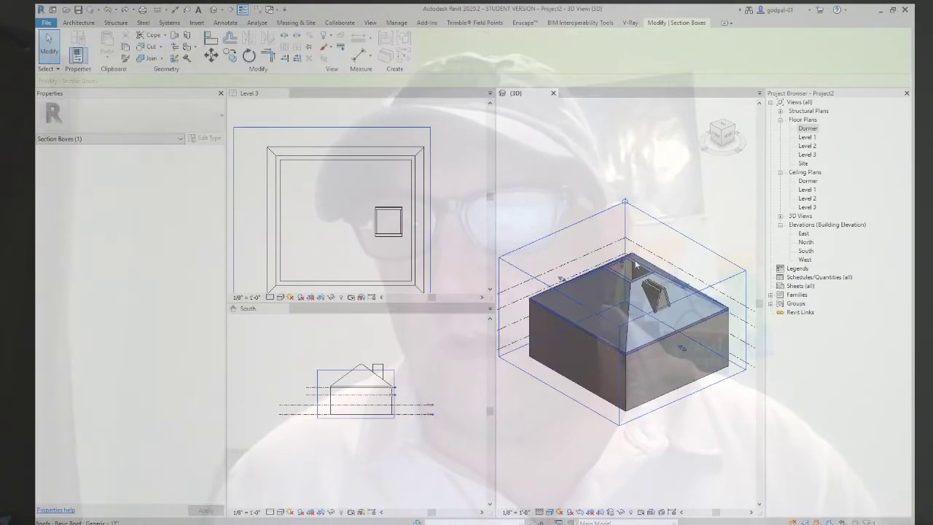
left_click_drag(623, 264, 620, 232)
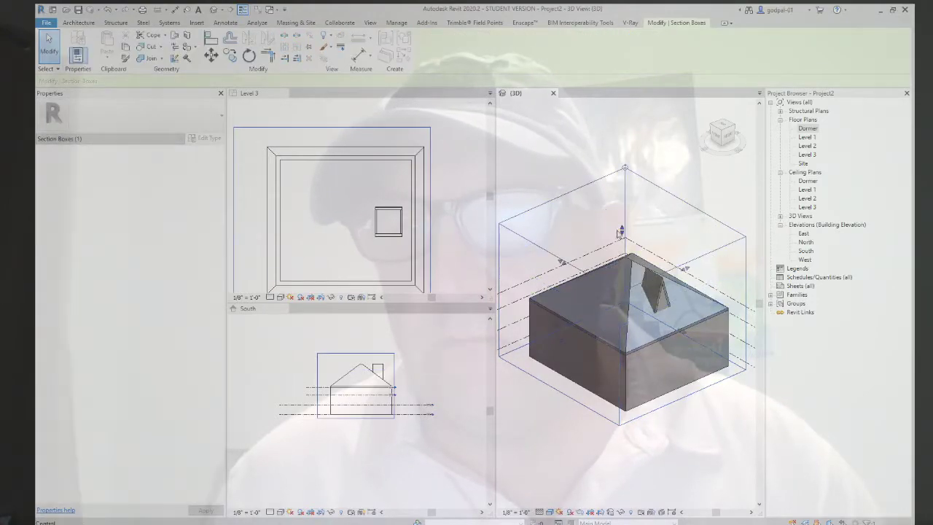
scroll(639, 313, "up", 5)
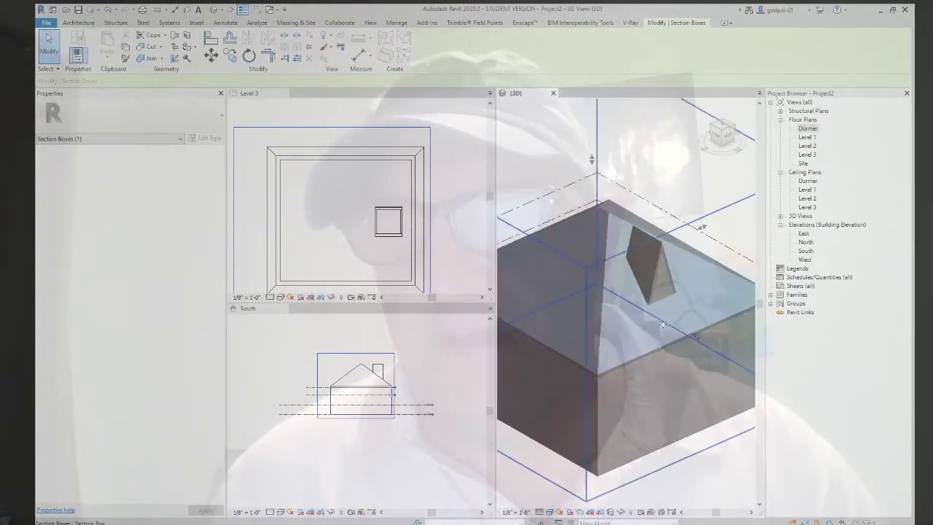
scroll(639, 314, "down", 3)
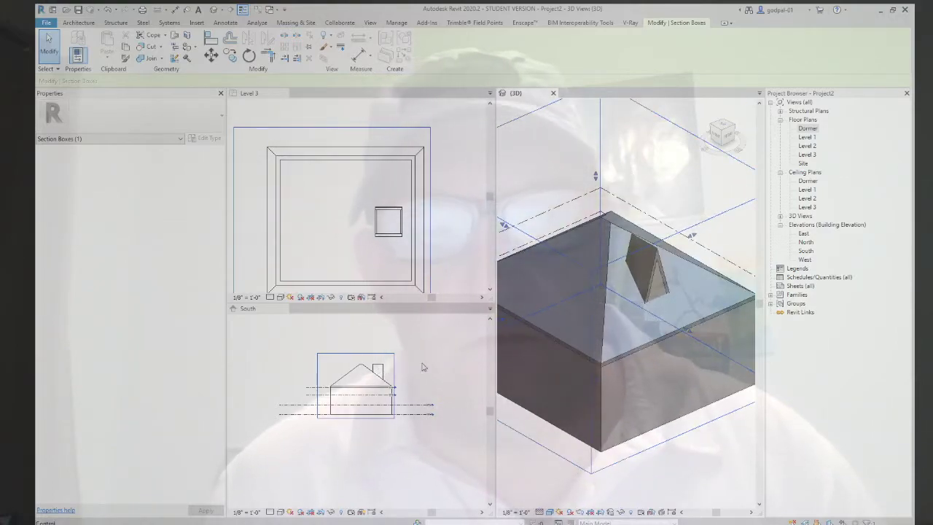
left_click(384, 370)
left_click(431, 372)
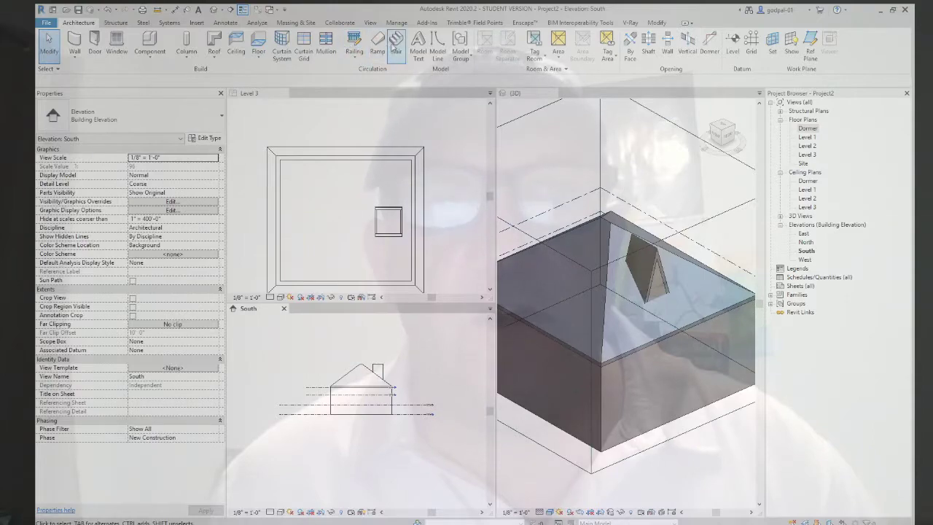
left_click(371, 23)
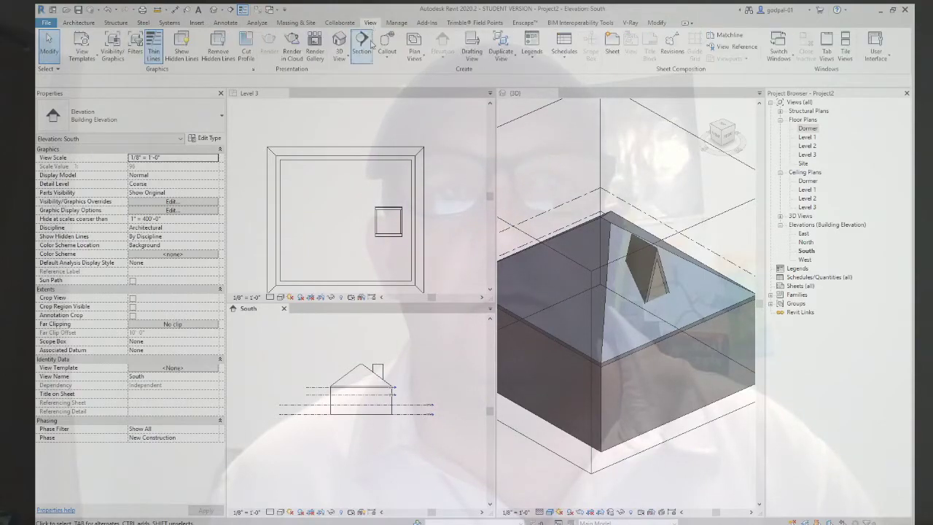
Step: Draw a building section line across the Level 3 plan through the dormer and tighten its depth
left_click(255, 224)
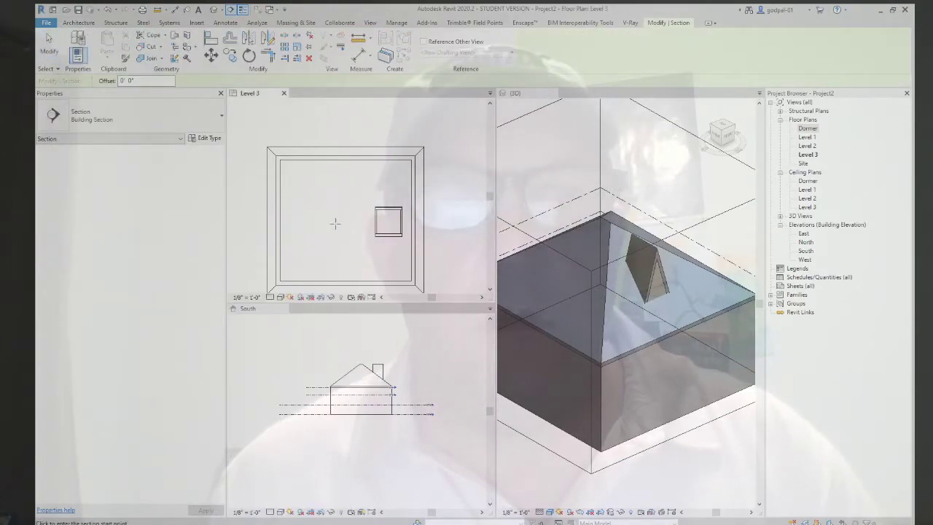
left_click(246, 222)
left_click(446, 221)
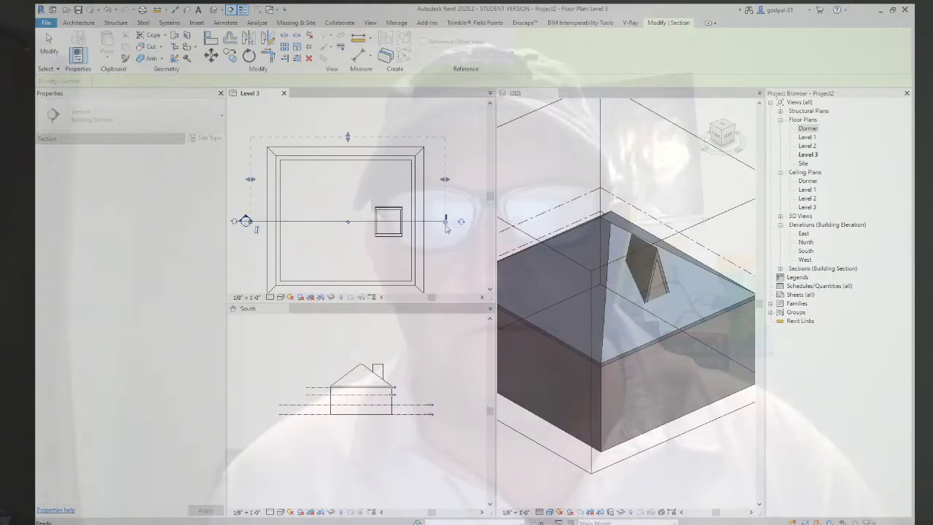
key("Escape")
left_click_drag(348, 137, 348, 217)
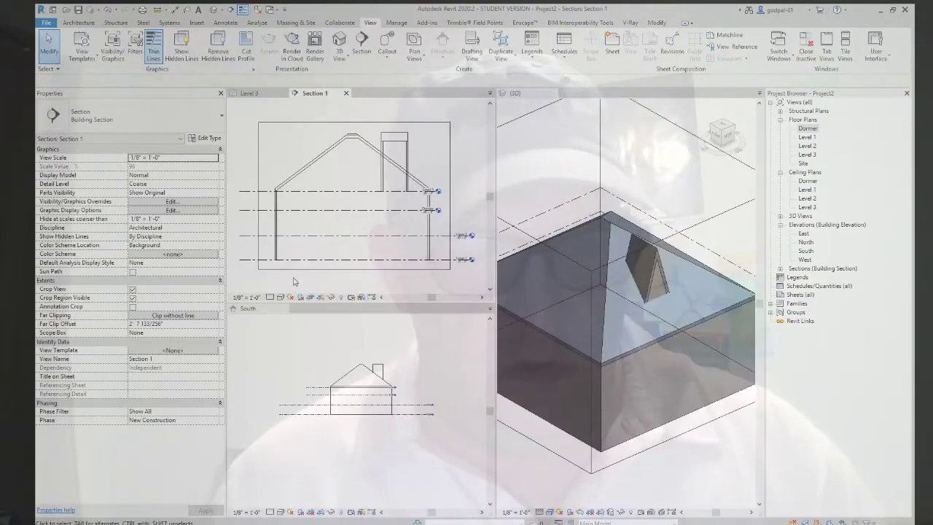
Step: Tile all open views with WT and zoom each to fit with ZA
key("w")
key("t")
key("z")
key("a")
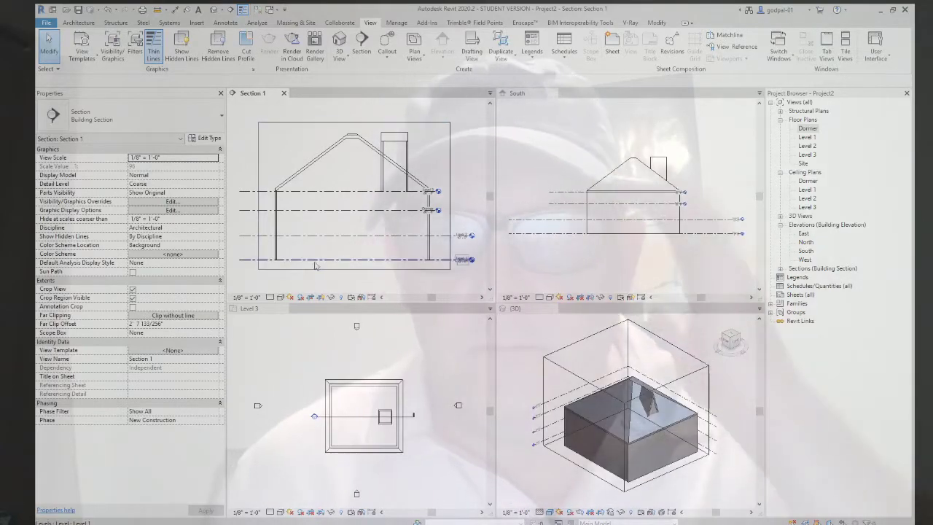
Step: Inspect the dormer roof, wall and other dormer elements by selecting them in Section 1
left_click(427, 357)
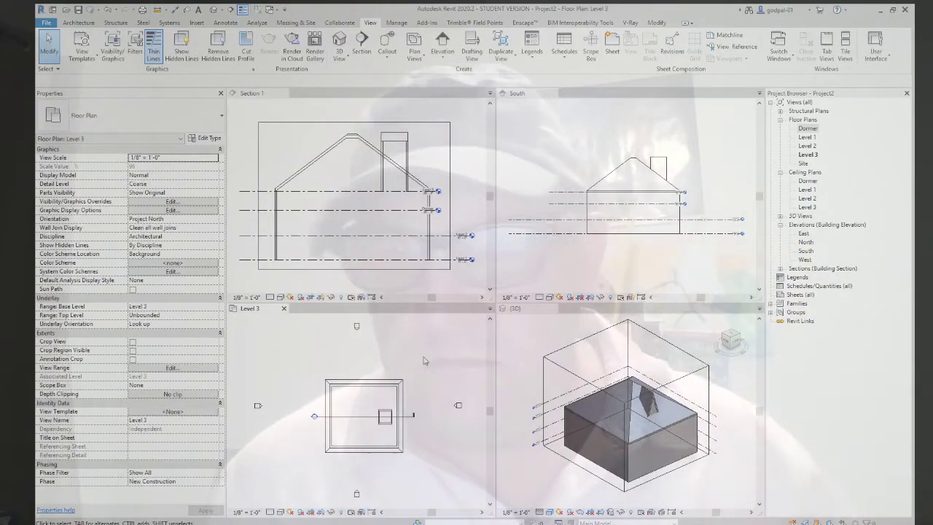
left_click(419, 153)
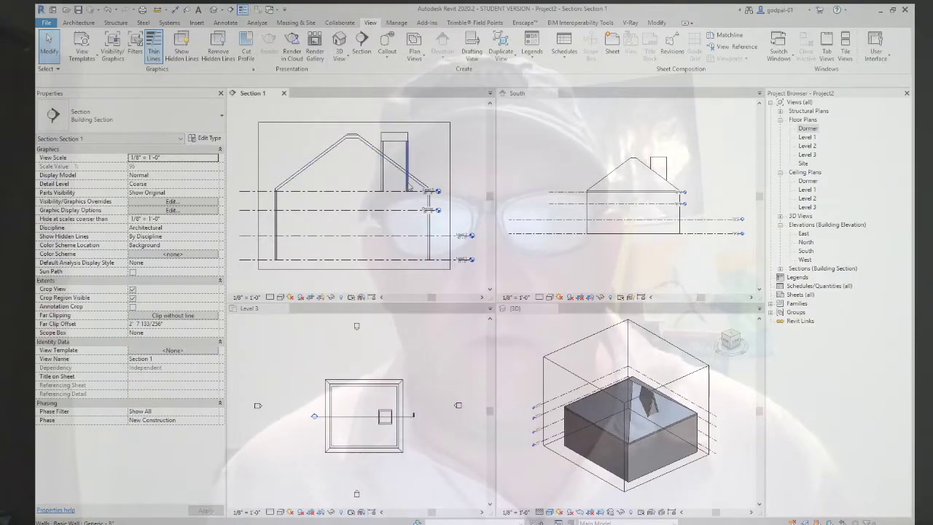
left_click(401, 135)
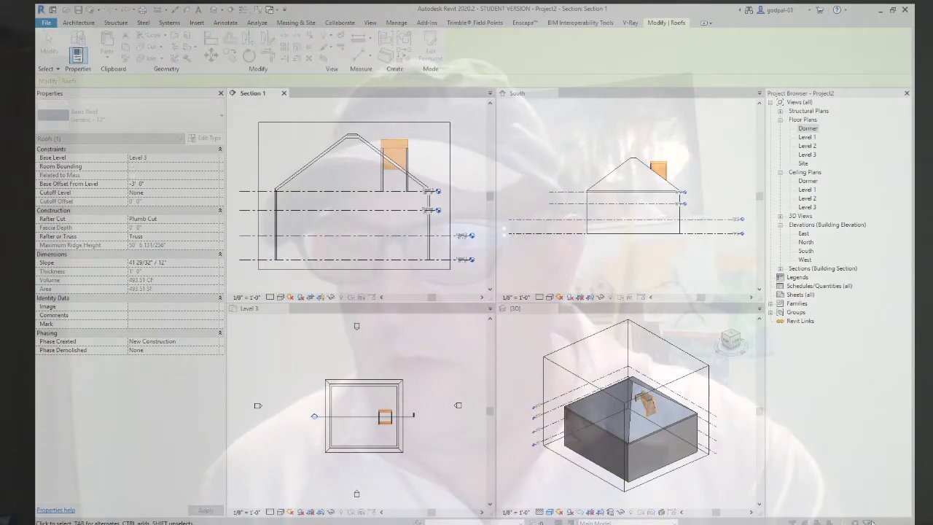
key("Escape")
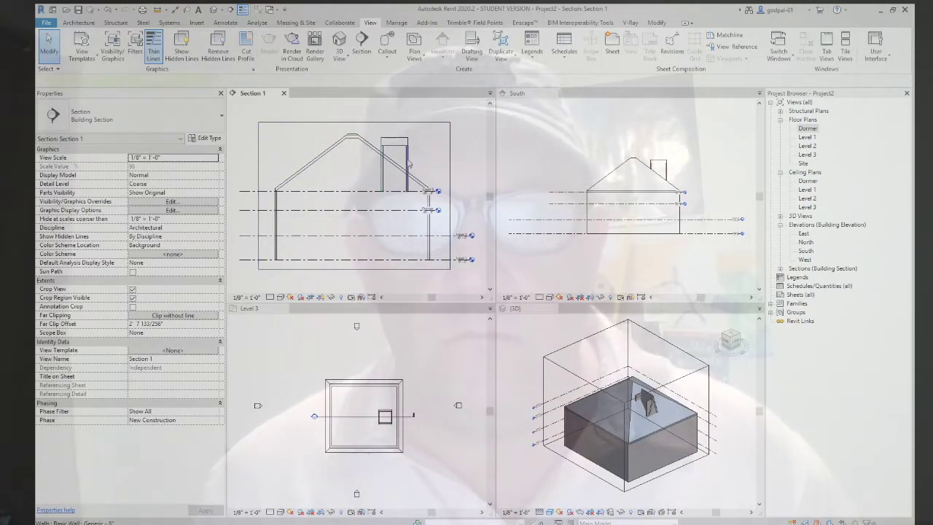
left_click(409, 165)
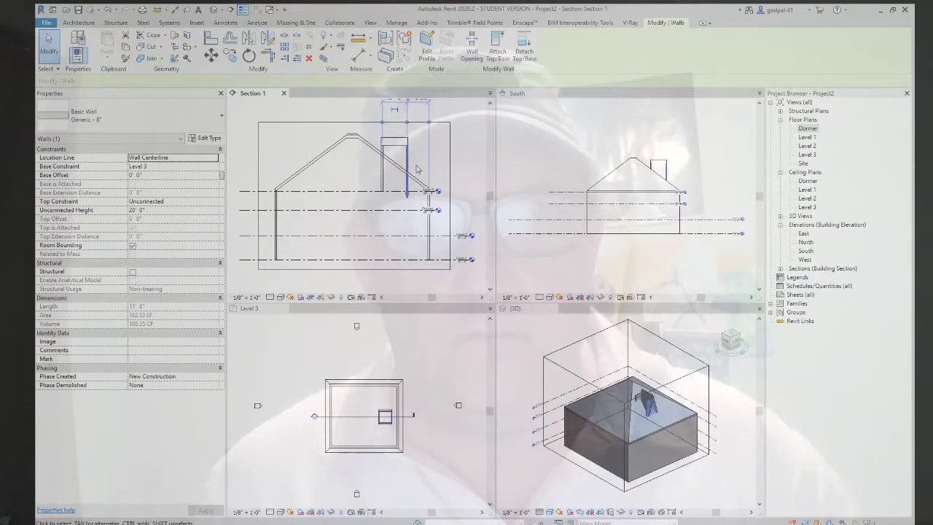
key("Escape")
left_click(411, 165)
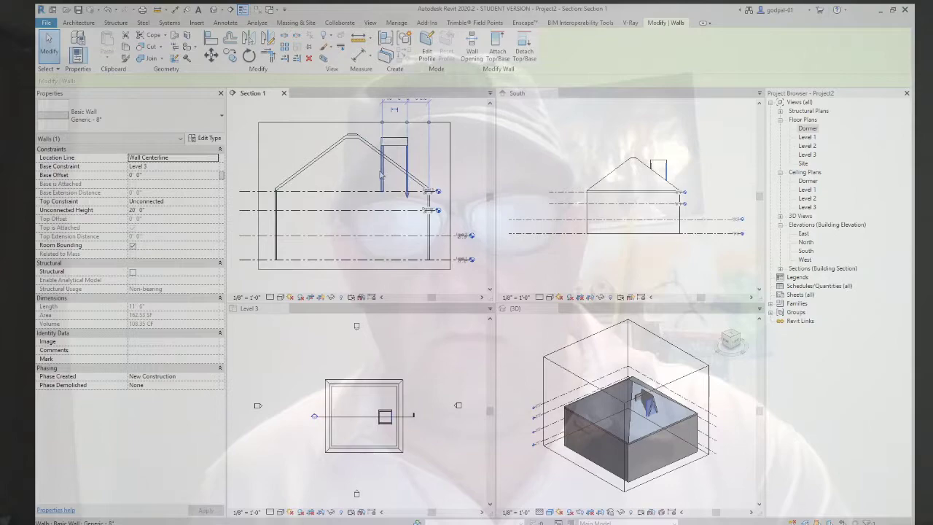
left_click(426, 310)
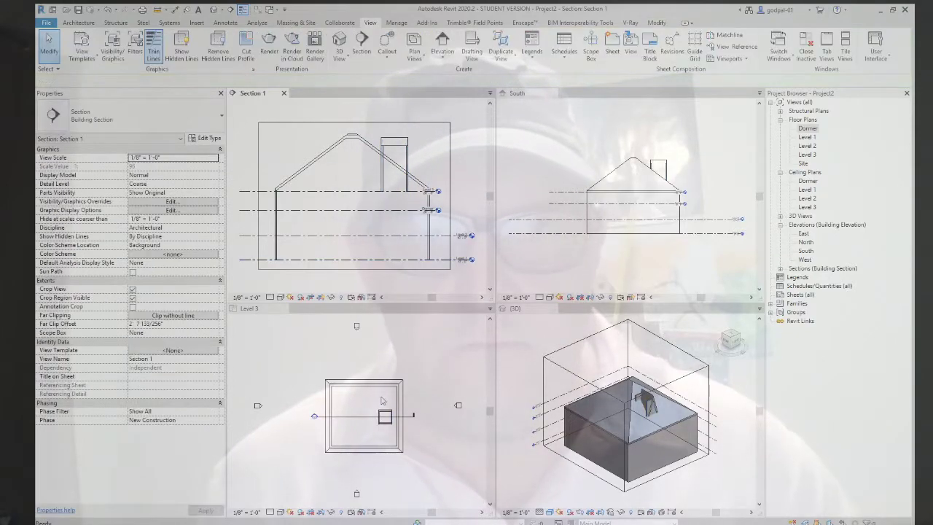
left_click_drag(368, 130, 439, 197)
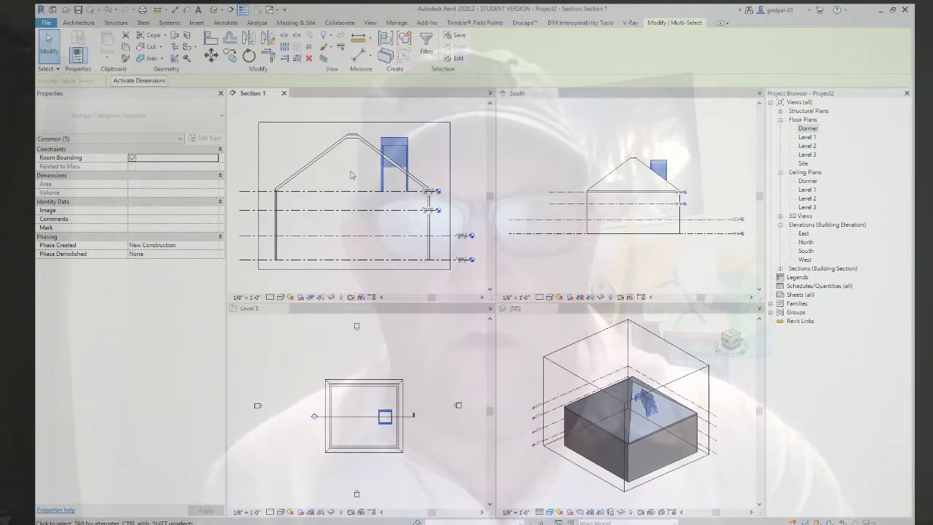
left_click(463, 165)
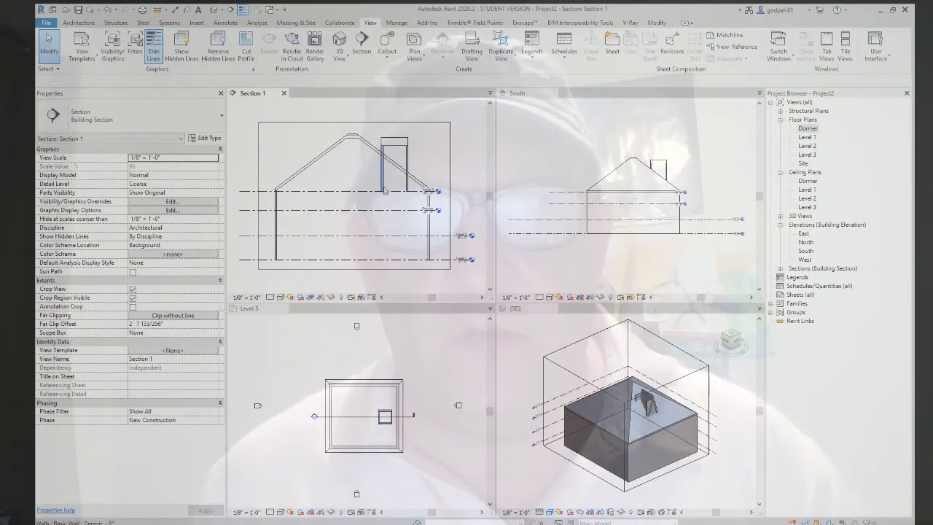
Step: Set the dormer roof's Base Offset From Level to -3' 0"
left_click(400, 148)
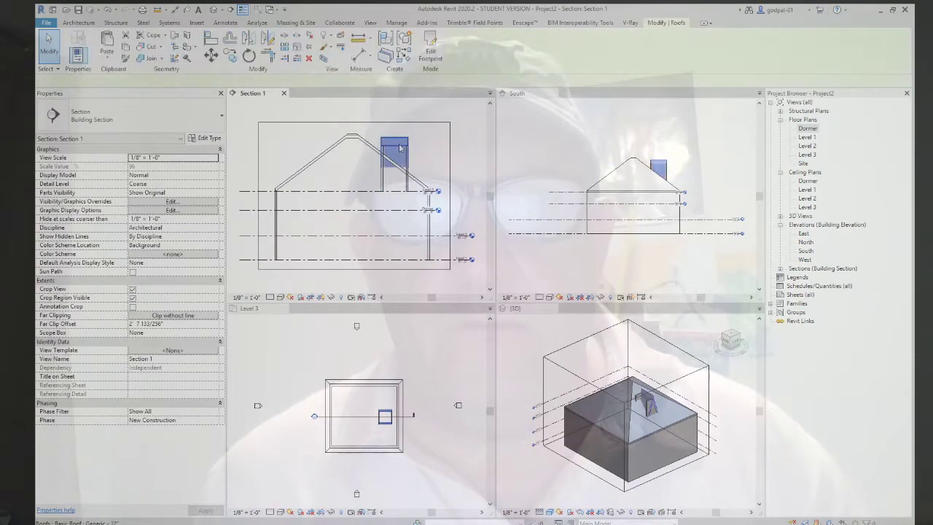
key("Down")
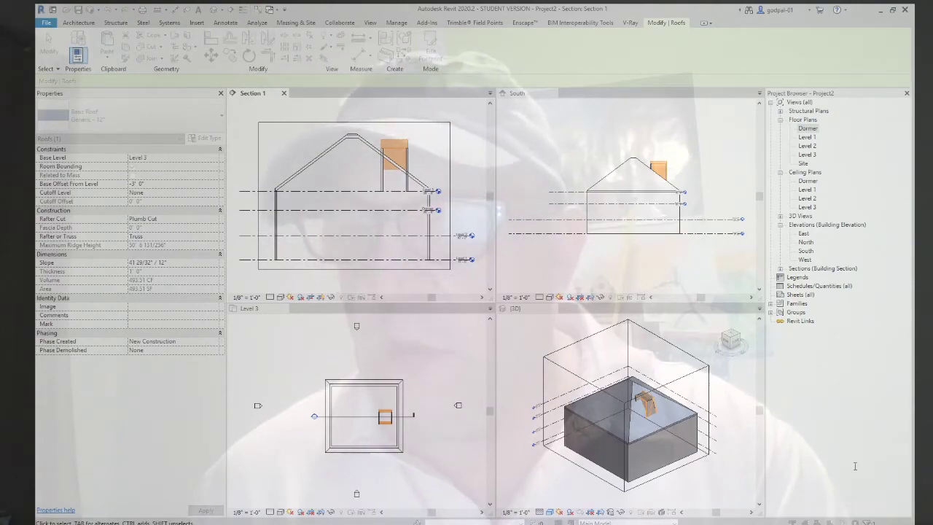
key("Escape")
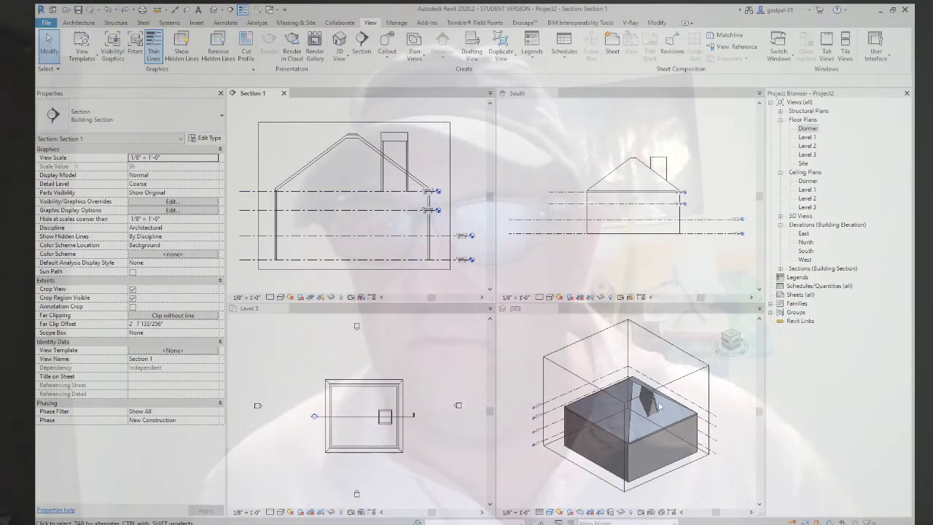
scroll(649, 409, "up", 2)
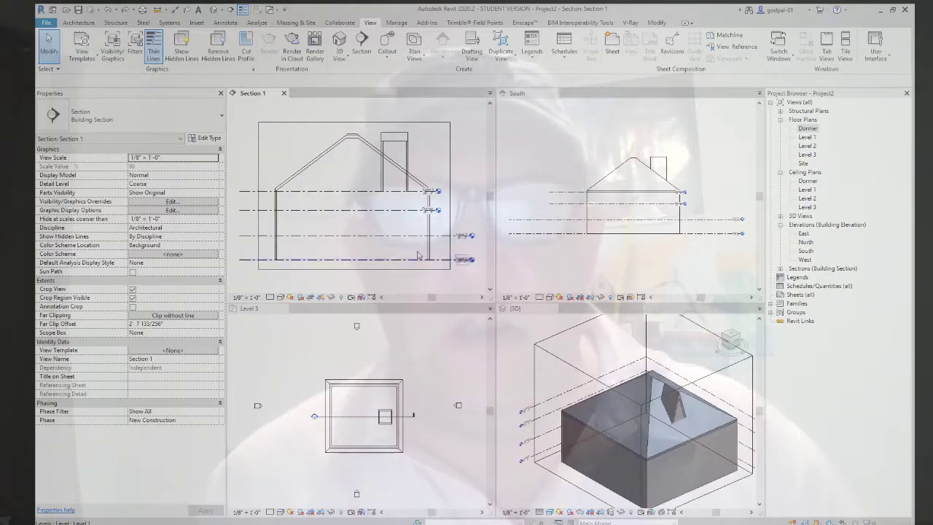
Step: Set the dormer roof's slope to 9"/12" in Properties
left_click(394, 144)
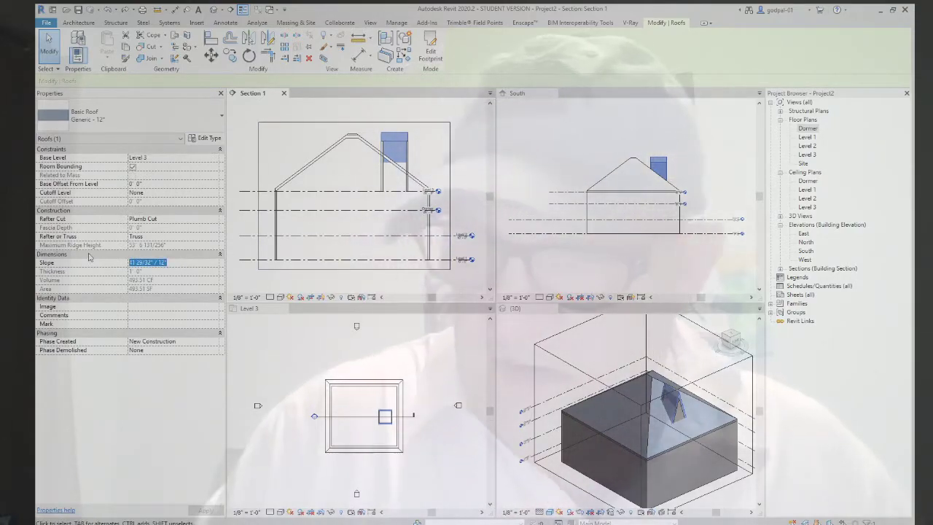
type("9/")
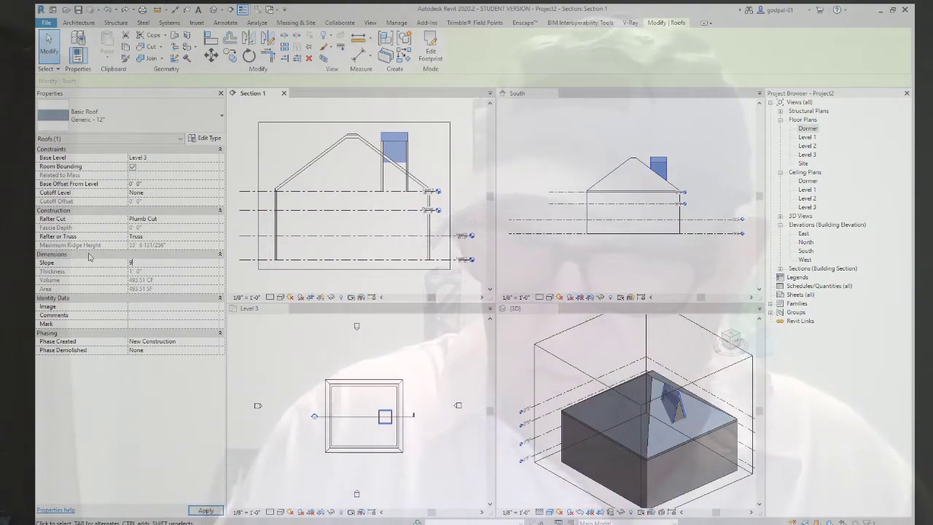
type("12")
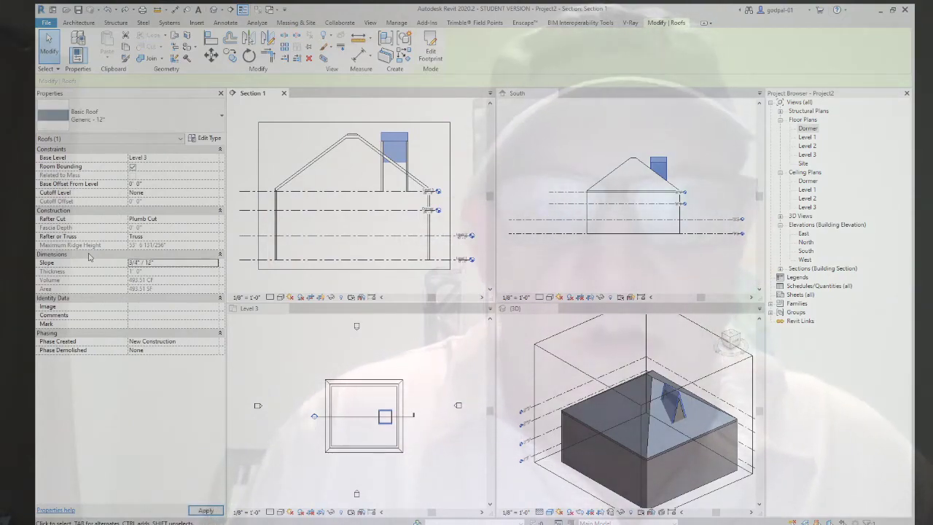
key("Return")
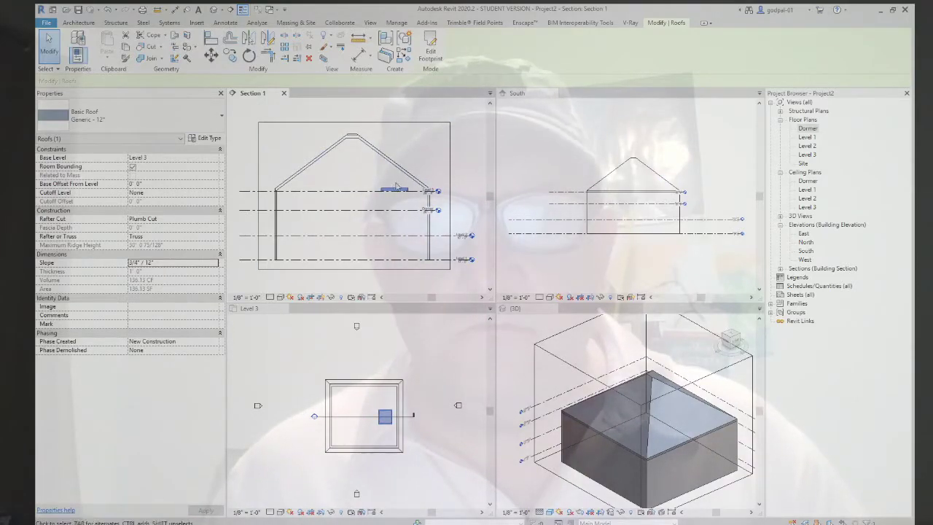
left_click(431, 157)
Step: Raise the dormer roof's base offset to 15' 0" above Level 3, keeping the 9"/12" slope
left_click(397, 192)
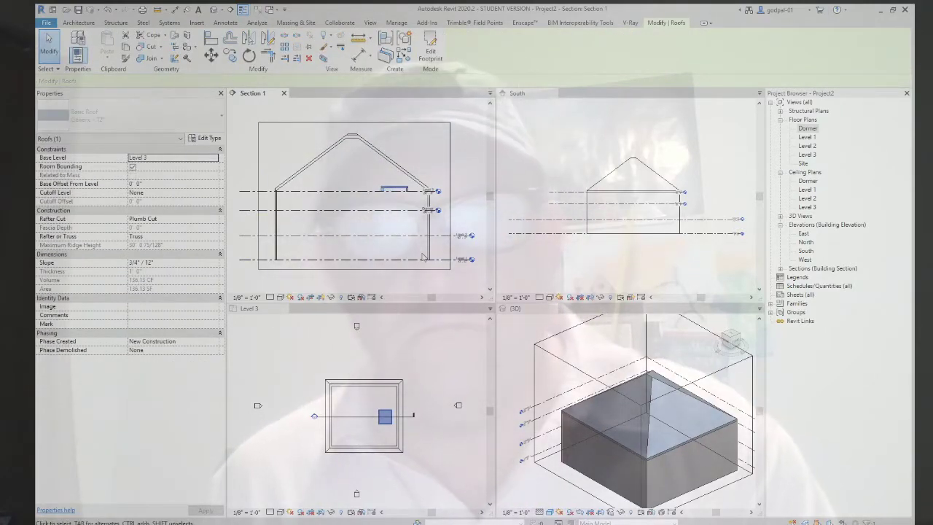
key("Up")
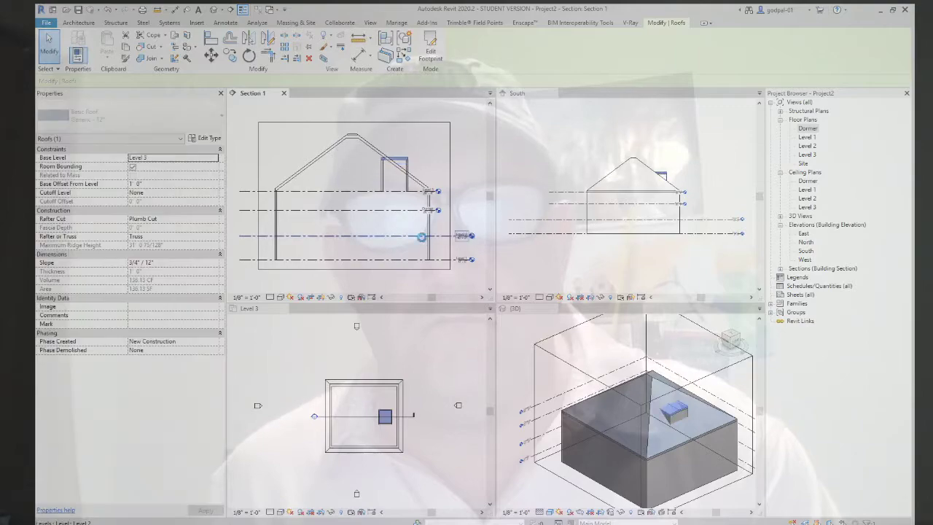
key("Up")
key("Up")
key("Up")
key("Up")
key("Up")
key("Up")
key("Up")
key("Up")
key("Up")
key("Up")
key("Up")
key("Up")
key("Up")
key("Up")
key("Up")
key("Up")
key("Up")
key("Up")
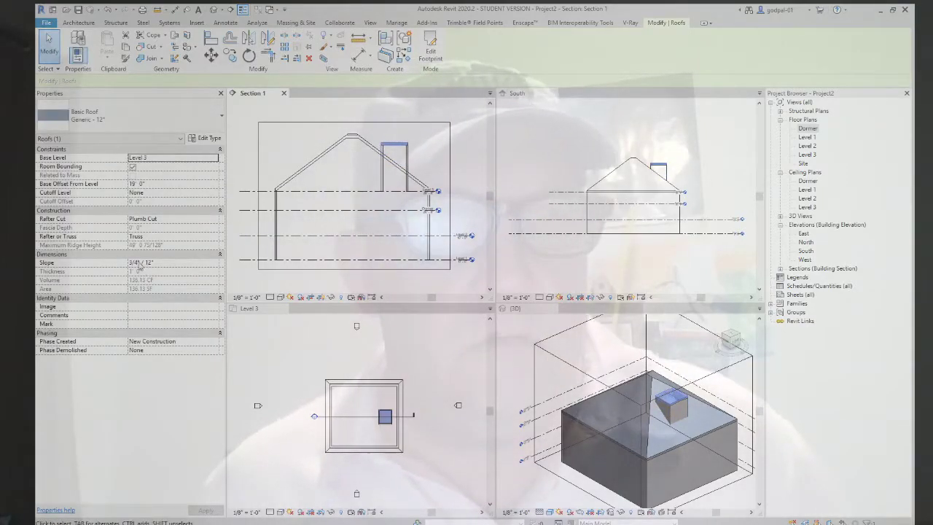
type("9")
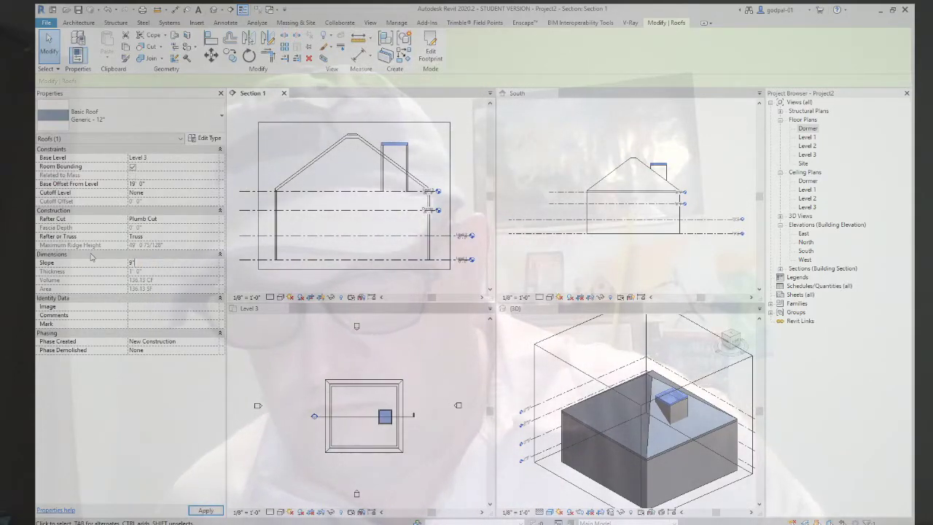
type("12")
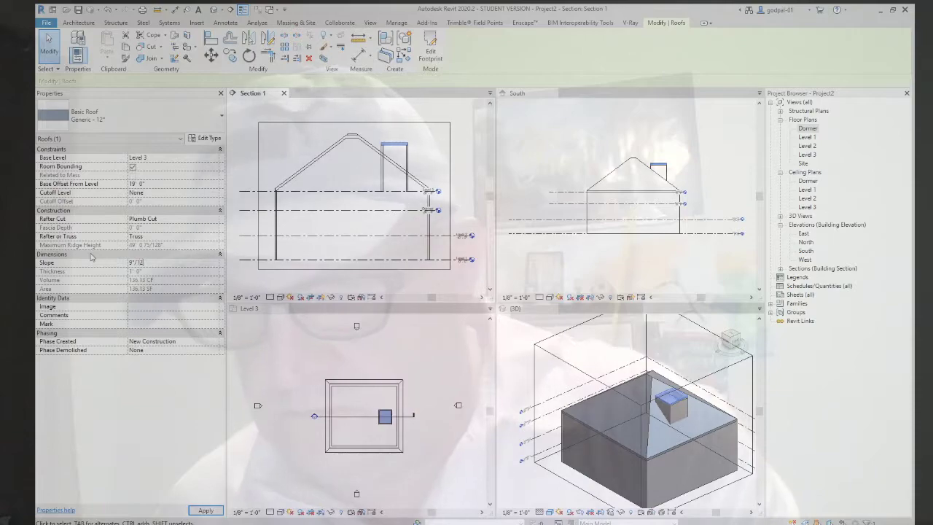
key("Return")
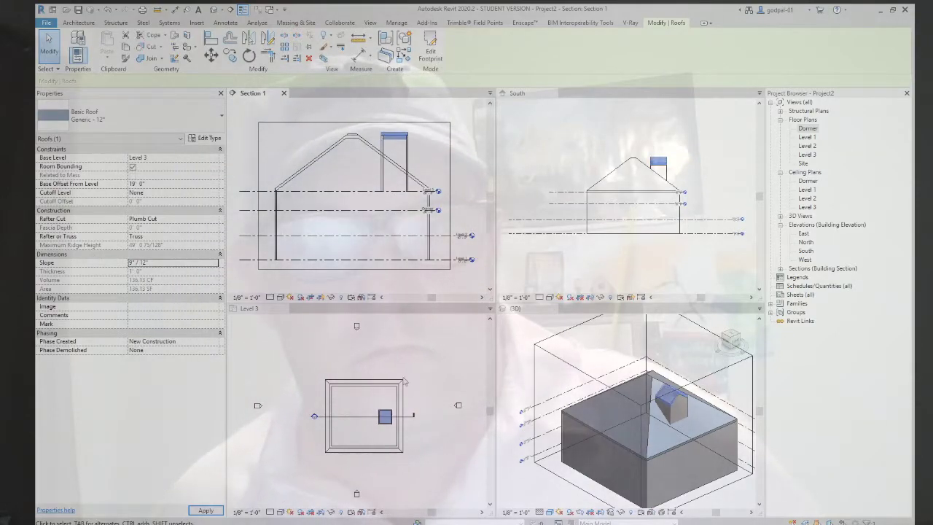
key("Escape")
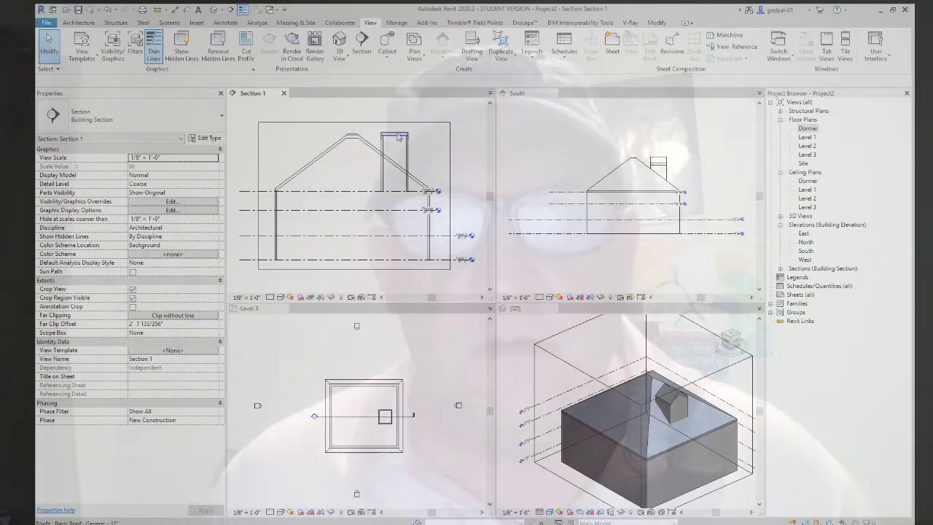
left_click(421, 150)
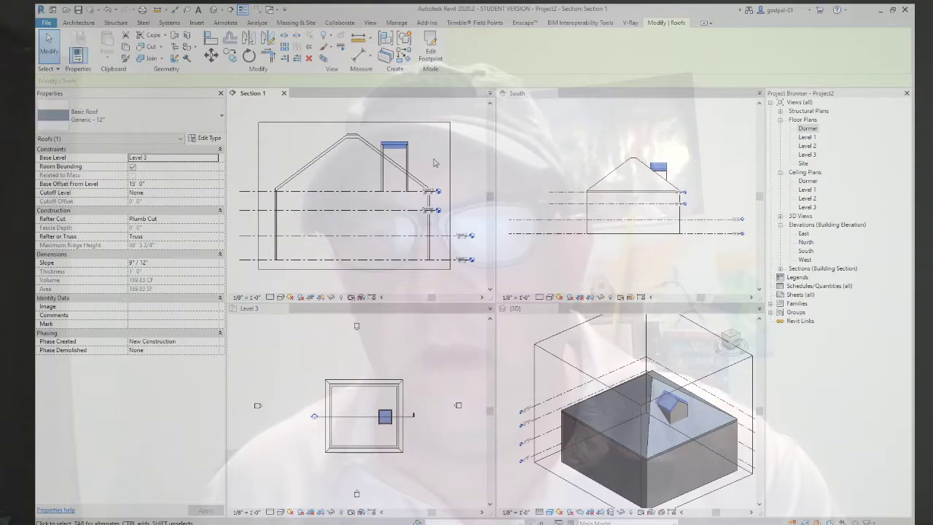
key("Up")
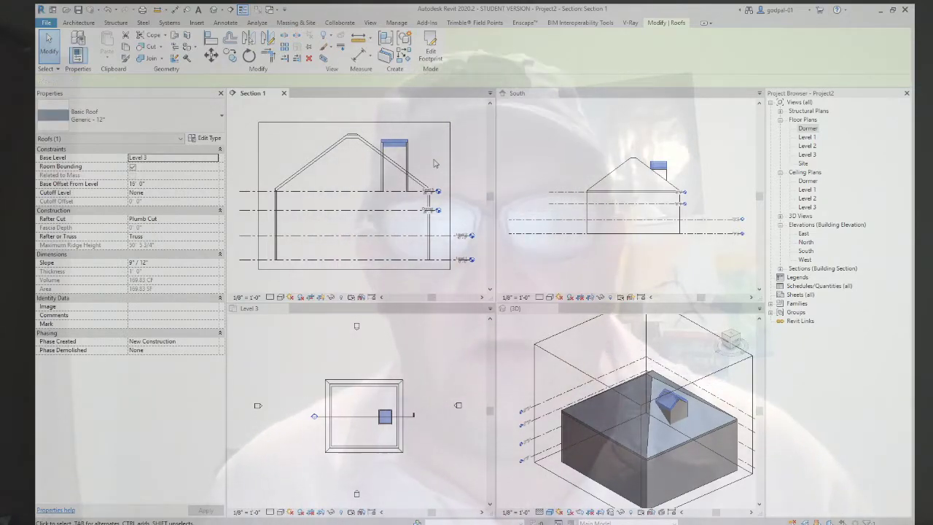
left_click(434, 163)
Step: Zoom in on the dormer where it meets the hipped roof and make the 3D view active
scroll(692, 417, "up", 4)
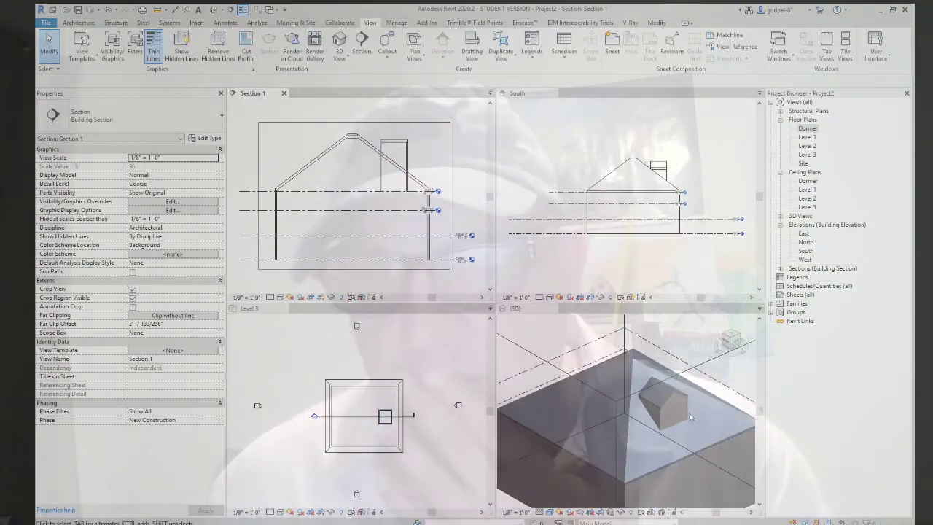
scroll(692, 417, "up", 3)
left_click(700, 409)
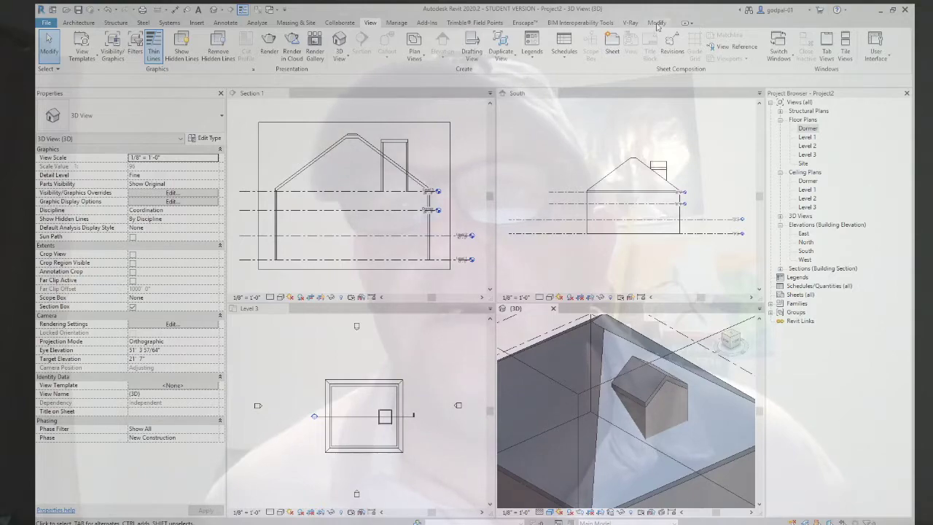
left_click(656, 22)
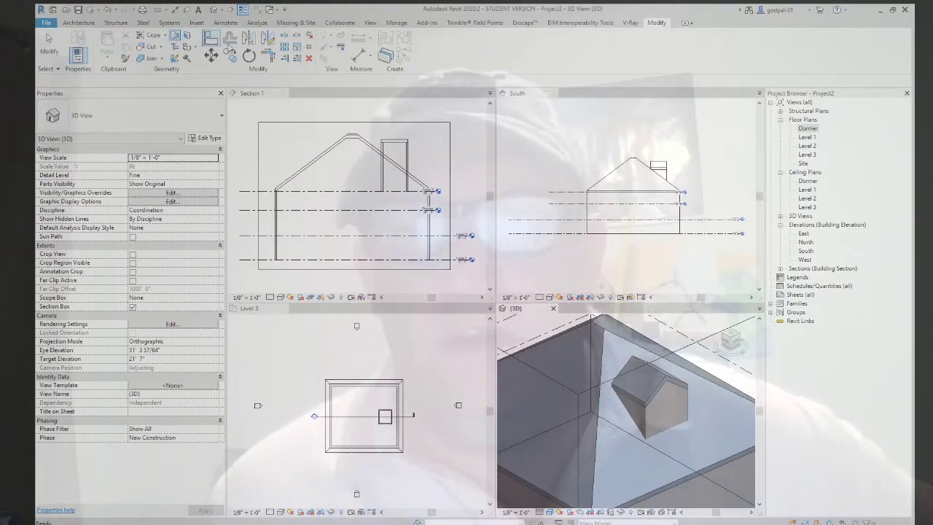
Step: Launch Join/Unjoin Roof and orbit the 3D view toward the dormer
left_click(175, 35)
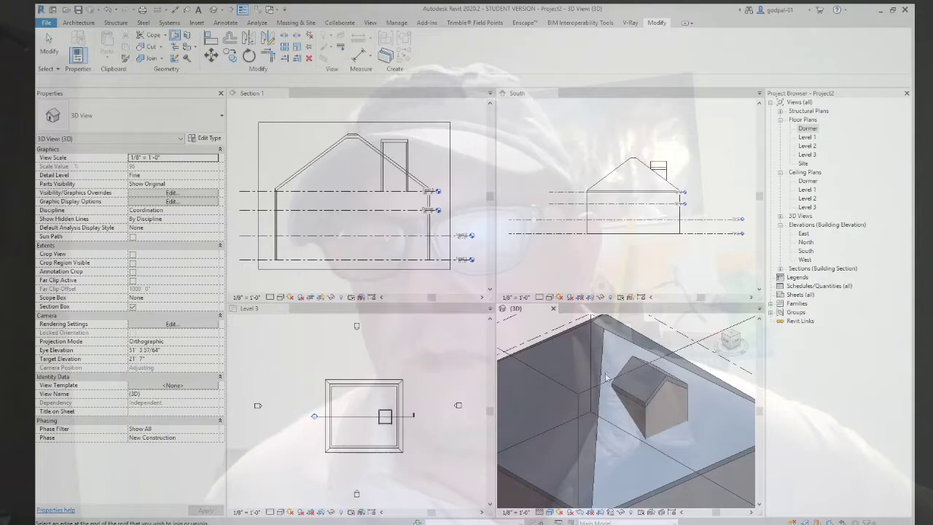
left_click(357, 94)
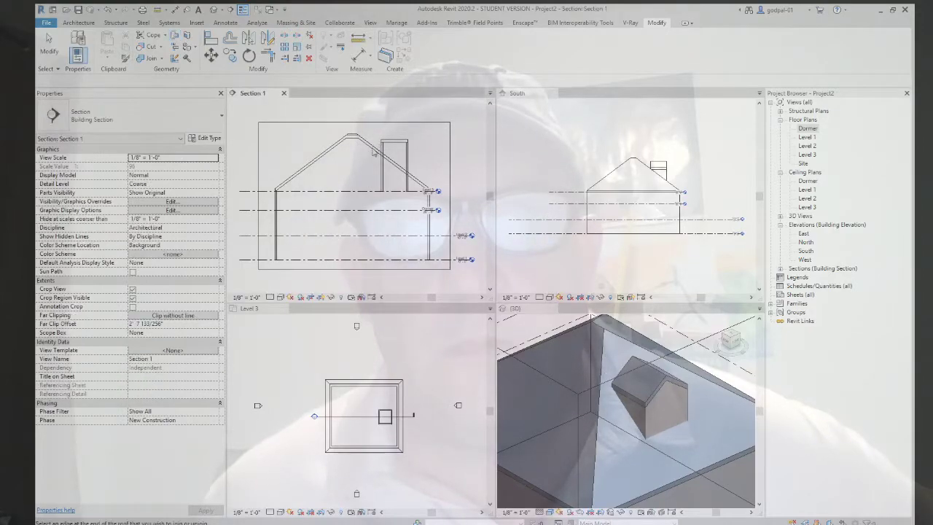
left_click(176, 36)
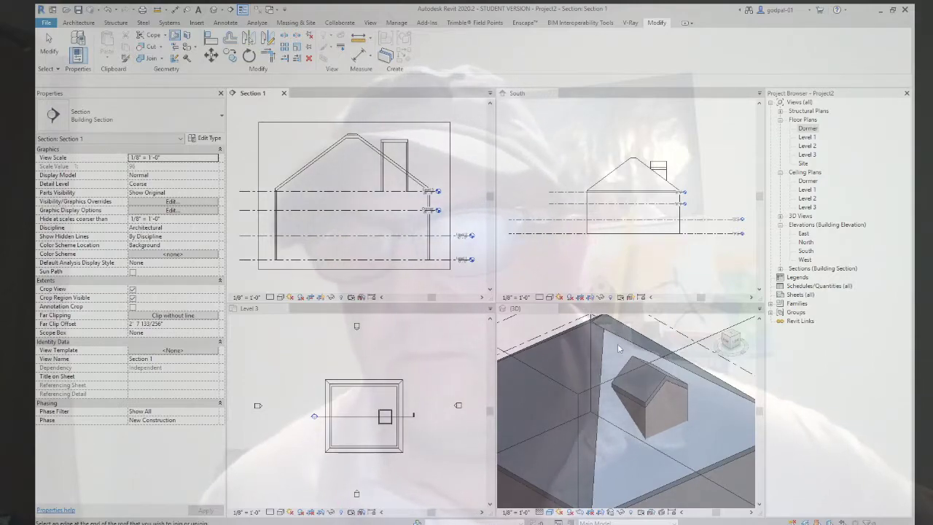
middle_click_drag(657, 376, 700, 350, "shift")
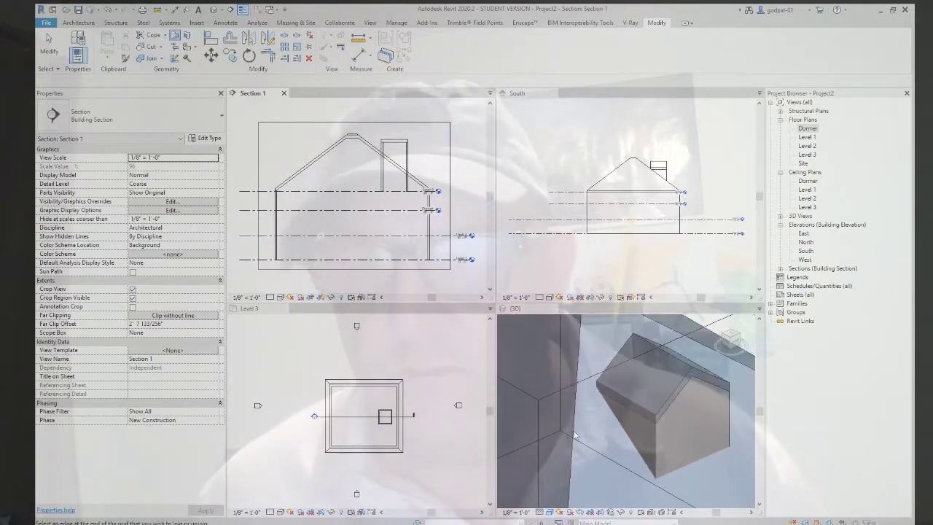
left_click(735, 330)
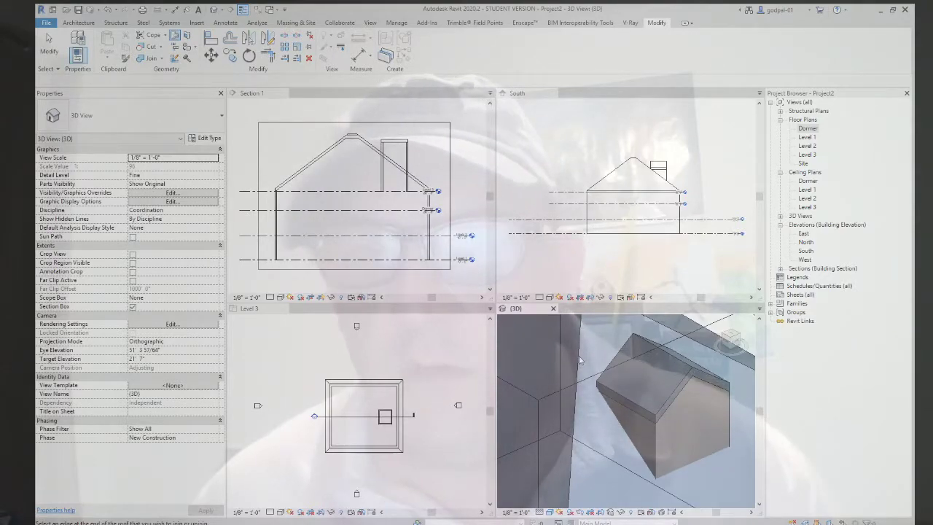
Step: Relaunch Join/Unjoin Roof from Section 1 and zoom the views on the dormer junction
middle_click_drag(581, 360, 620, 368, "shift")
left_click(420, 161)
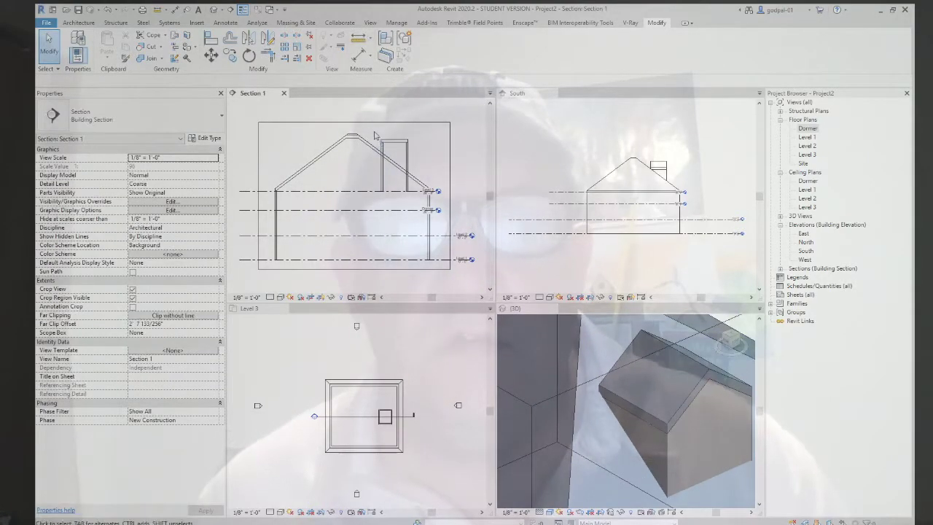
left_click(175, 35)
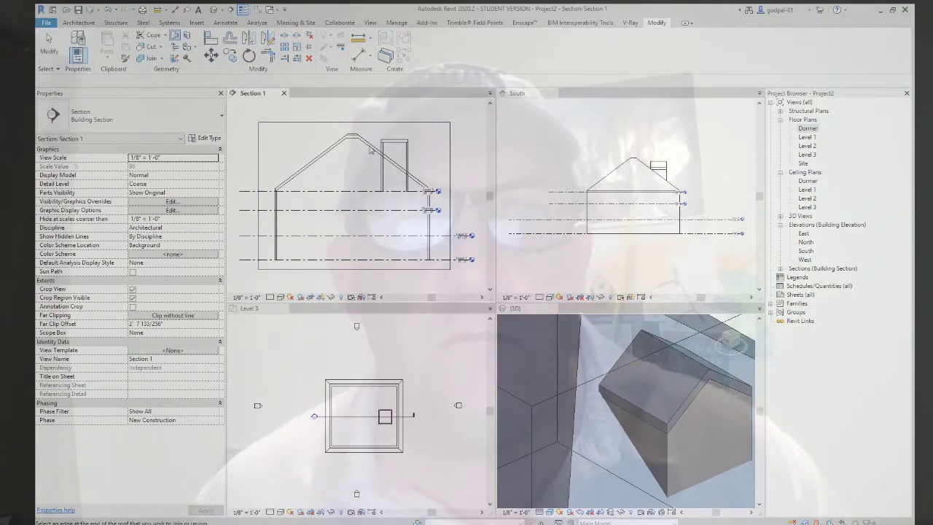
scroll(374, 148, "up", 3)
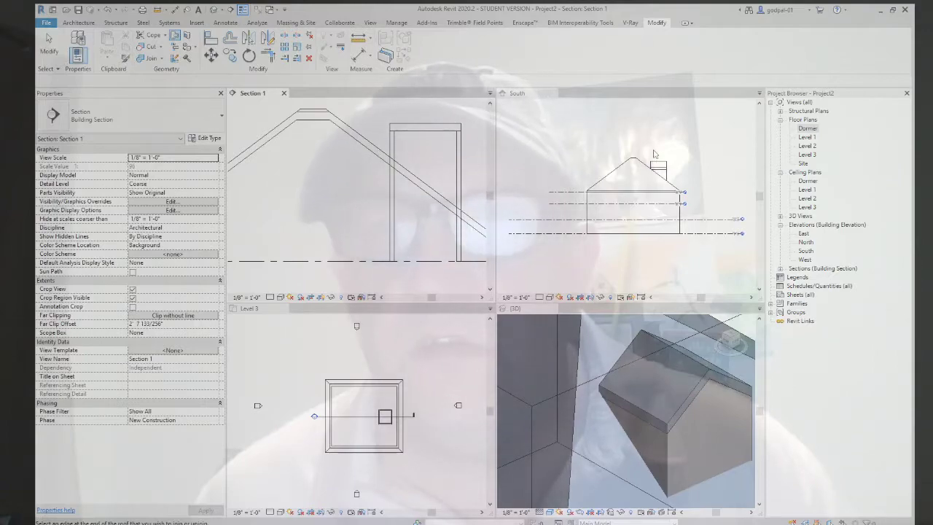
scroll(654, 154, "up", 1)
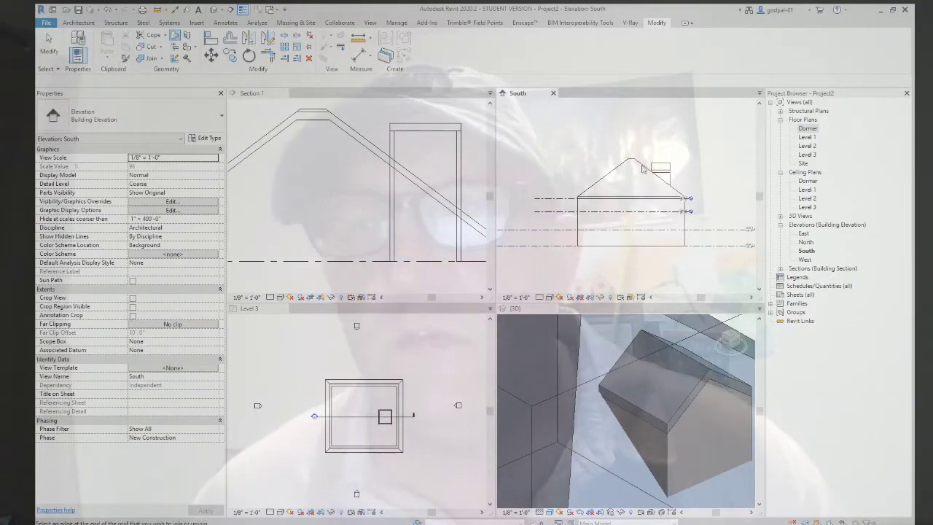
scroll(618, 354, "down", 5)
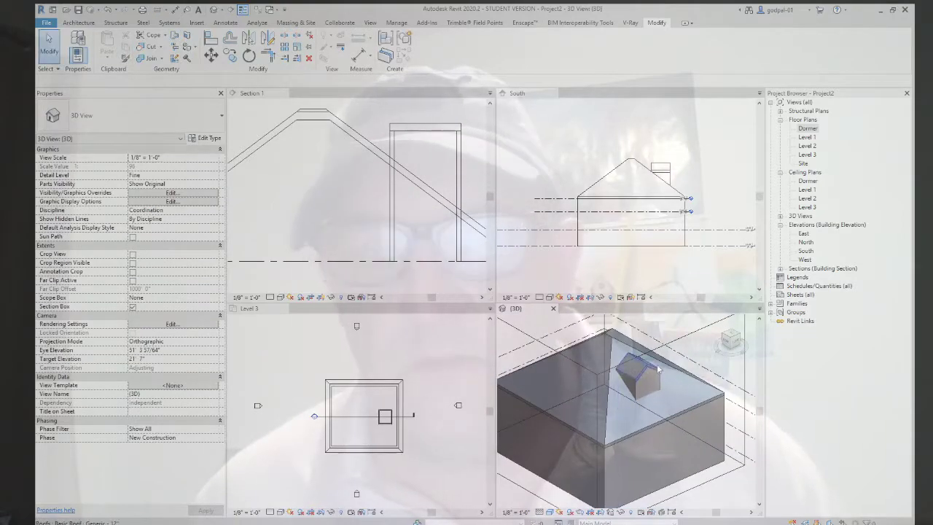
Step: Select and clear the main hipped roof in 3D, relaunching Join/Unjoin Roof
left_click(693, 396)
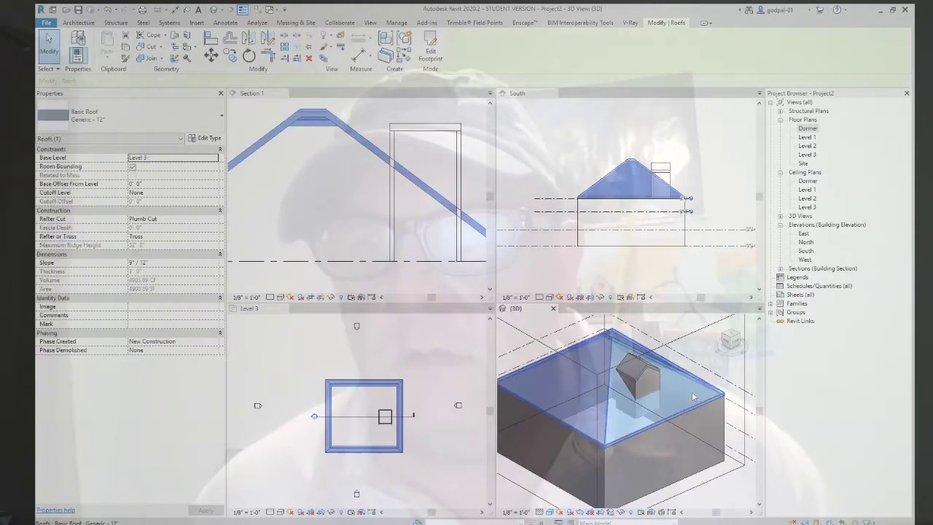
key("Escape")
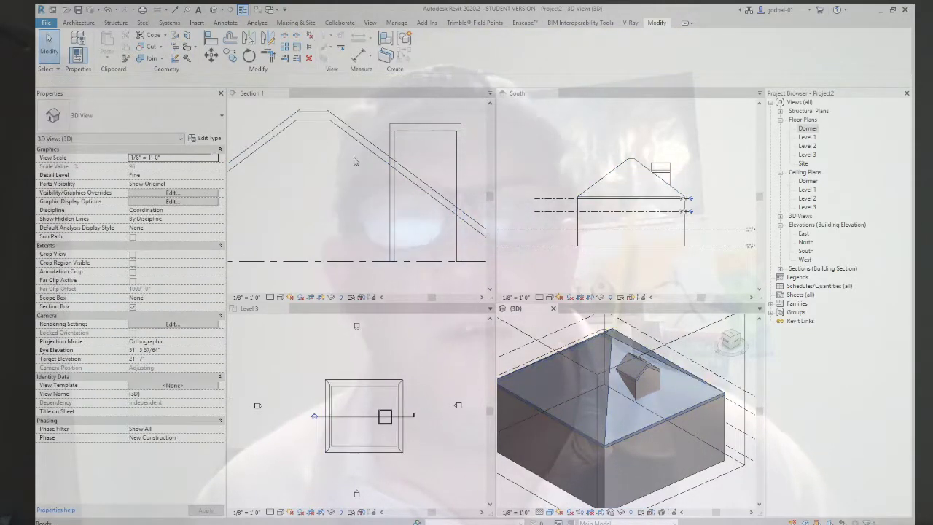
left_click(174, 35)
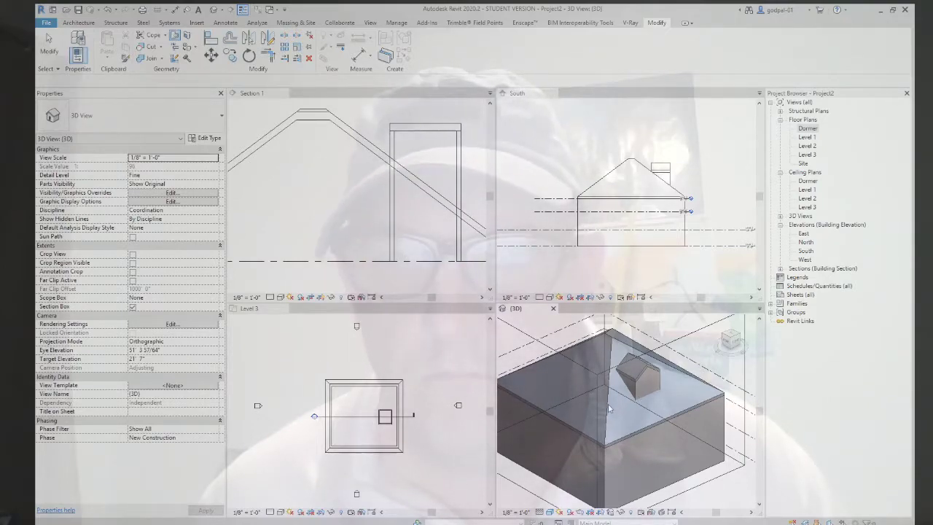
left_click(552, 379)
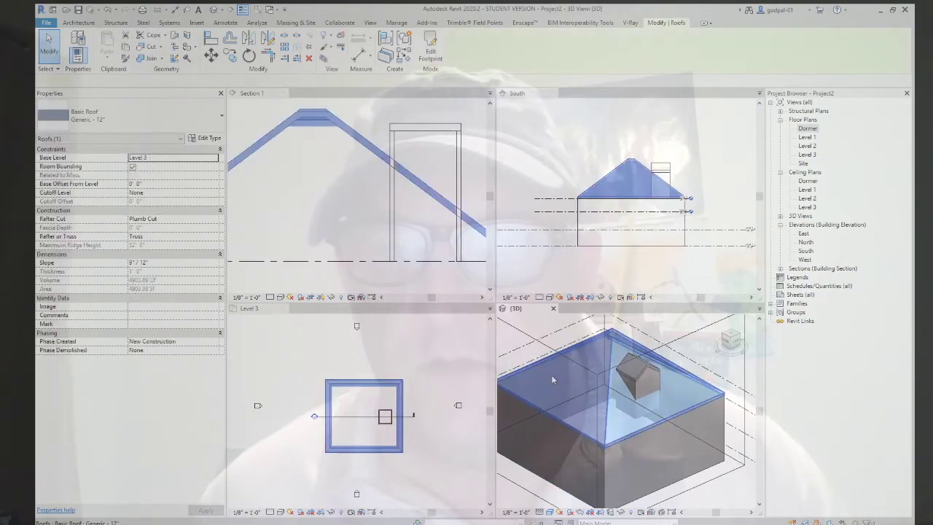
left_click(175, 35)
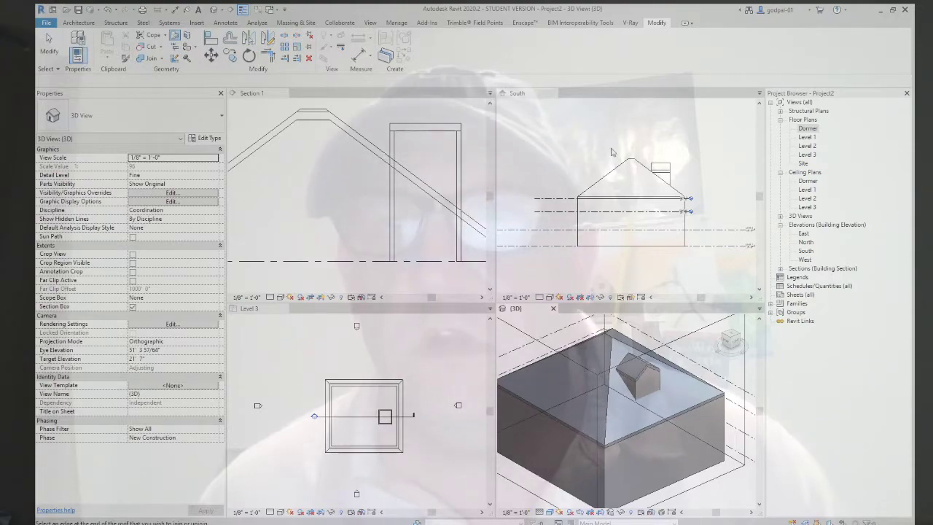
Step: Cancel the join in Section 1, restart Join/Unjoin Roof, and activate the Level 3 plan
left_click(372, 147)
key("Escape")
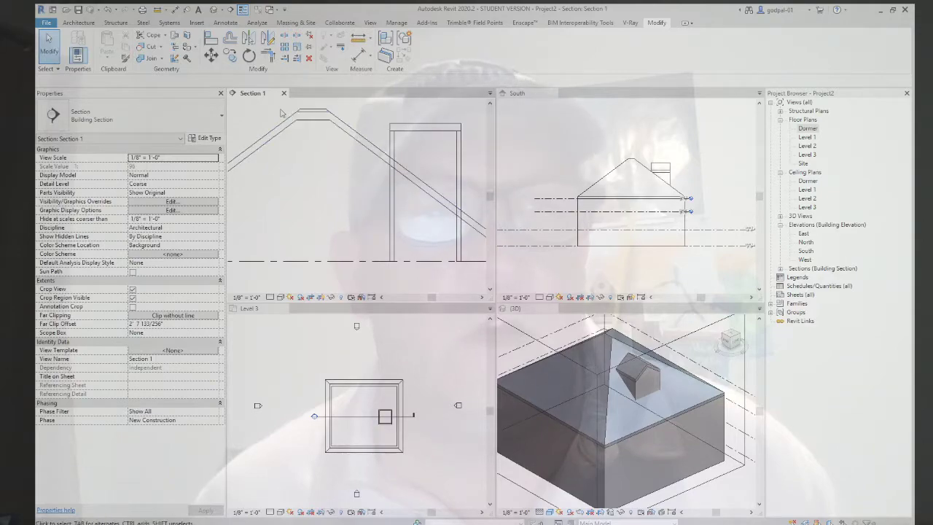
left_click(177, 36)
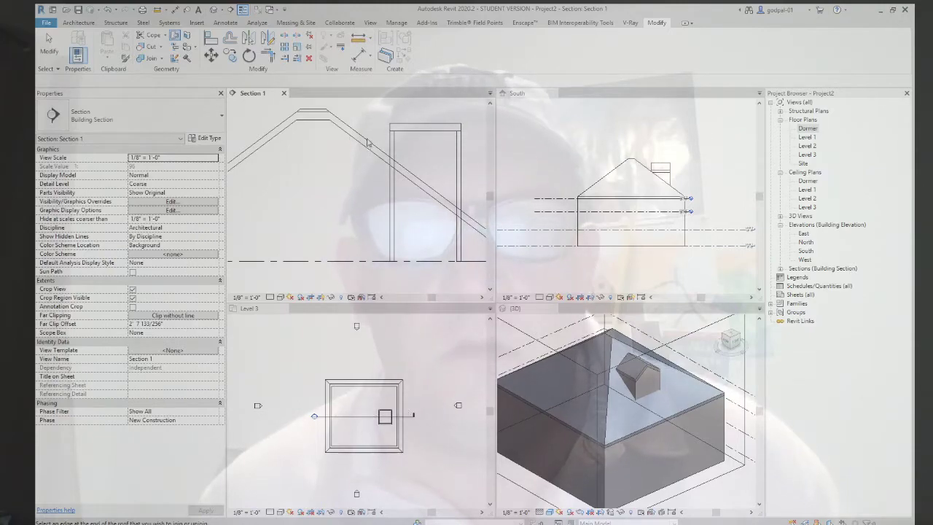
left_click(372, 408)
Step: Pick the dormer roof edge in Level 3, undo that attempt, and relaunch Join/Unjoin Roof
scroll(372, 419, "up", 2)
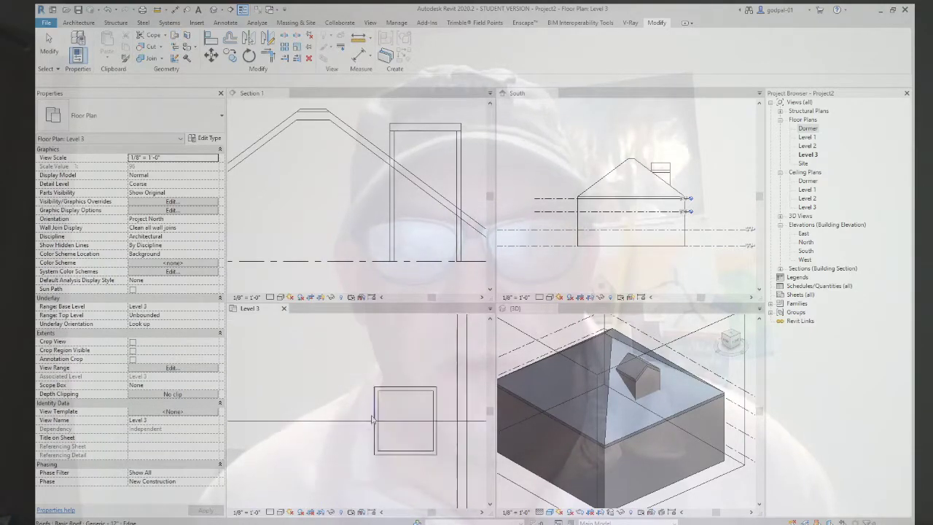
scroll(371, 419, "up", 1)
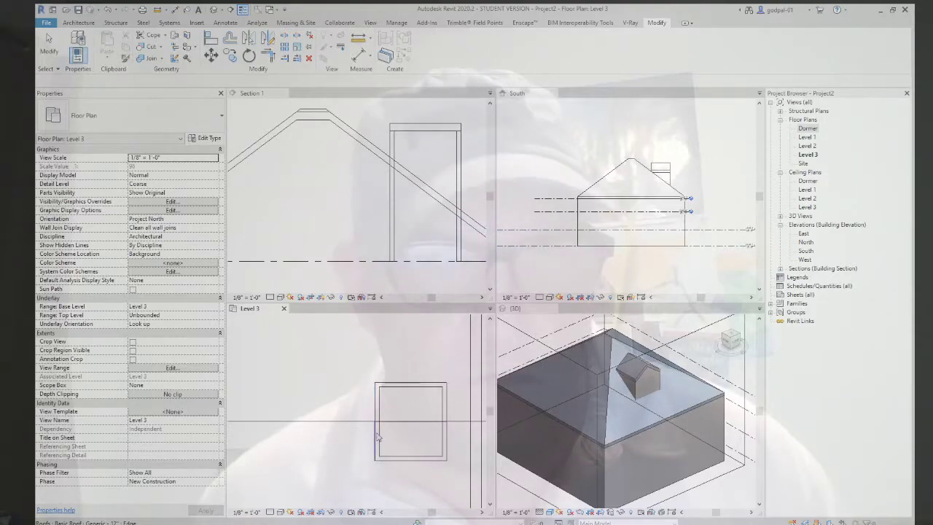
left_click(377, 436)
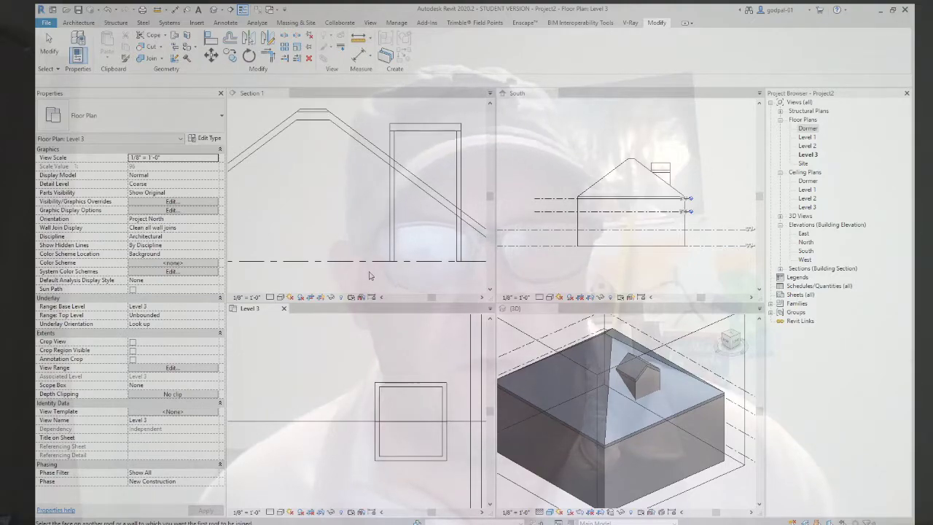
left_click(623, 352)
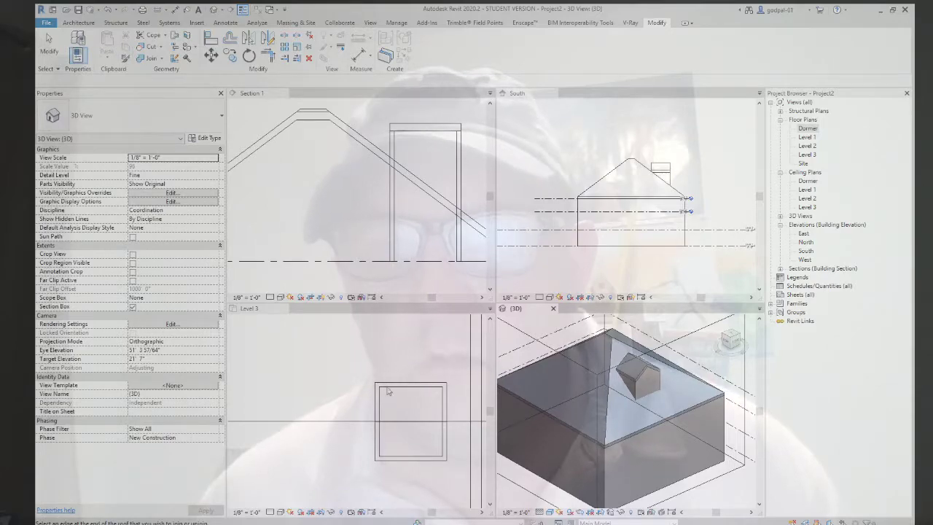
left_click(357, 141)
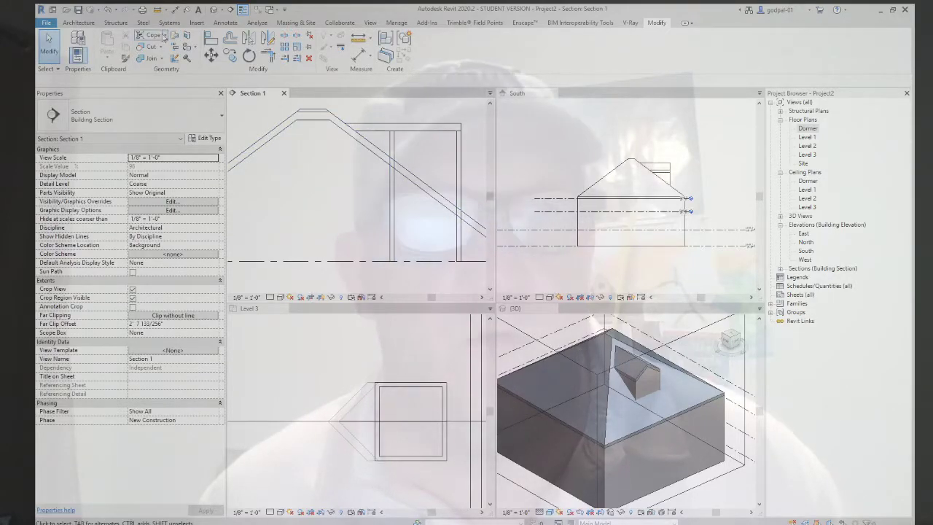
left_click(108, 10)
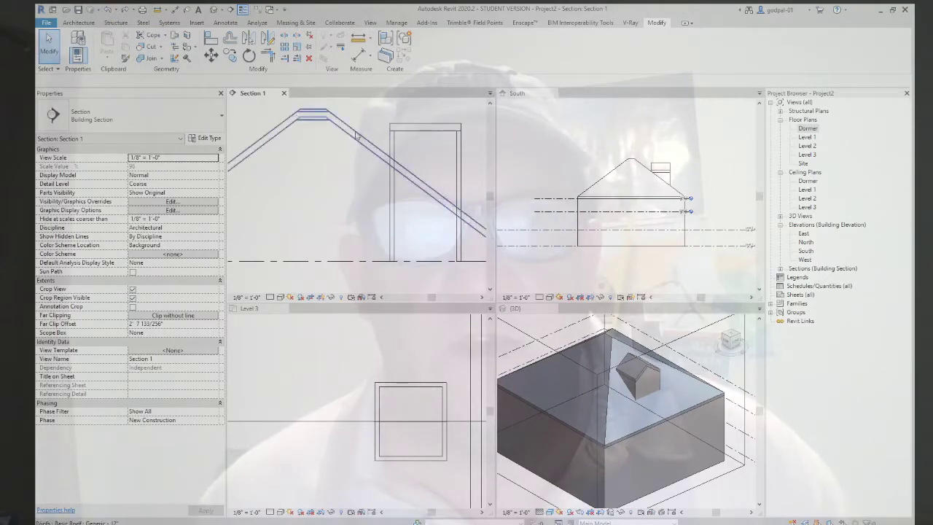
left_click(175, 35)
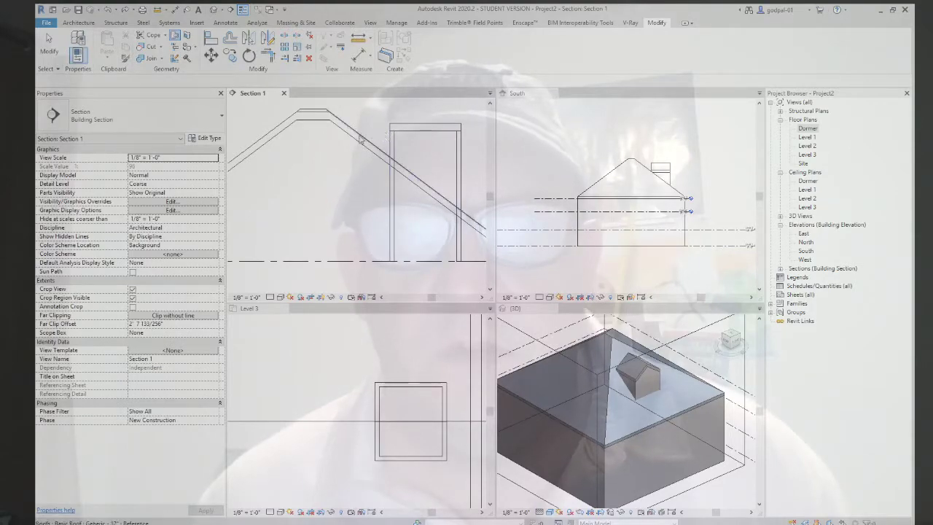
Step: Pick the main roof slope in Section 1 to complete the dormer roof join
left_click(359, 139)
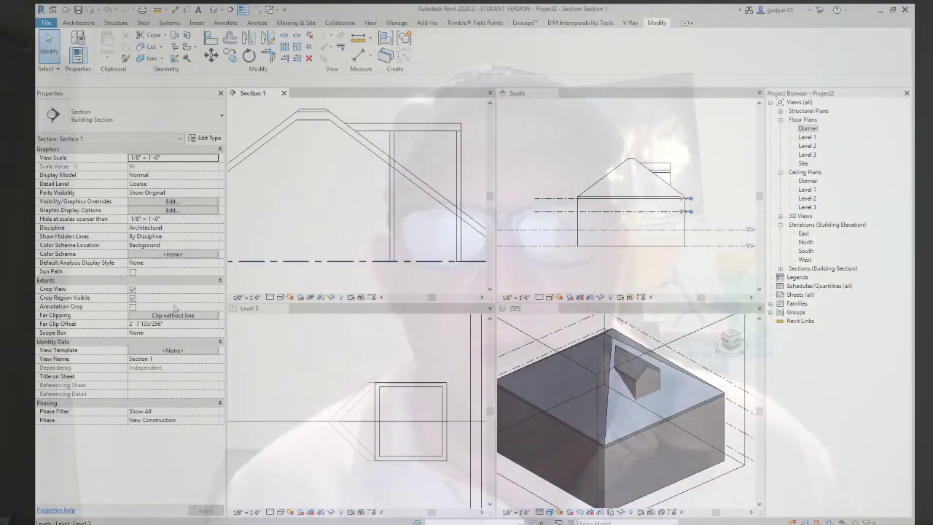
scroll(385, 357, "down", 4)
left_click(383, 355)
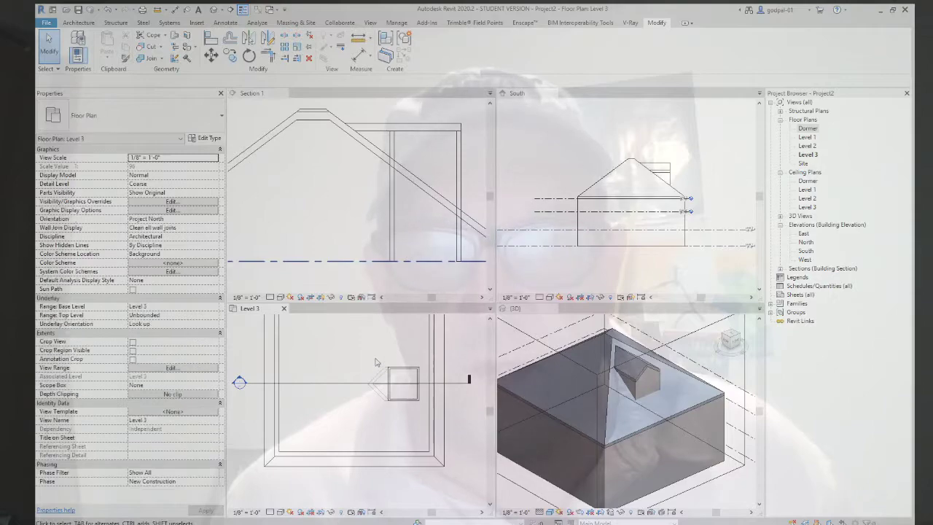
middle_click_drag(381, 365, 358, 377)
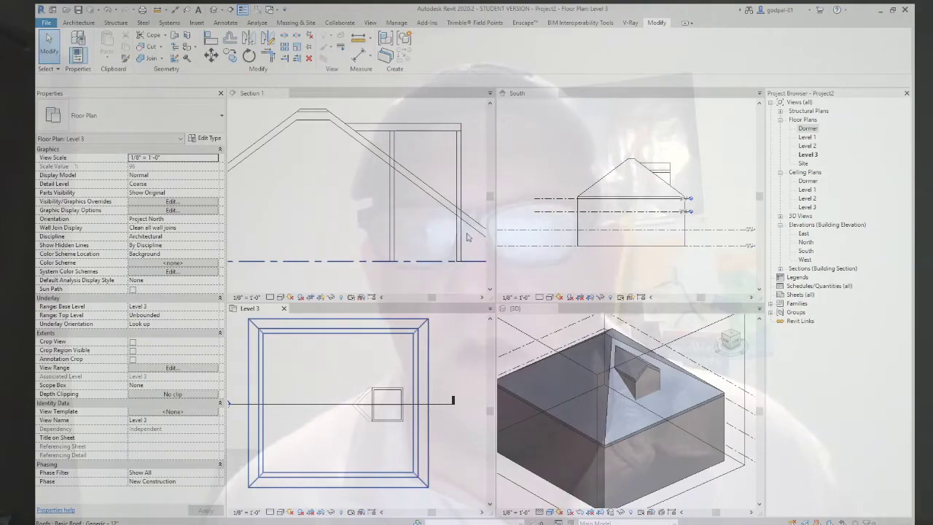
scroll(381, 403, "down", 2)
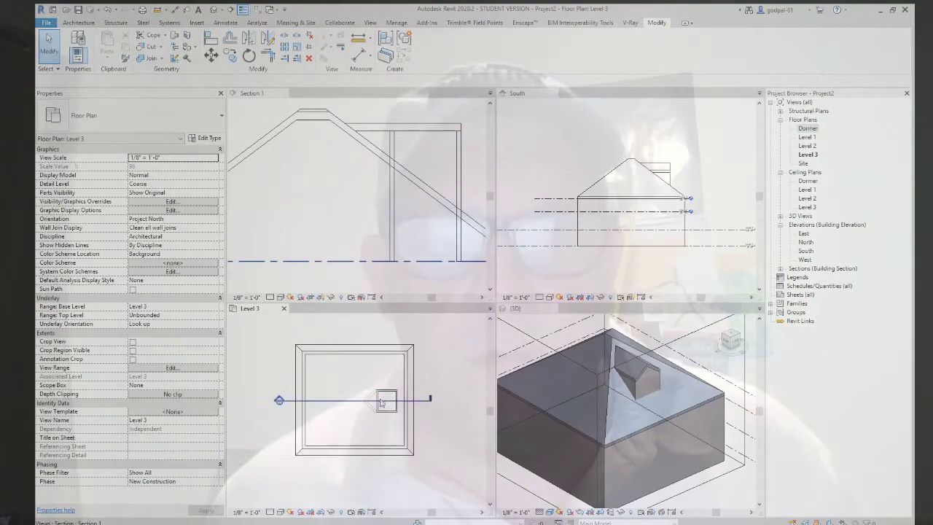
Step: Select the Section 1 line in the Level 3 plan, then activate the South elevation and deselect it
left_click(342, 405)
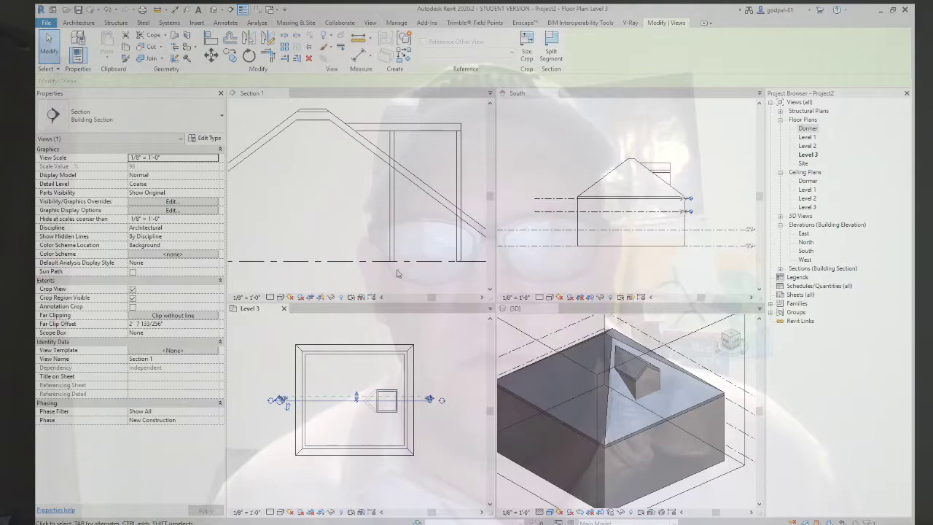
scroll(397, 274, "down", 2)
scroll(401, 257, "up", 2)
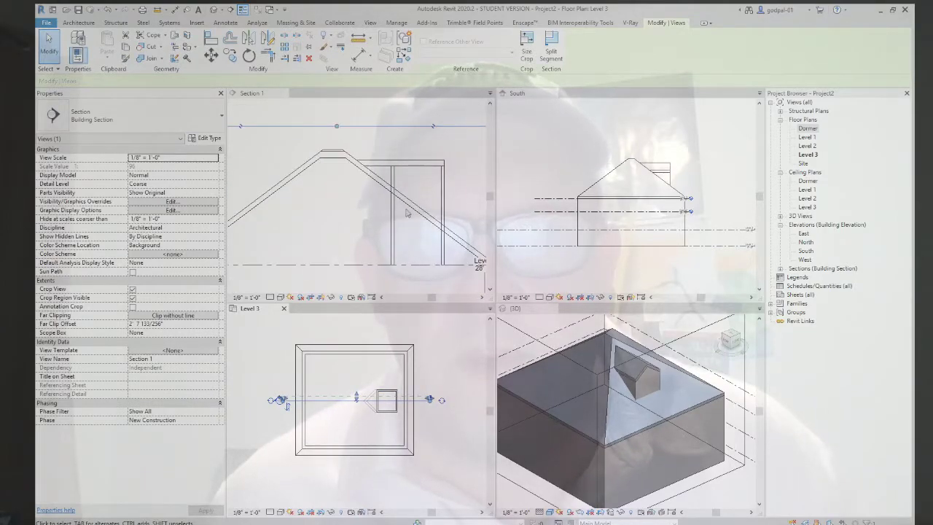
left_click(521, 146)
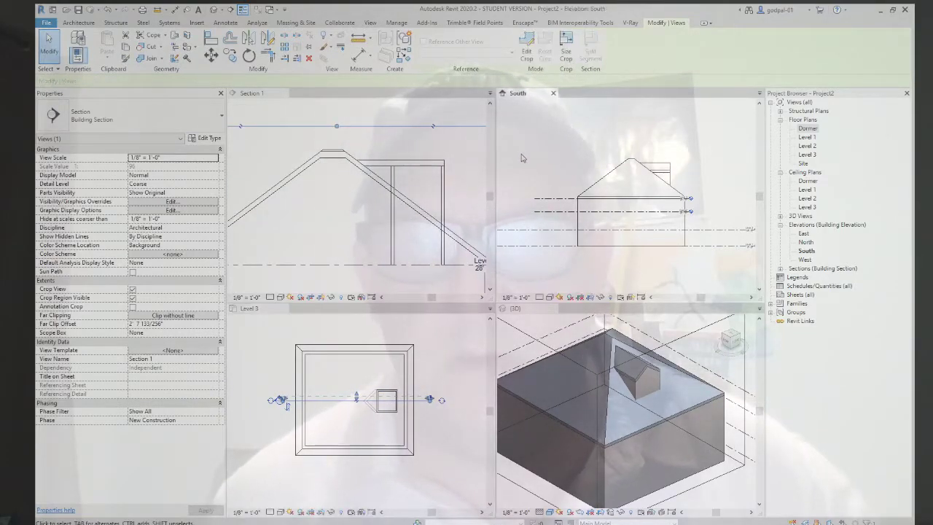
key("Escape")
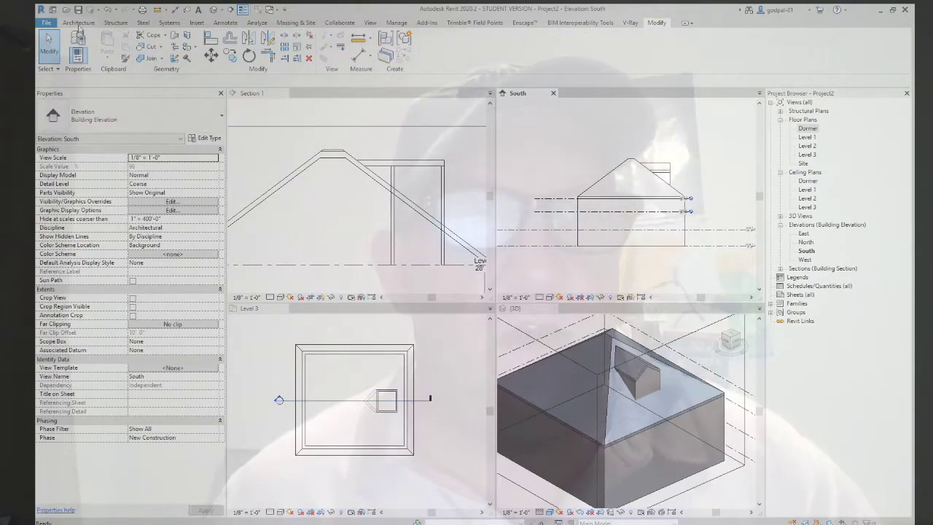
Step: Start a Dormer opening from the Architecture tab and pick the main hipped roof in 3D
left_click(77, 24)
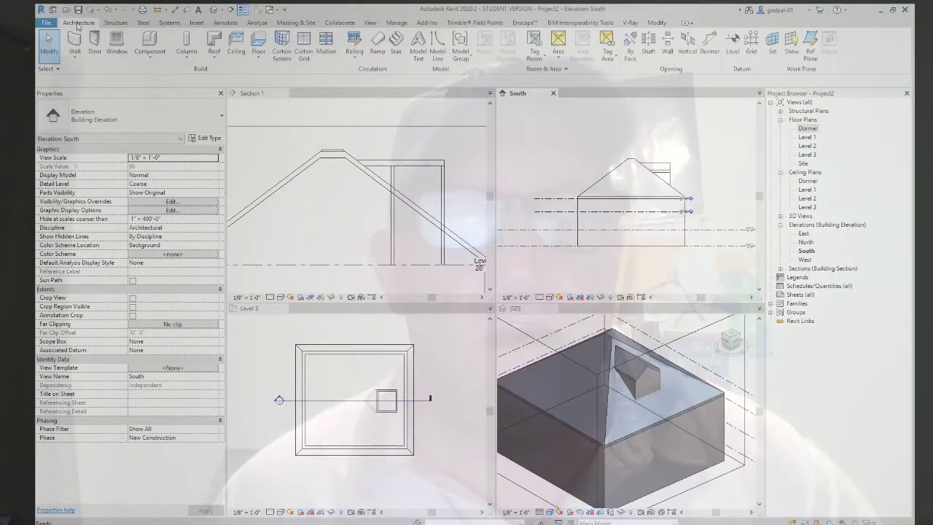
left_click(709, 51)
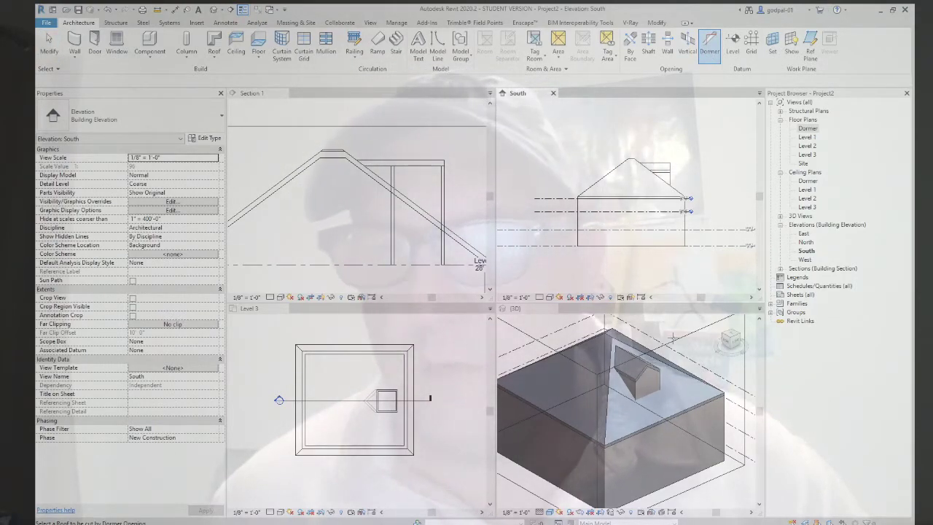
left_click(676, 384)
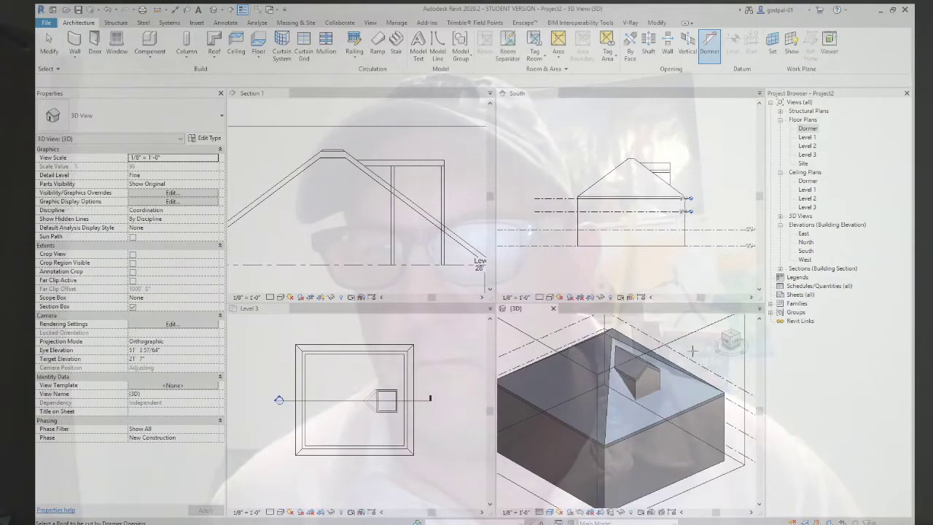
left_click(677, 380)
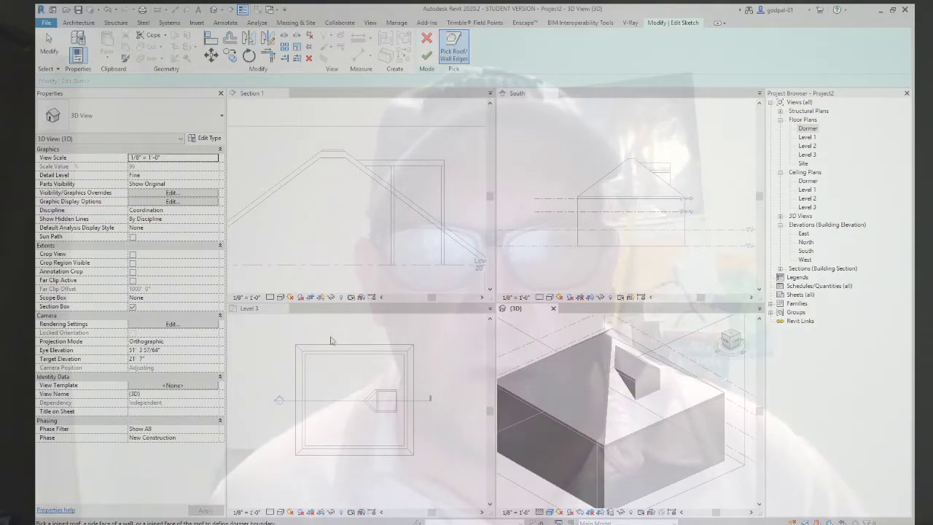
Step: In Level 3, pick the dormer's two roof edges and top and bottom wall edges, then finish the opening
left_click(371, 386)
scroll(361, 391, "up", 4)
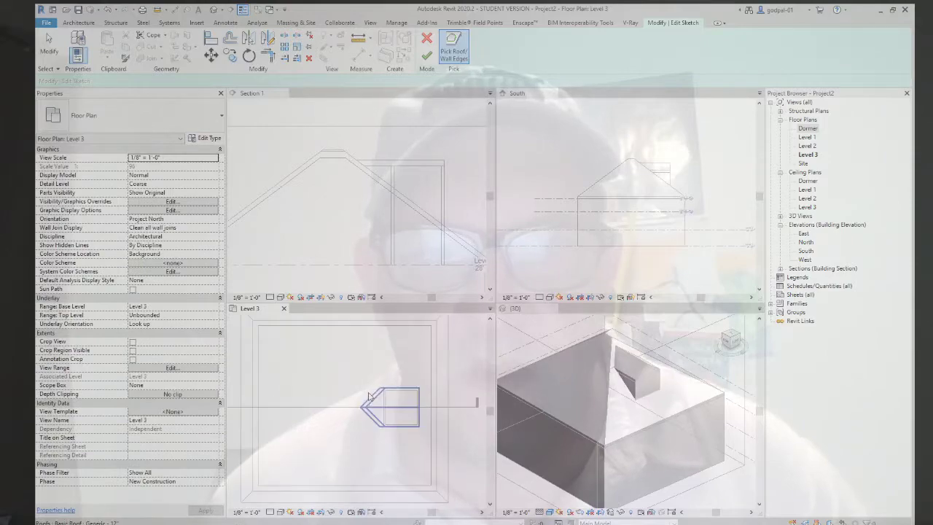
left_click(368, 407)
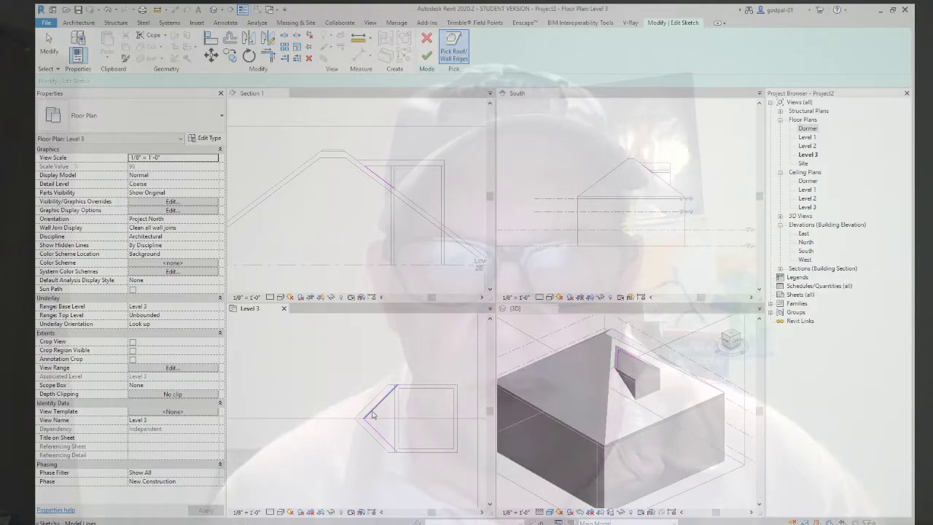
left_click(391, 450)
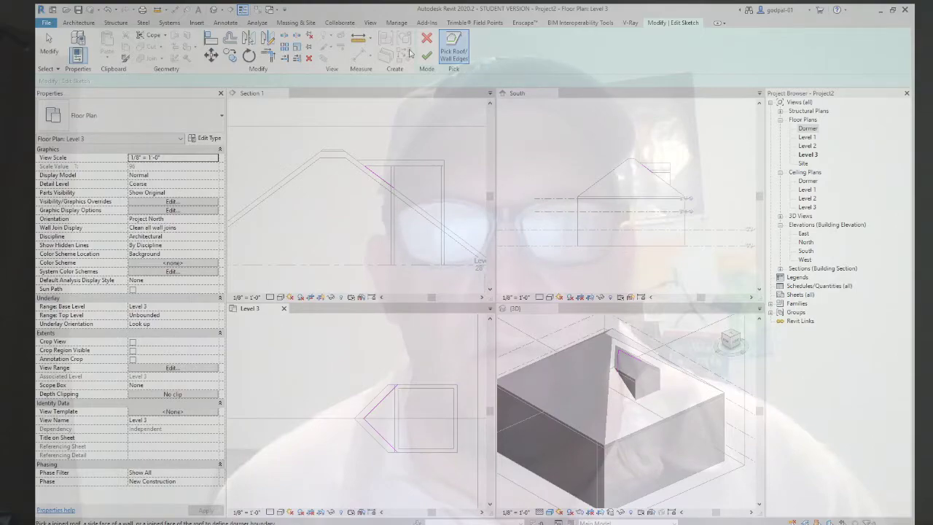
left_click(420, 387)
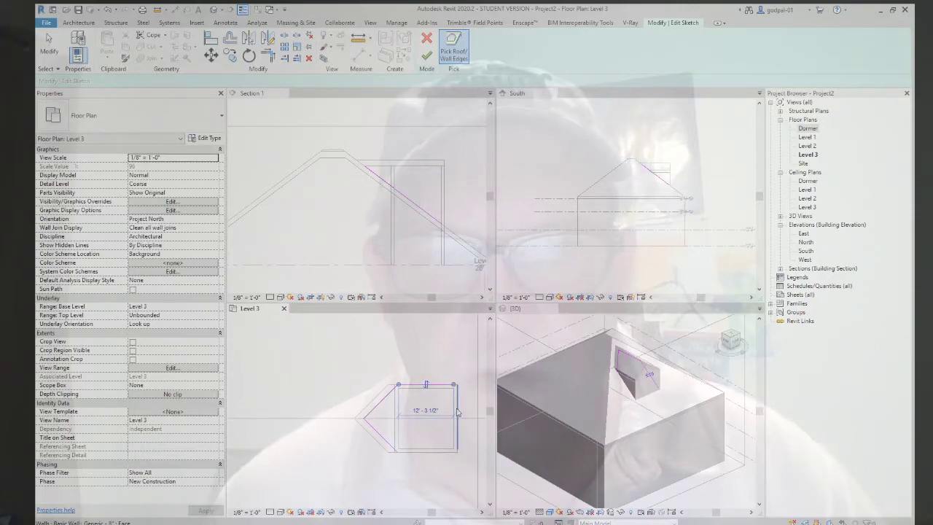
left_click(439, 455)
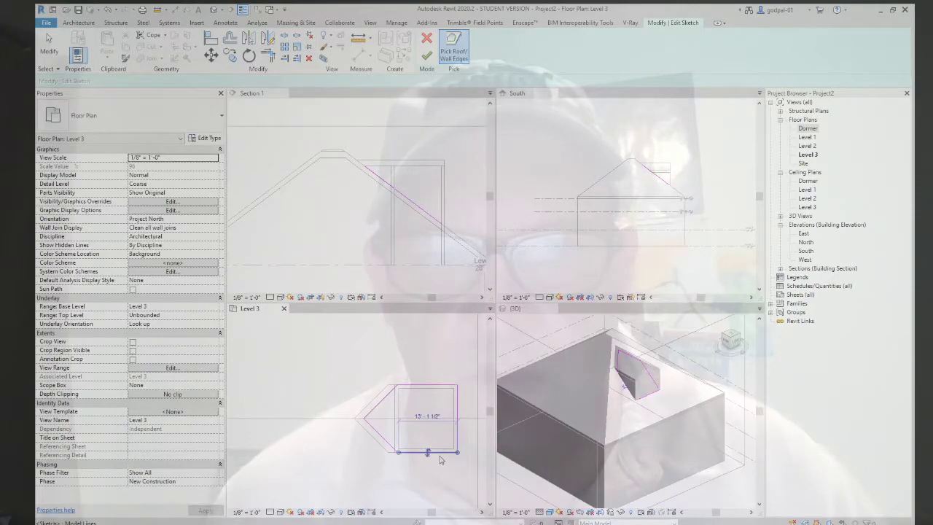
left_click(426, 56)
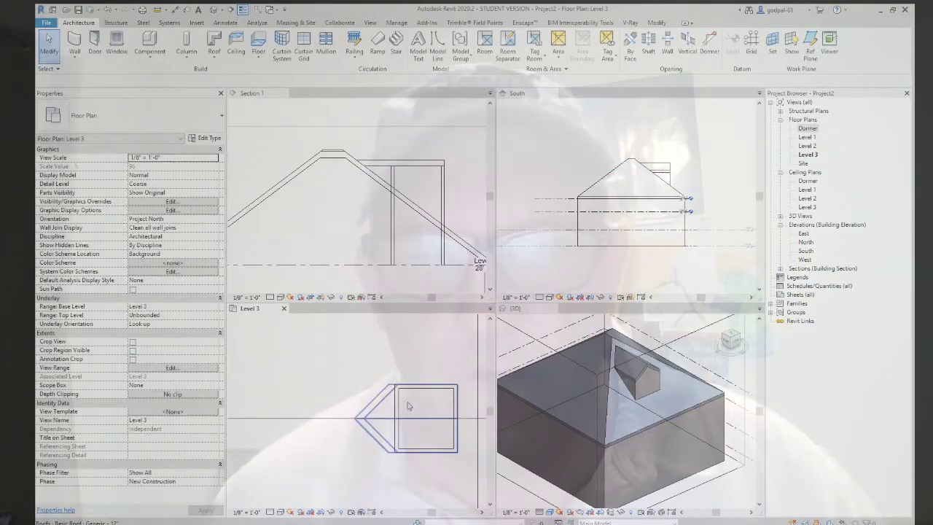
left_click(379, 397)
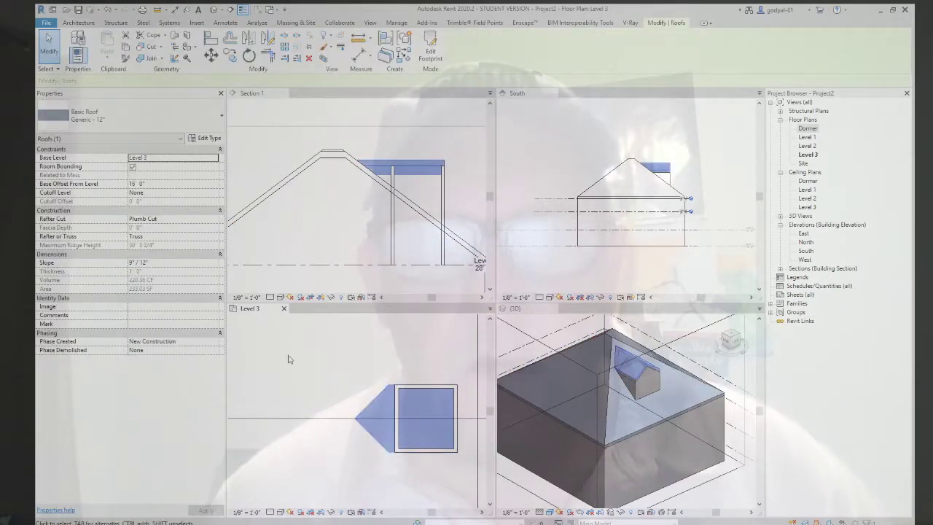
Step: Reopen the dormer opening boundary for editing, with the dormer centred in the Level 3 plan
left_click(292, 356)
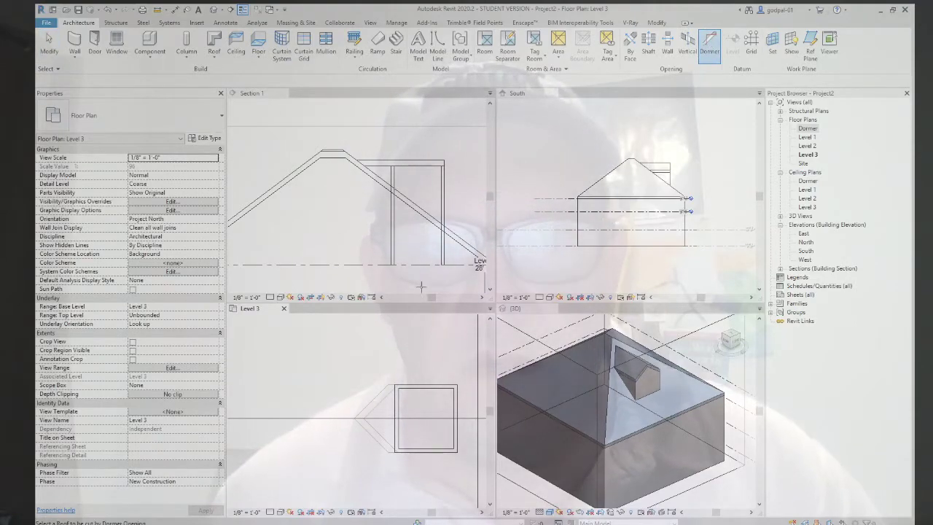
scroll(346, 384, "down", 3)
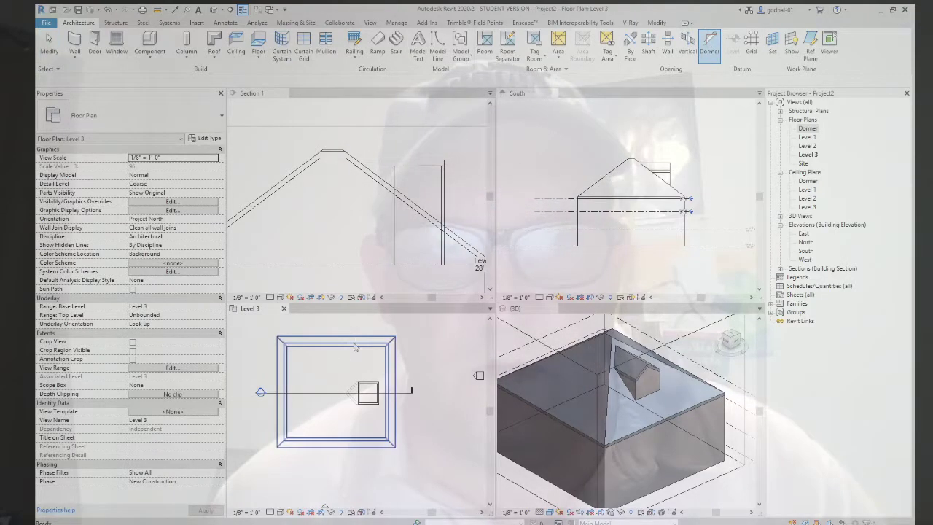
left_click(354, 348)
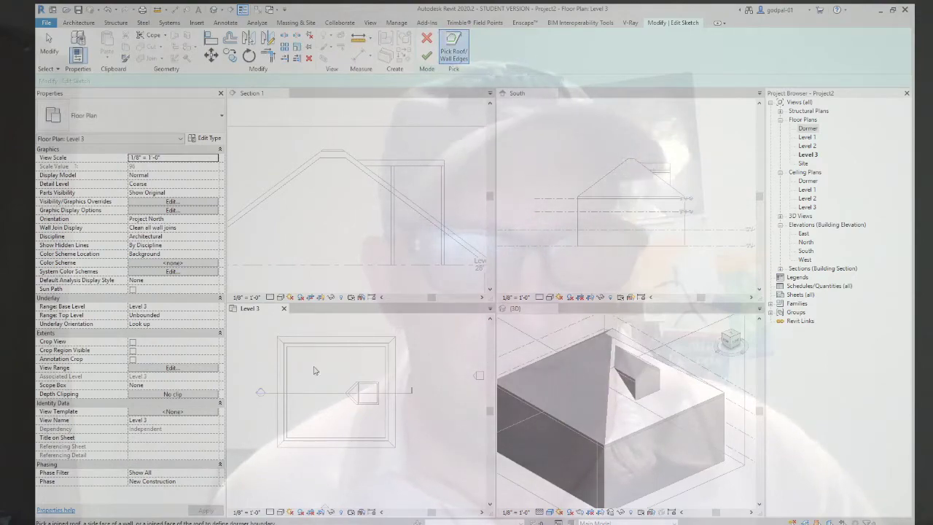
scroll(307, 373, "up", 3)
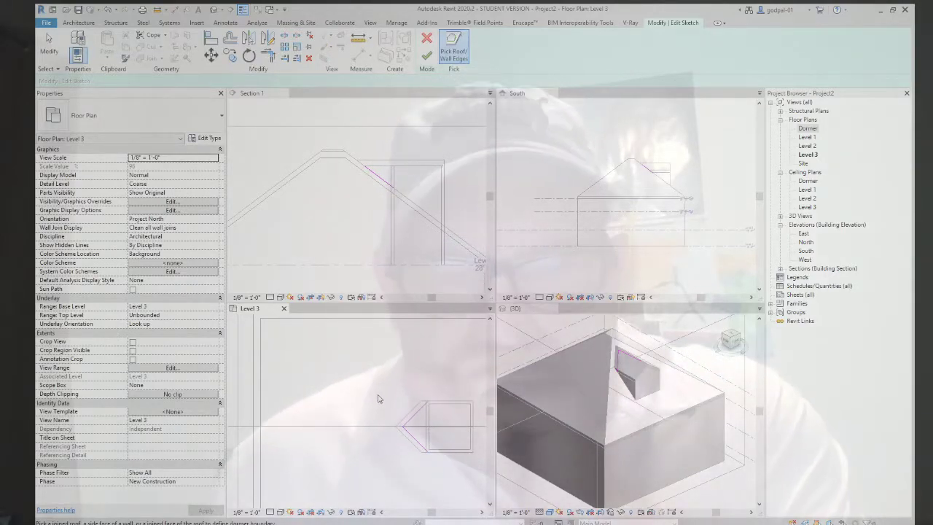
scroll(471, 461, "up", 1)
middle_click_drag(438, 460, 408, 454)
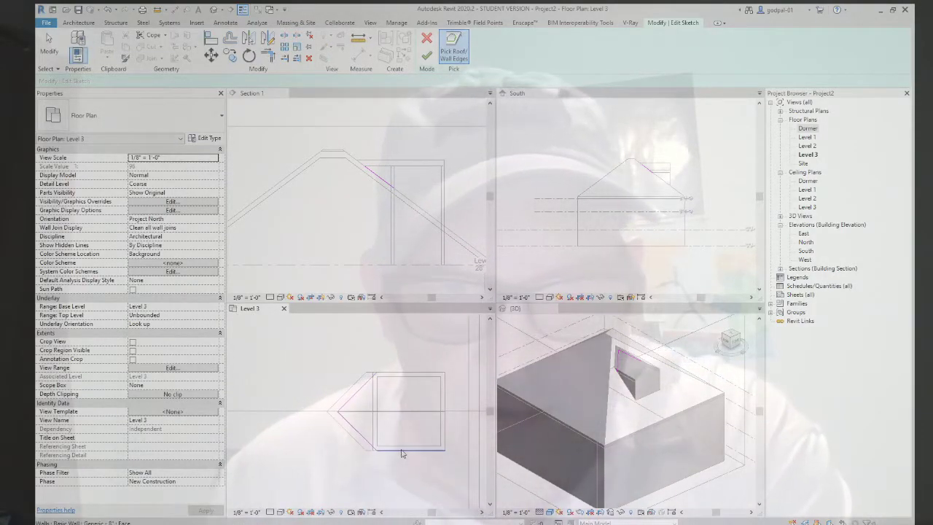
Step: Pick the dormer's left diagonal roof edges and its wall edges as the boundary, then finish the sketch
left_click(358, 386)
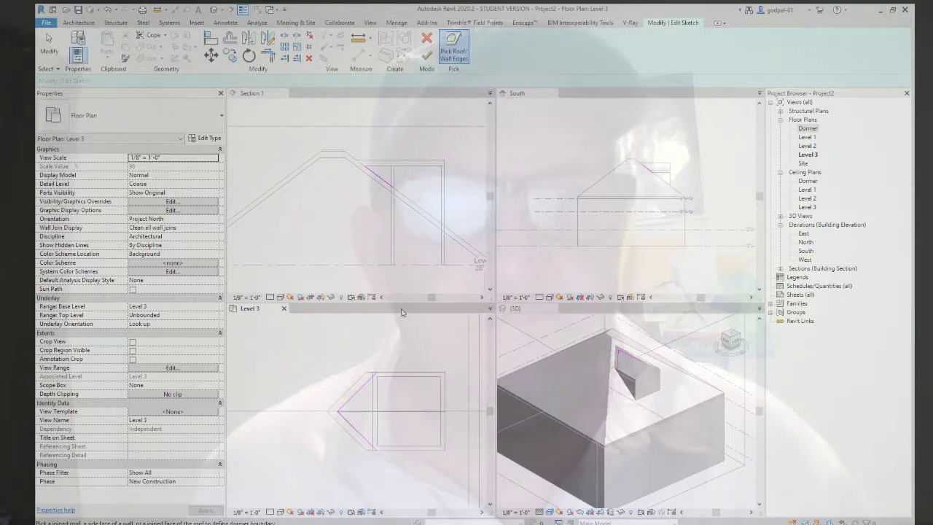
left_click(394, 375)
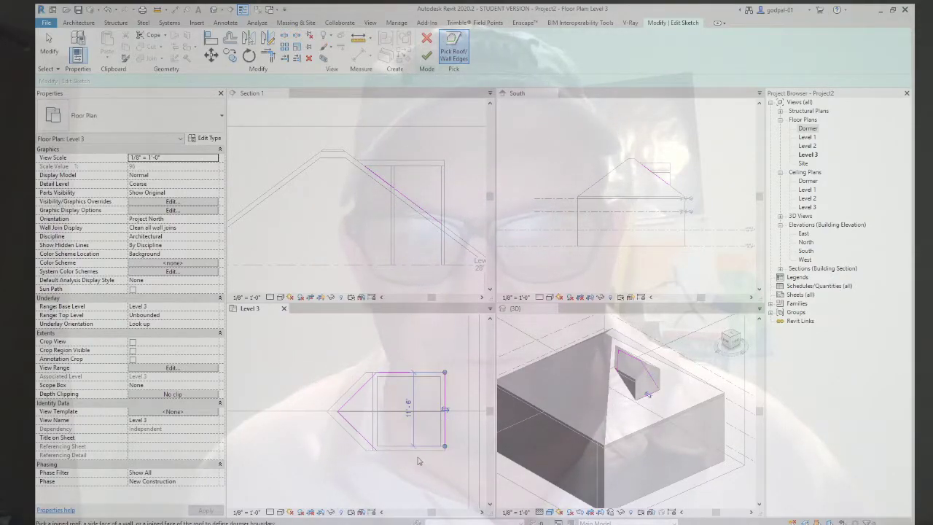
scroll(440, 368, "up", 4)
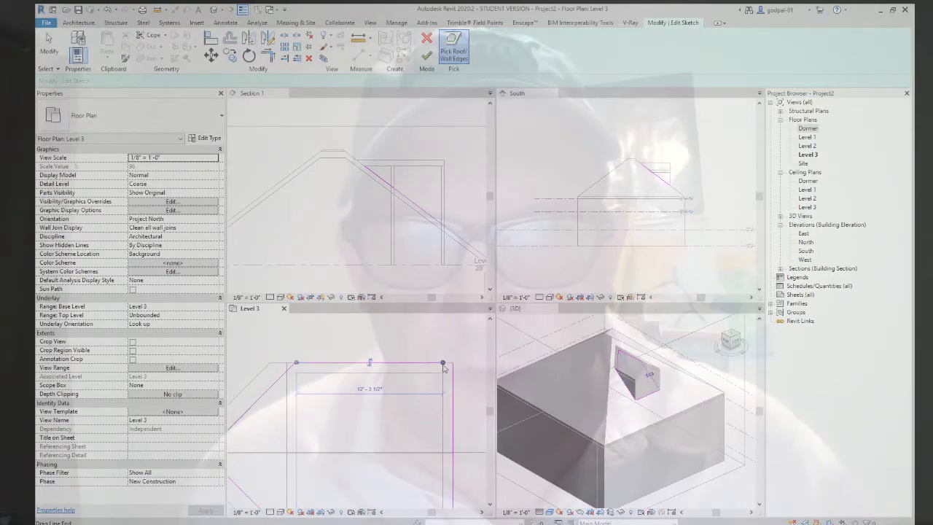
left_click(446, 363)
key("Escape")
scroll(416, 408, "down", 3)
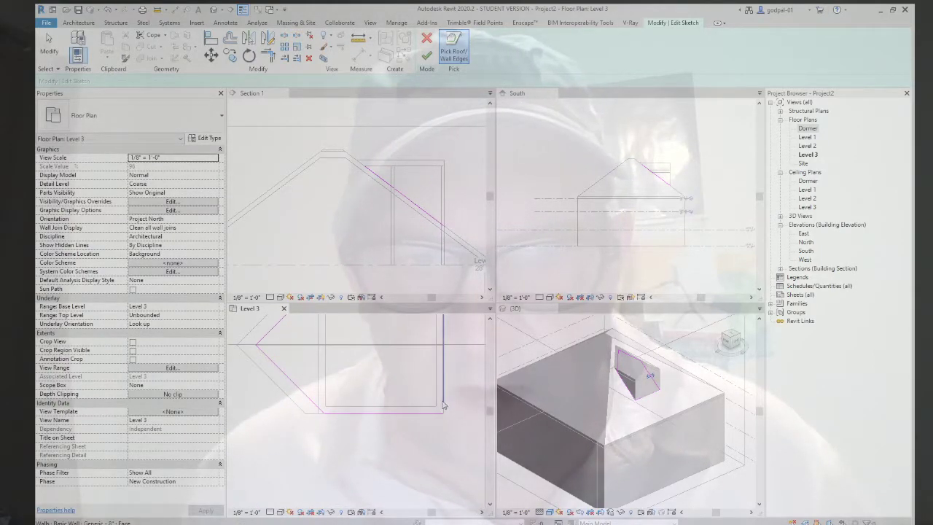
left_click(443, 404)
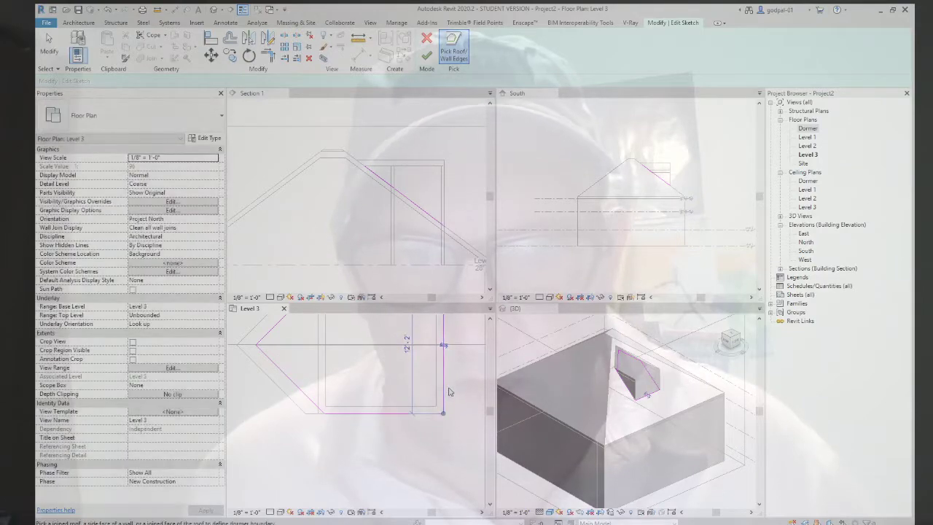
scroll(449, 392, "down", 2)
left_click(428, 56)
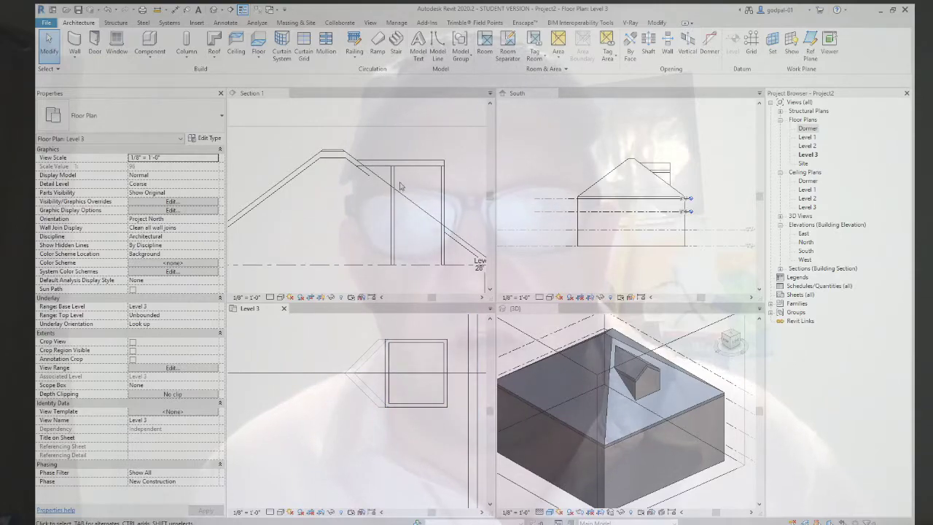
Step: Resize the 3D view's section box to cut through the house, pushing its left side outward
left_click(280, 296)
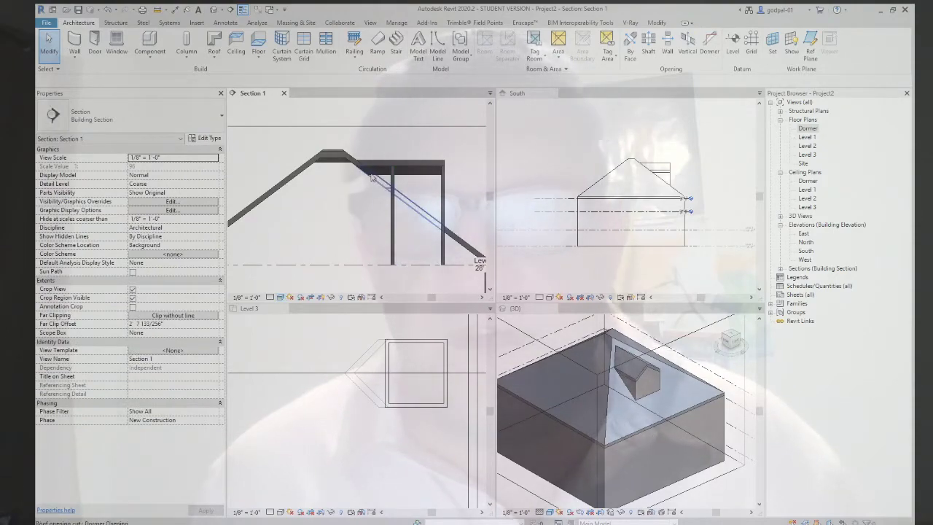
left_click(751, 382)
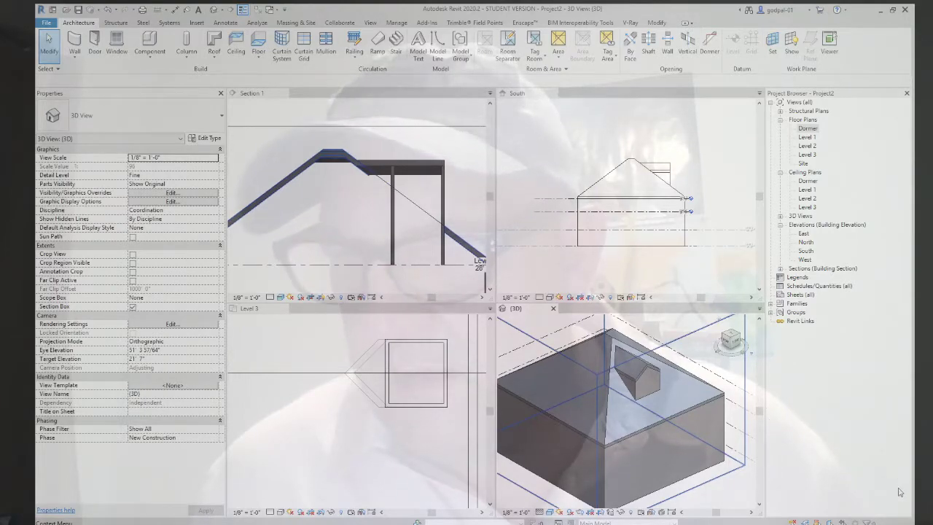
left_click(725, 340)
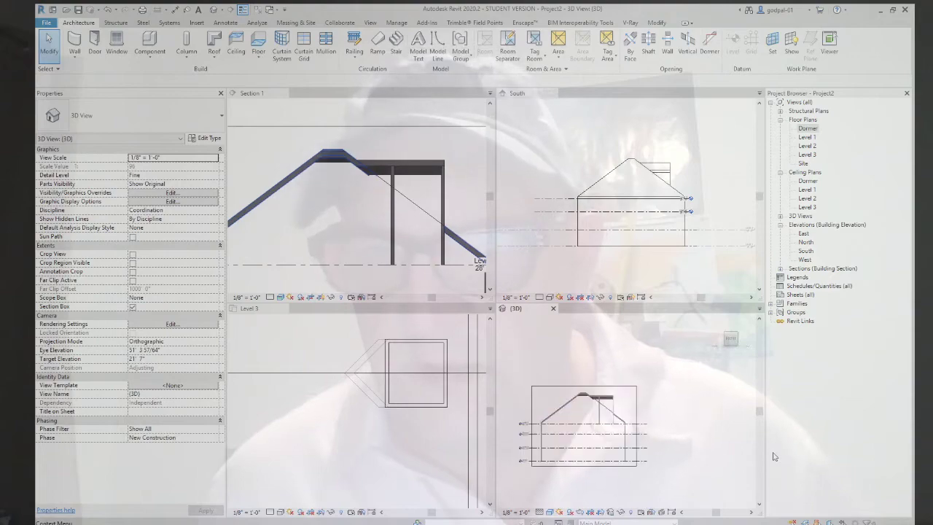
middle_click_drag(720, 322, 648, 343, "shift")
left_click(647, 342)
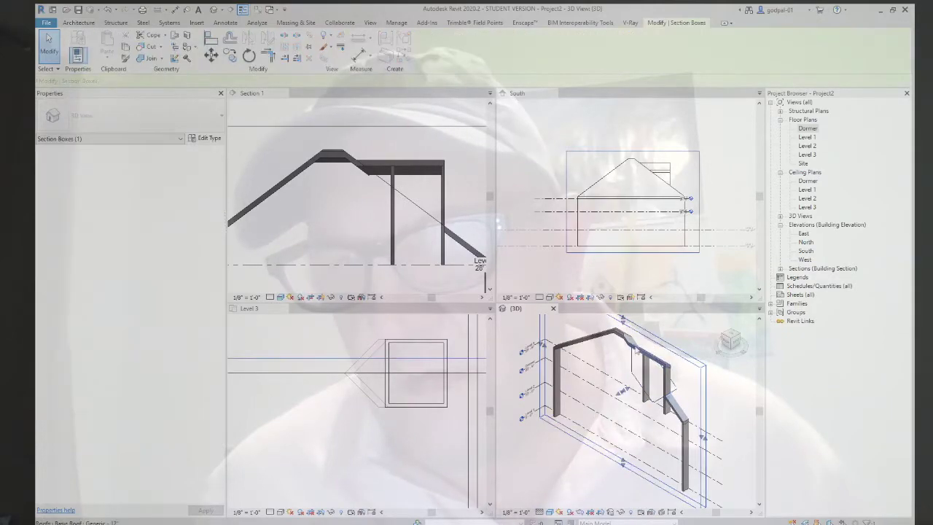
mouse_move(620, 394)
left_mouse_down()
mouse_move(604, 403)
mouse_move(612, 401)
left_mouse_up()
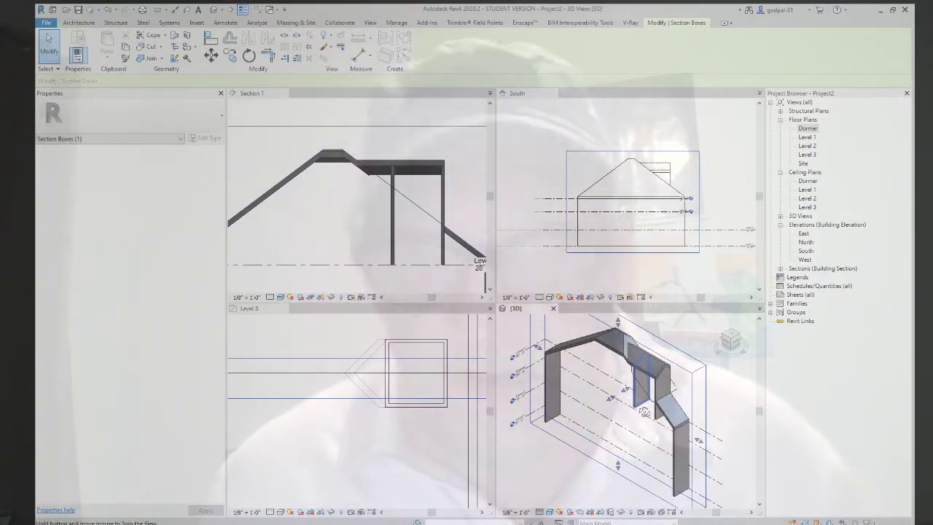
middle_click_drag(644, 412, 649, 360, "shift")
middle_click_drag(640, 358, 611, 403, "shift")
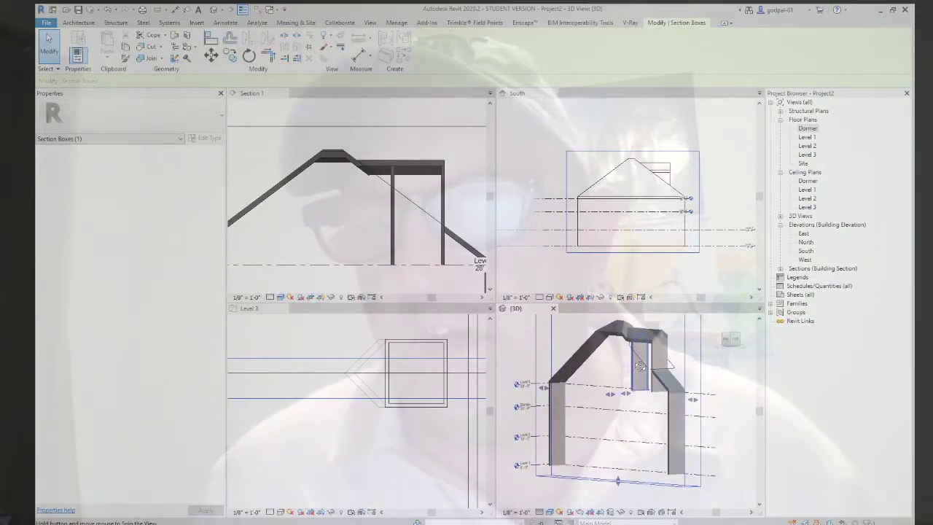
left_click_drag(611, 397, 592, 398)
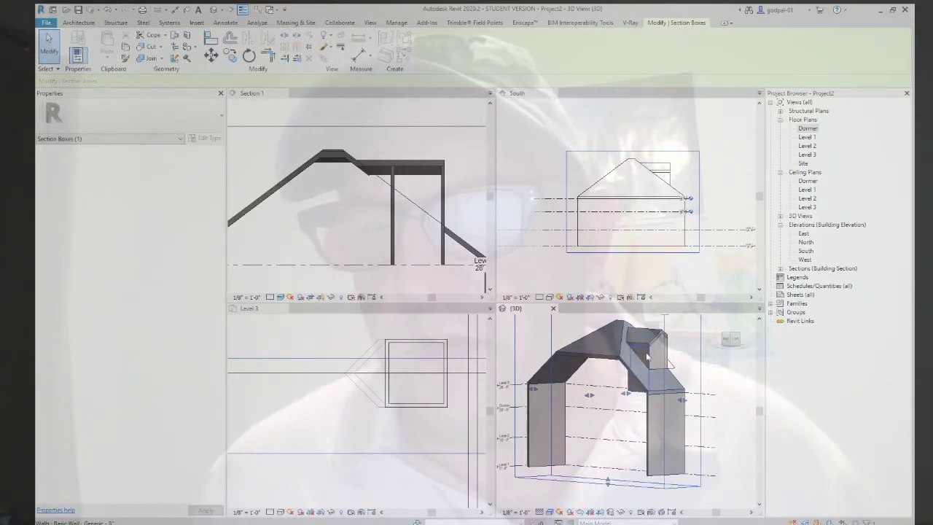
key("Escape")
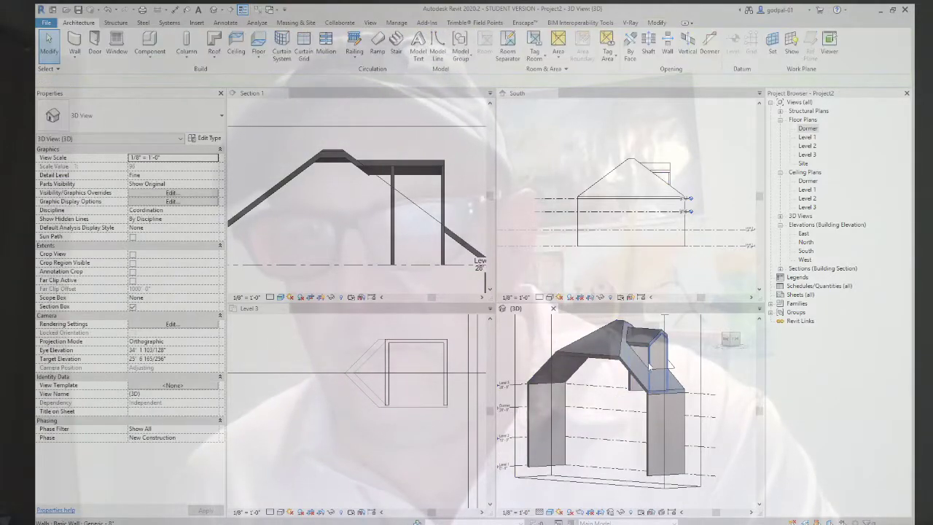
Step: Pull the section box's right side outward and delete the small wall under the dormer roof
middle_click_drag(654, 363, 636, 339, "shift")
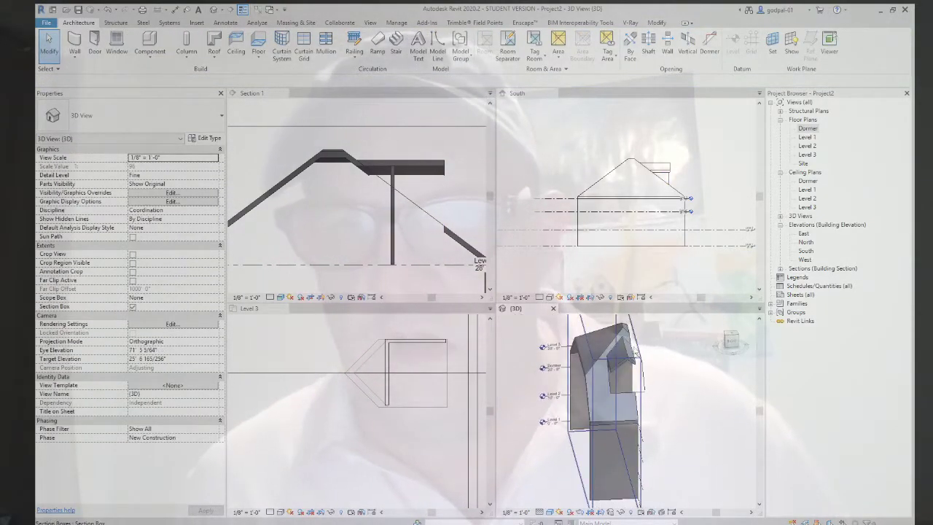
left_click(636, 337)
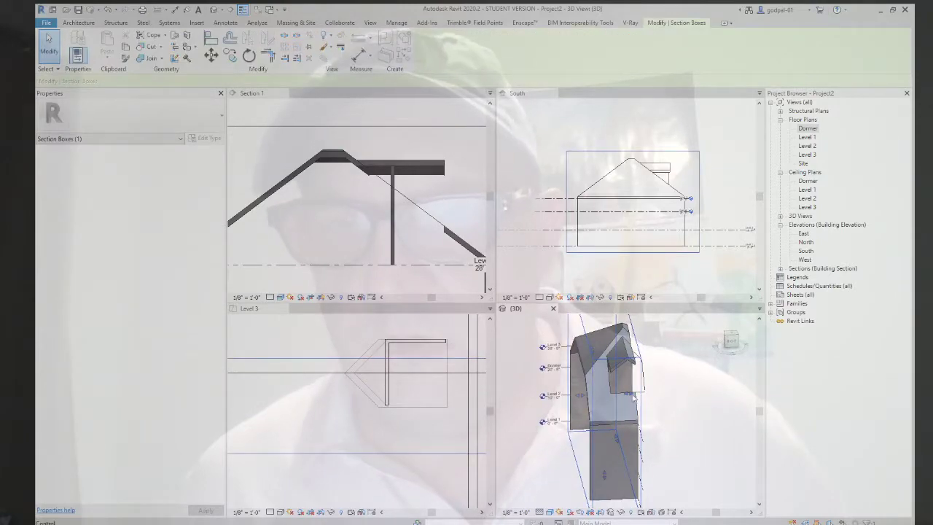
left_click_drag(634, 396, 677, 391)
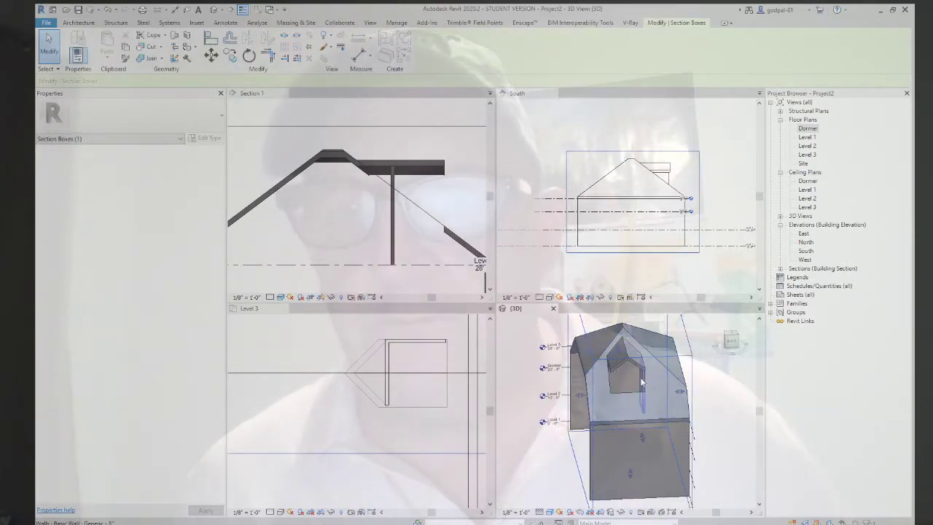
key("Escape")
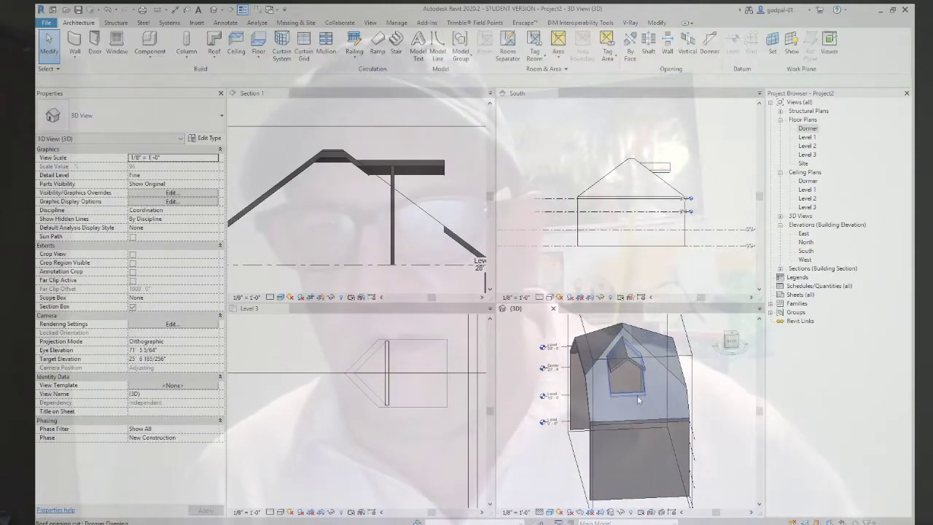
middle_click_drag(633, 414, 666, 366, "shift")
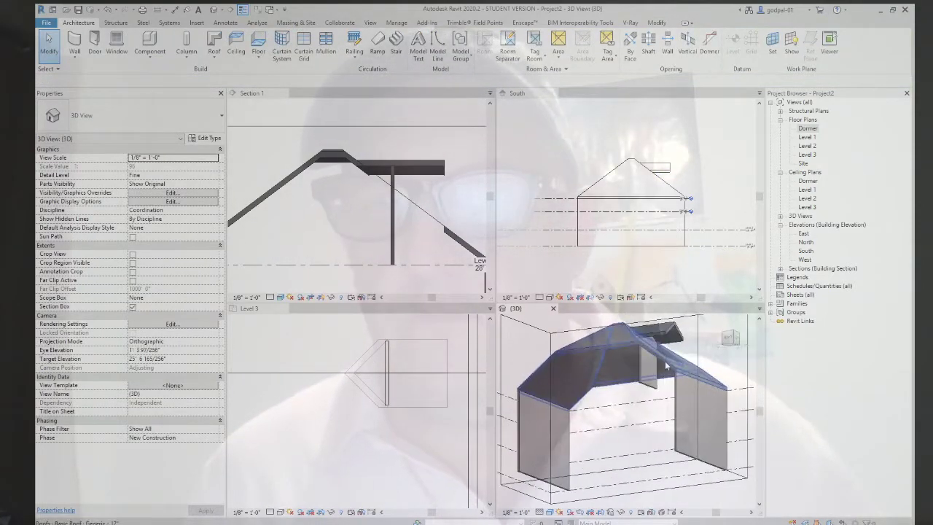
left_click(648, 367)
key("Delete")
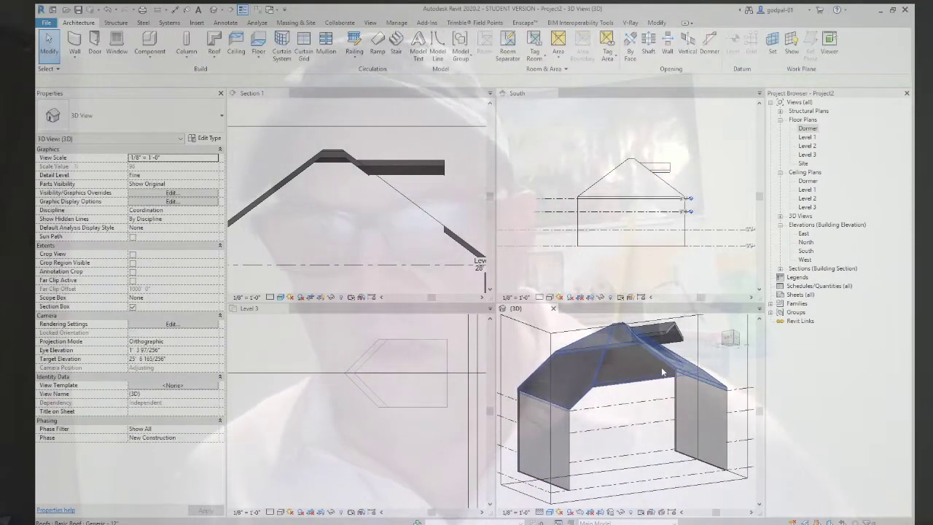
middle_click_drag(663, 373, 656, 414, "shift")
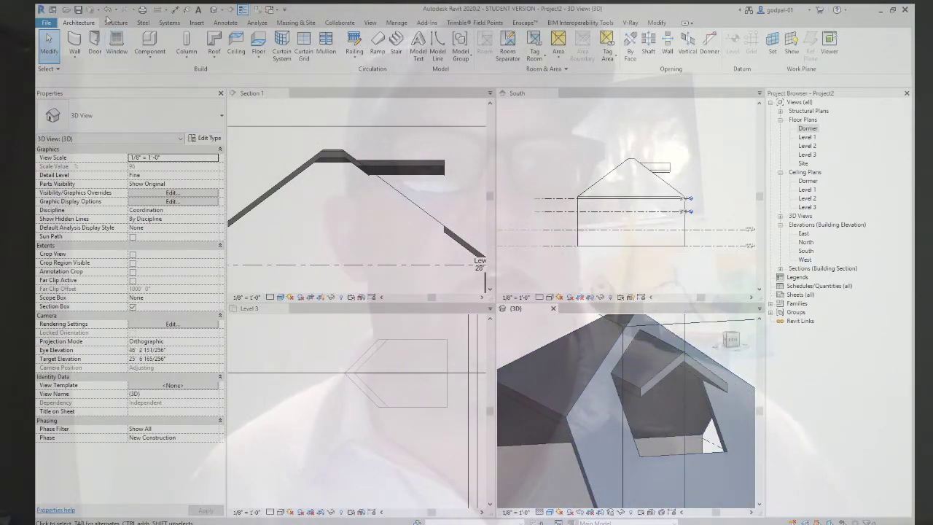
Step: Undo the wall deletion and view changes, then enlarge the section box to show walls and dormer
left_click(107, 10)
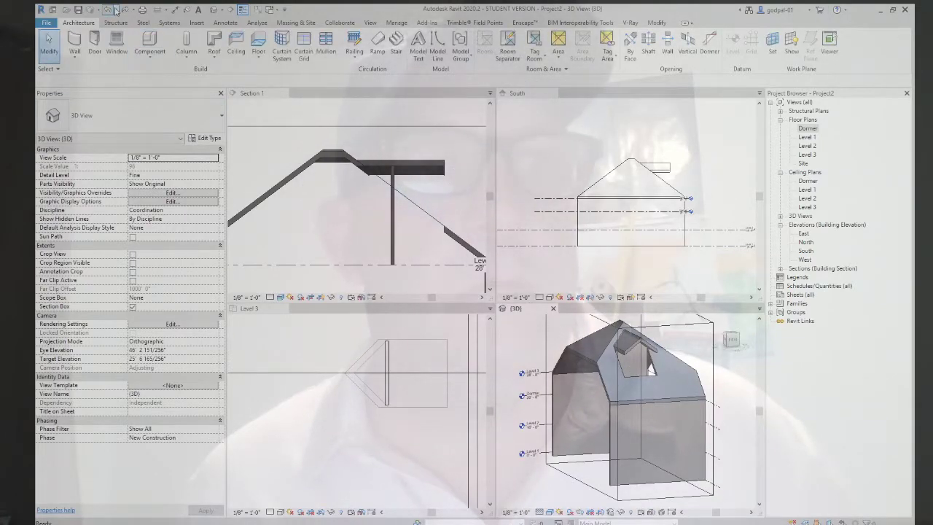
left_click(111, 9)
left_click(108, 9)
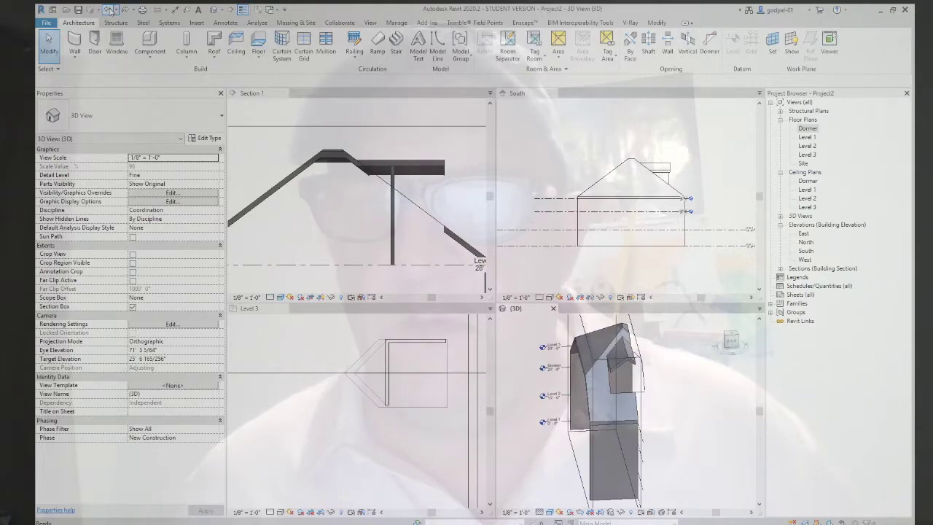
left_click(108, 9)
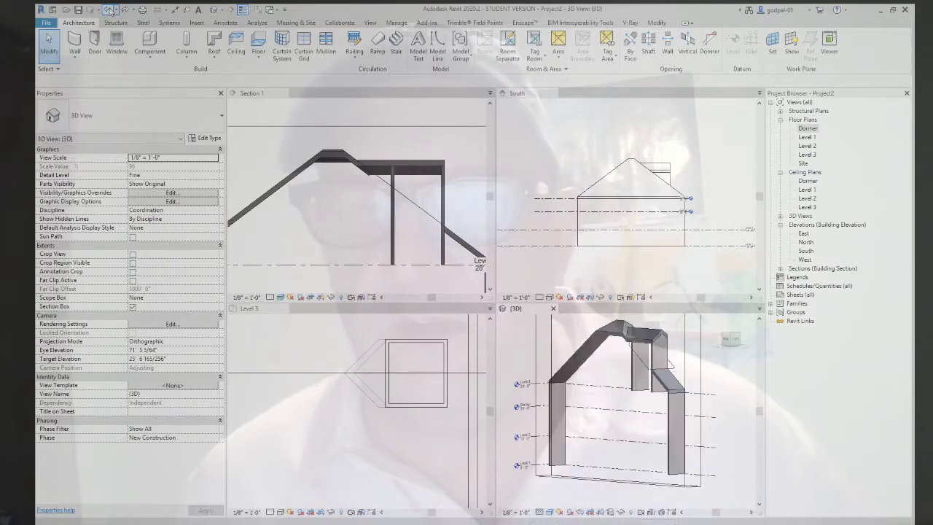
left_click(108, 10)
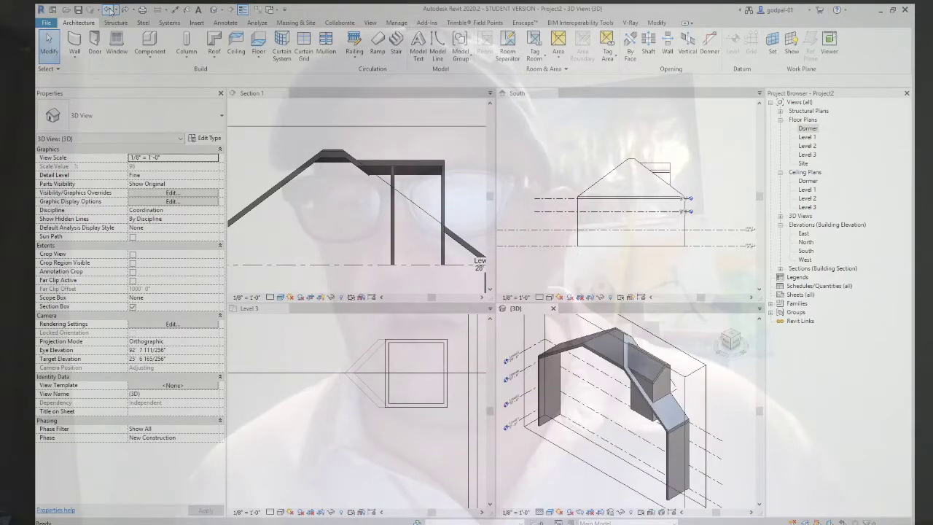
left_click(109, 10)
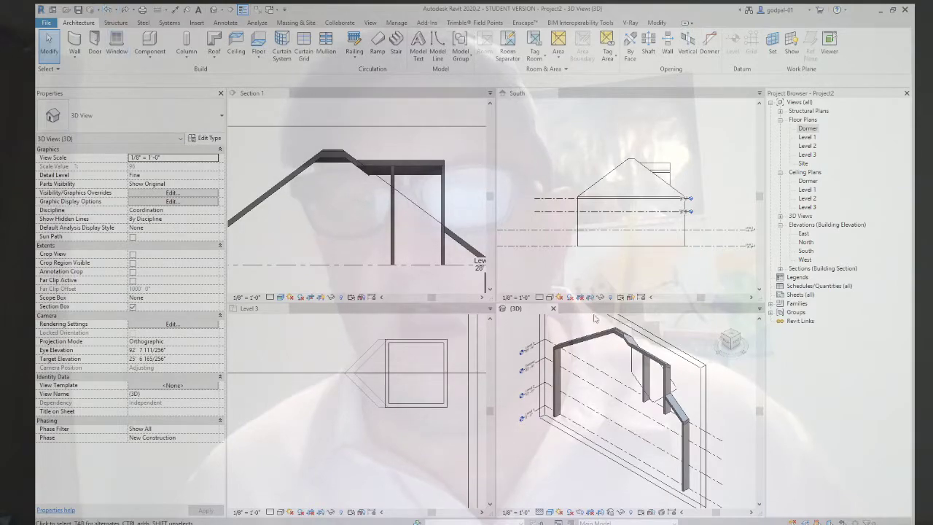
left_click(625, 394)
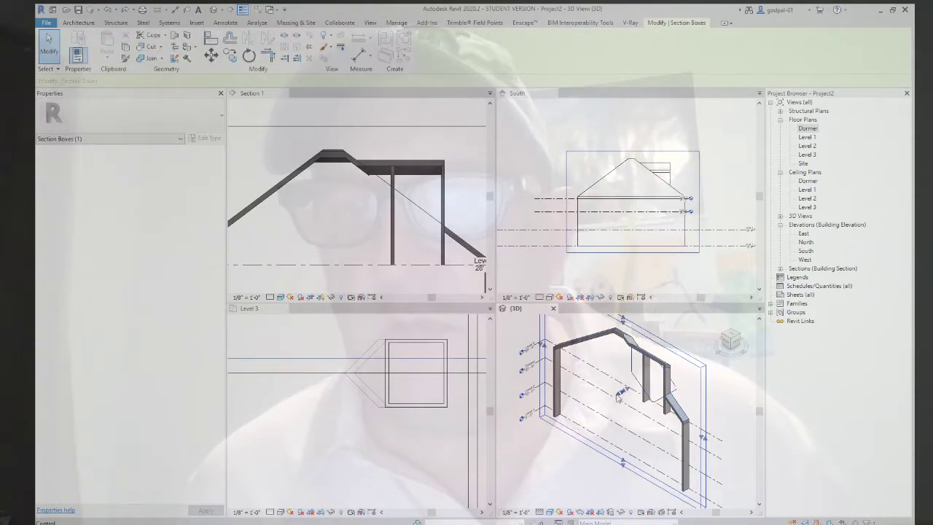
left_click_drag(618, 394, 581, 392)
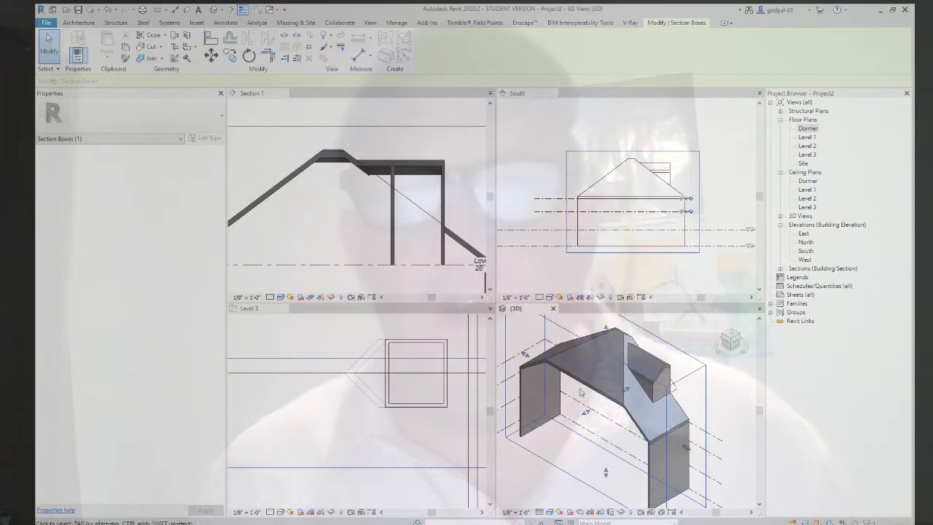
Step: Zoom into the South elevation and select one of its walls
left_click(685, 165)
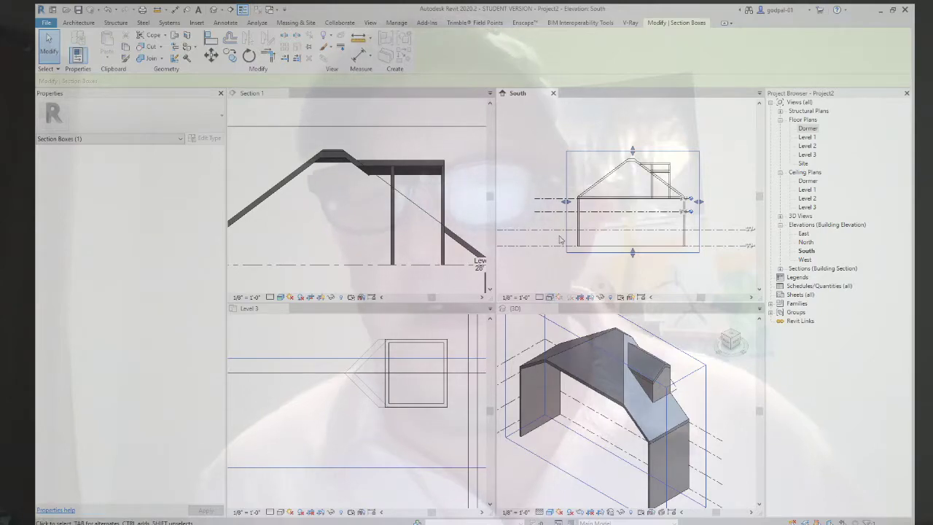
scroll(605, 226, "up", 3)
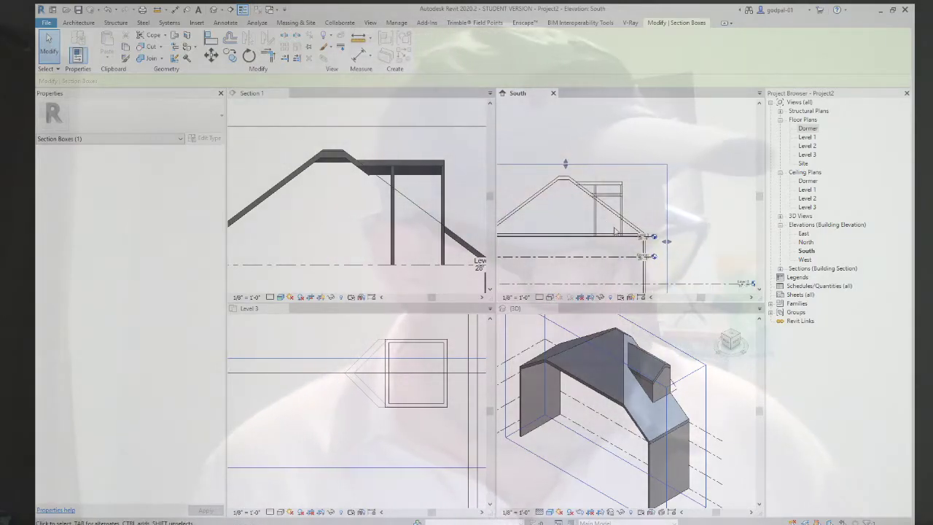
scroll(617, 185, "up", 3)
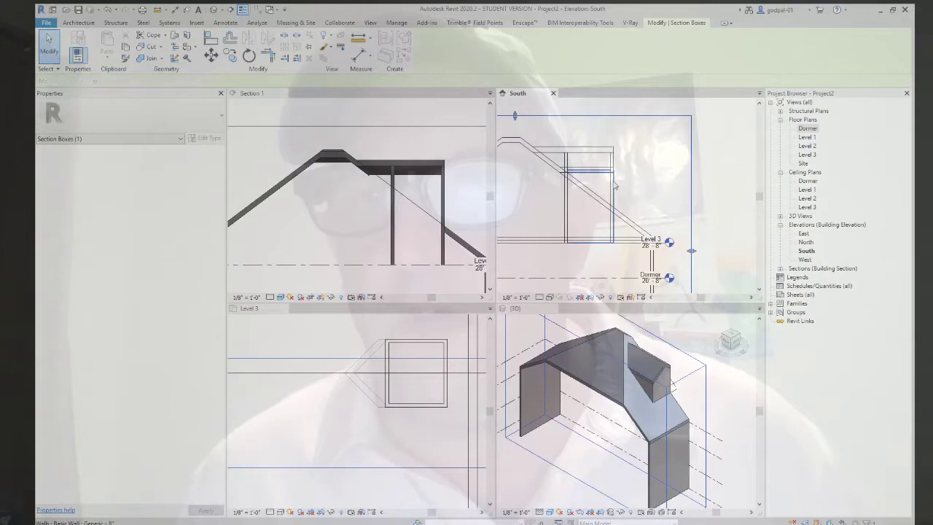
left_click(616, 187)
key("Escape")
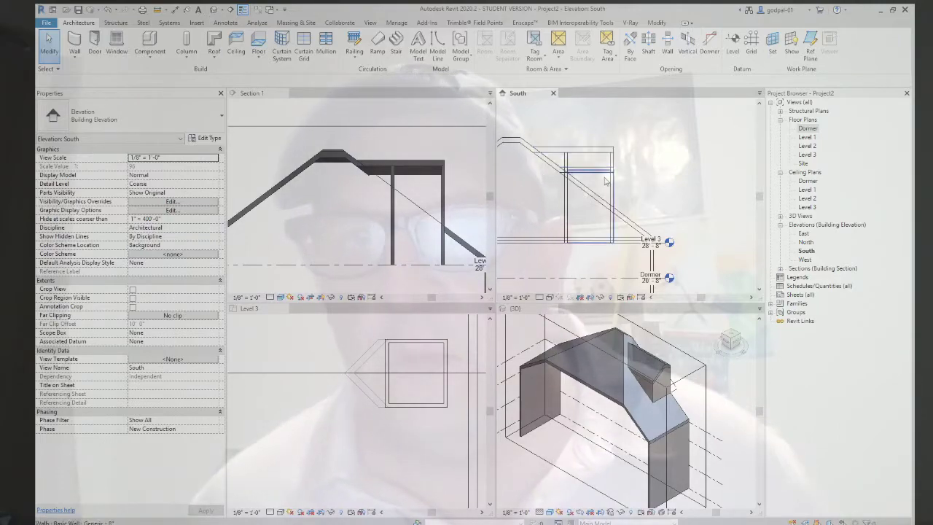
Step: Switch Section 1 to Wireframe display with the WF shortcut
left_click(599, 220)
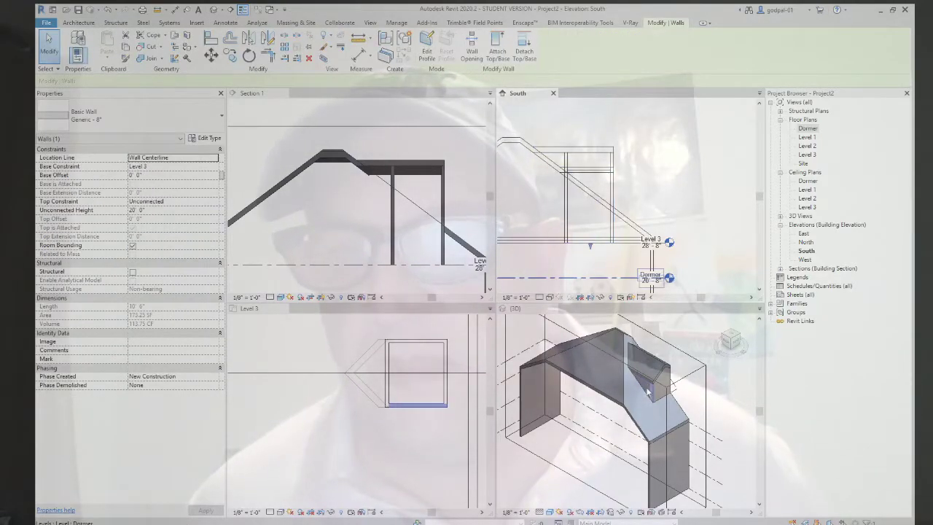
left_click(307, 243)
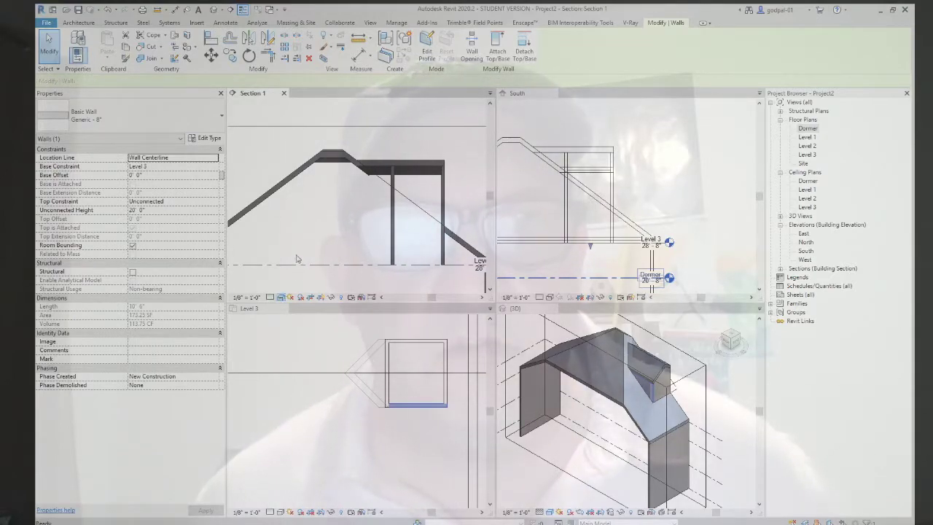
key("w")
key("f")
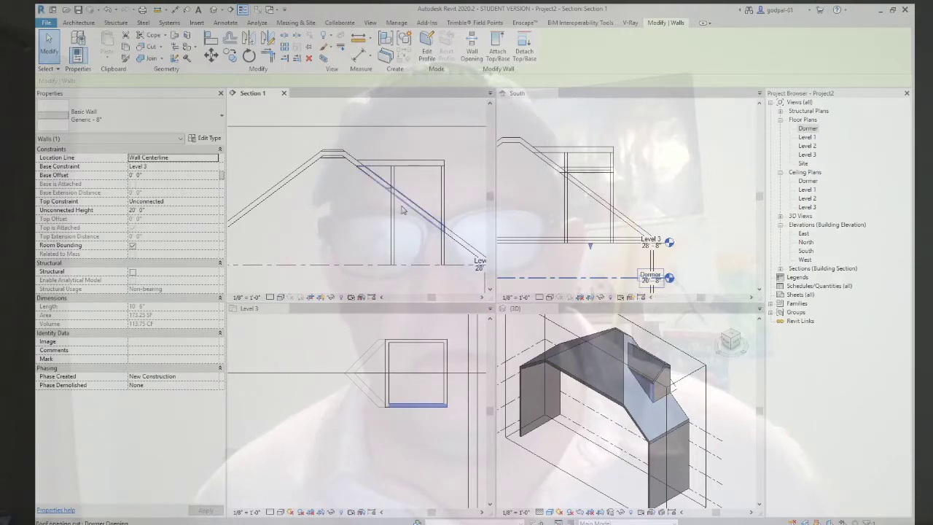
Step: Drag Section 1's cut line in Level 3 through the dormer, then select the dormer's front wall in 3D
left_click(329, 328)
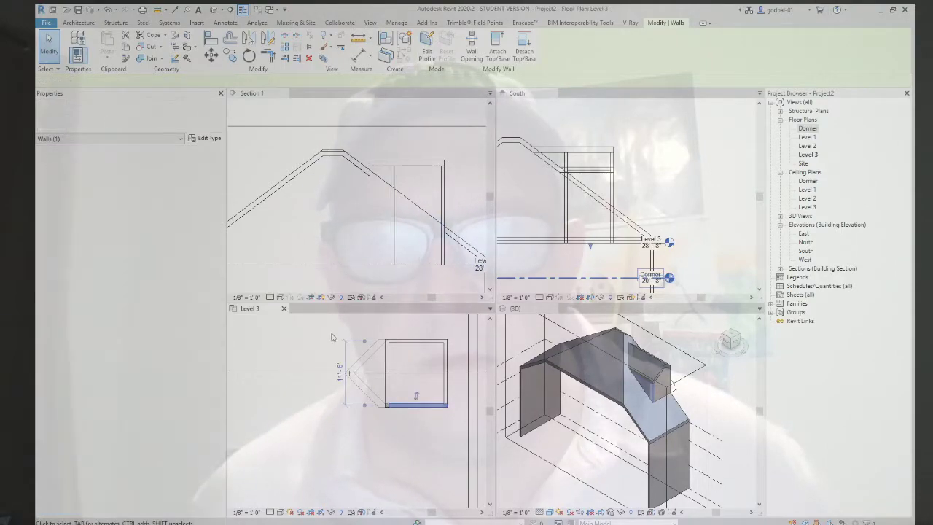
scroll(324, 350, "up", 2)
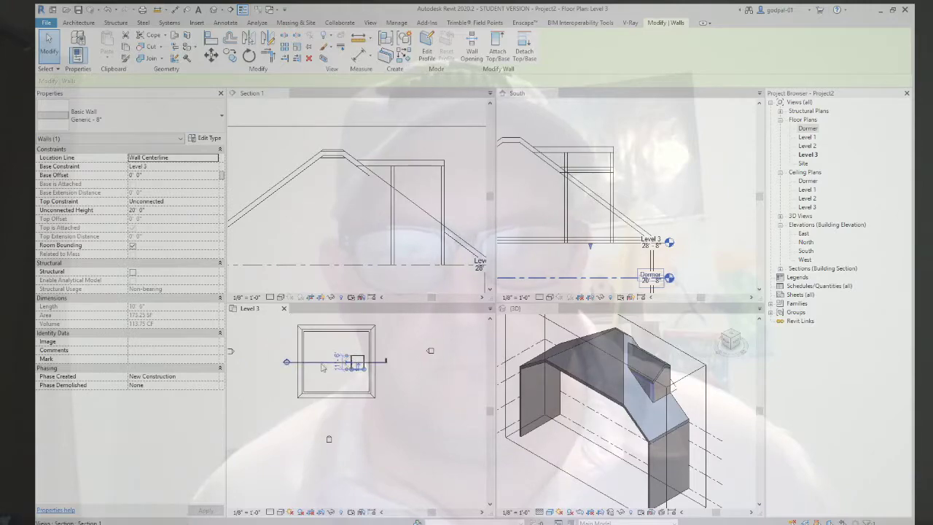
left_click(328, 362)
left_click_drag(329, 380, 338, 361)
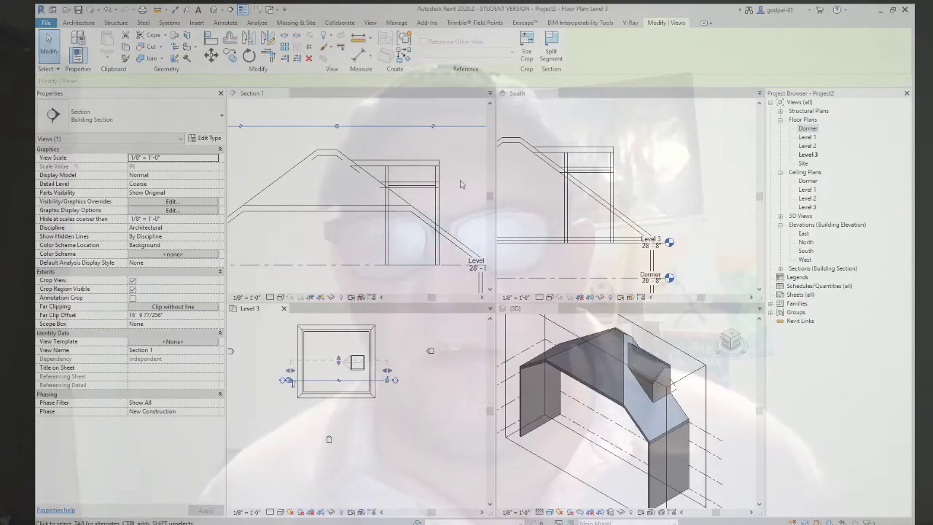
left_click(677, 379)
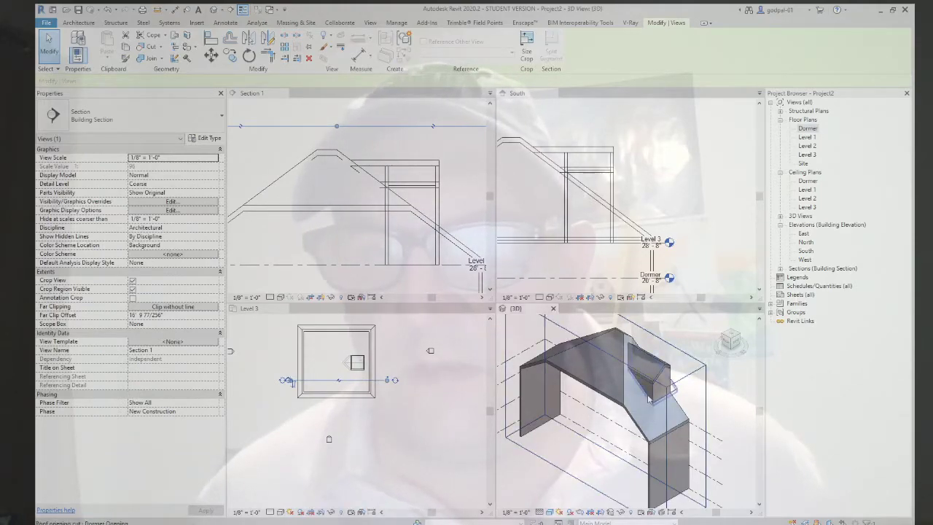
left_click(655, 398)
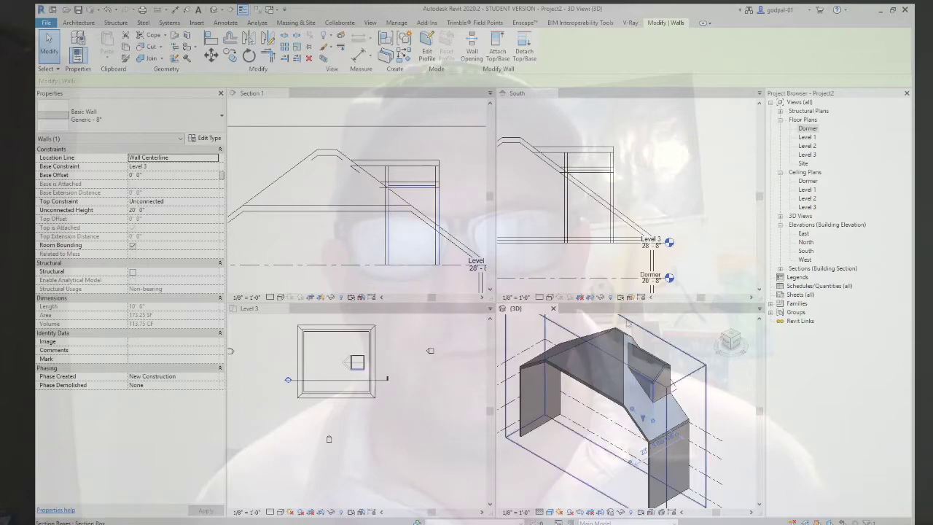
scroll(423, 200, "up", 4)
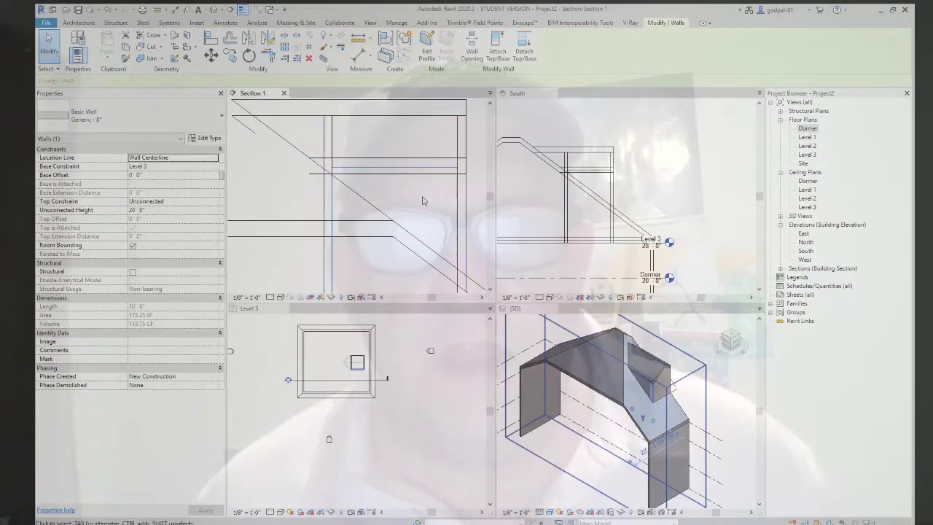
Step: Enter Edit Profile on the dormer wall and draw new sketch lines from its bottom corner
left_click(427, 49)
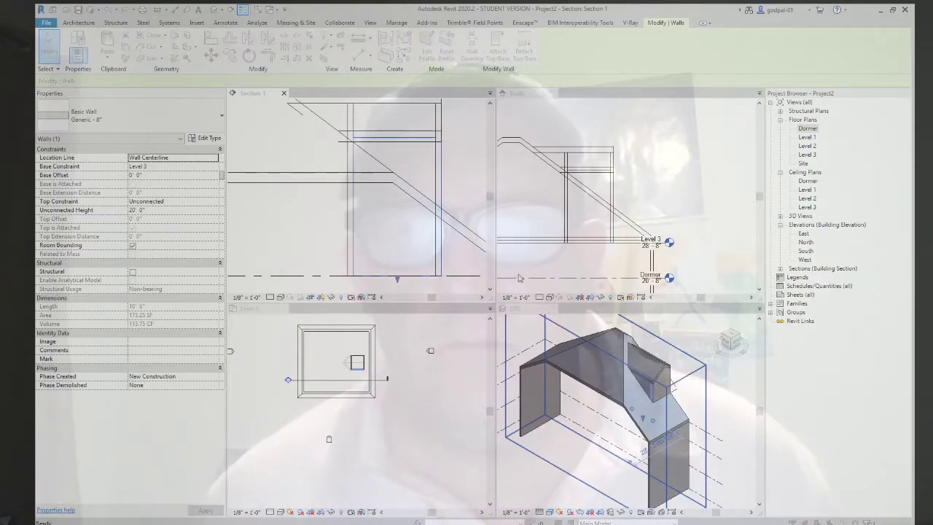
scroll(430, 160, "down", 2)
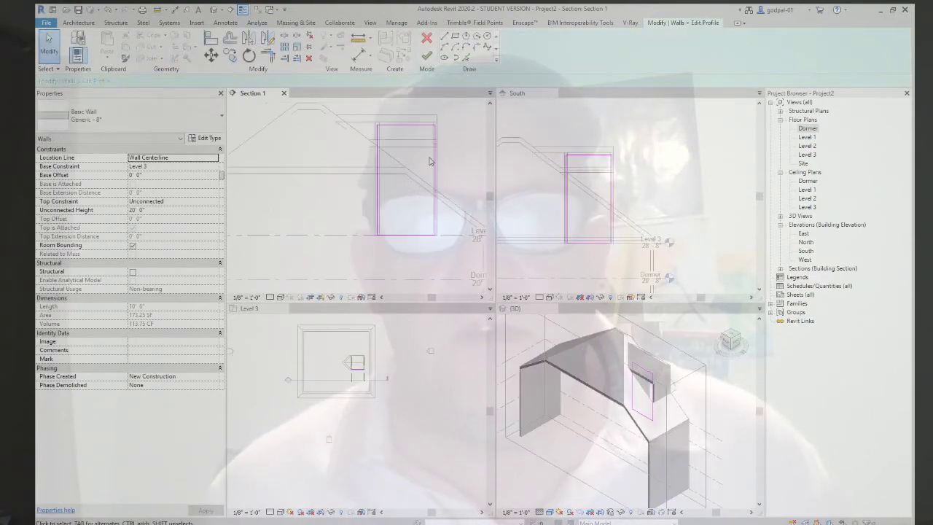
left_click(397, 236)
key("Escape")
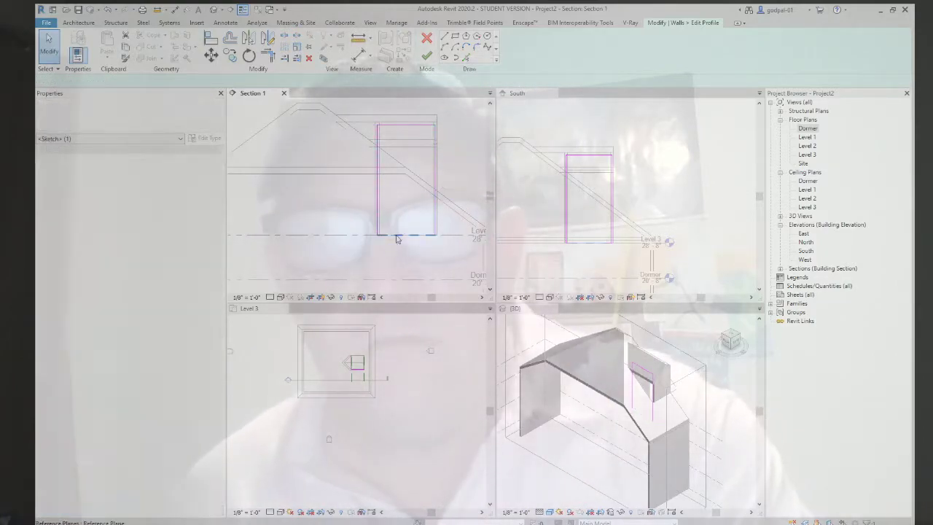
key("l")
key("i")
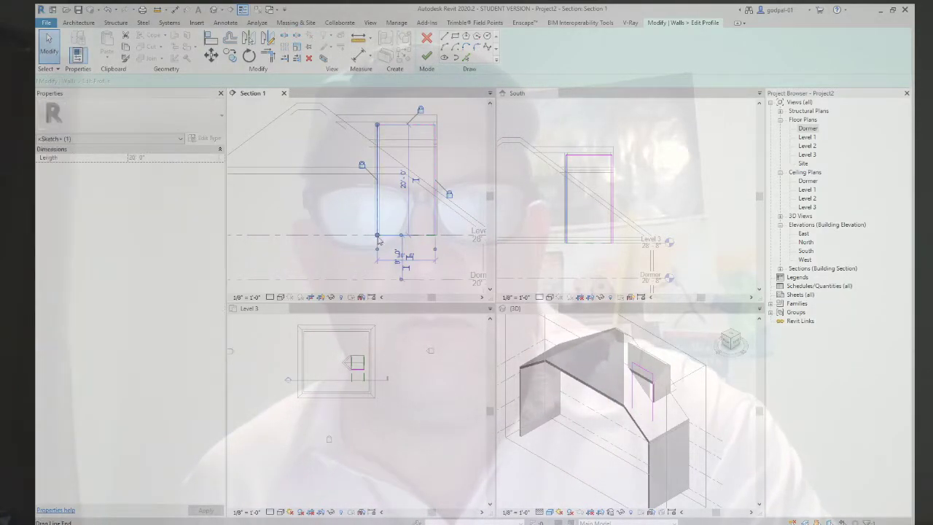
left_click(377, 234)
left_click(376, 162)
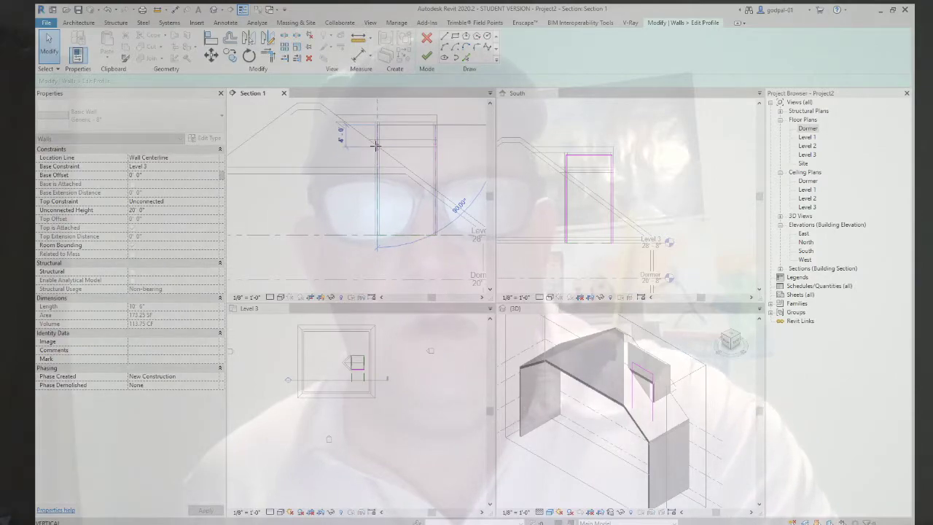
left_click(437, 212)
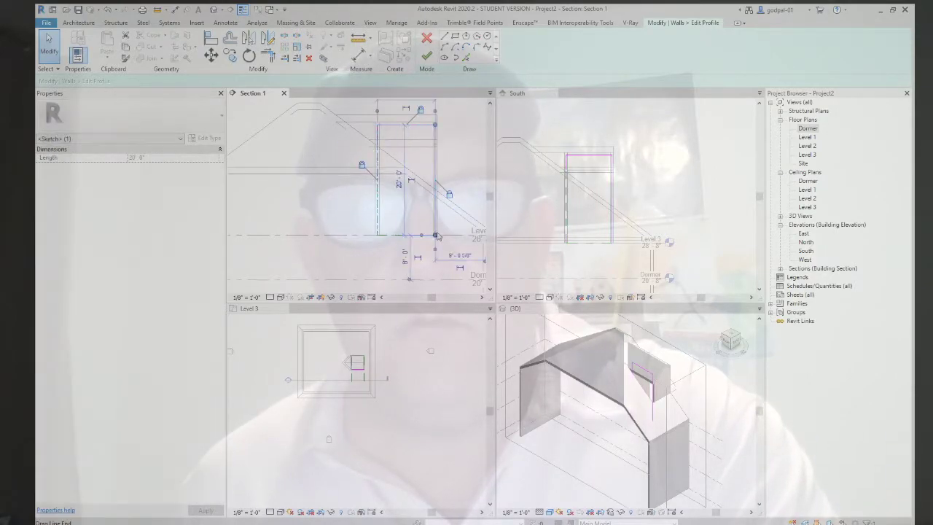
key("Escape")
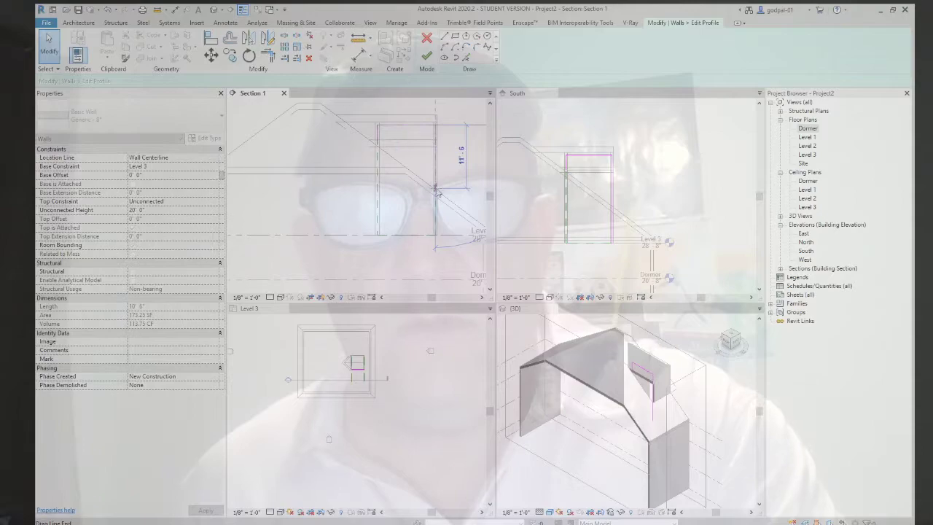
Step: Stretch the profile's right edge line to the roof line and shorten its left edge to the slope
scroll(436, 208, "up", 3)
left_click(437, 213)
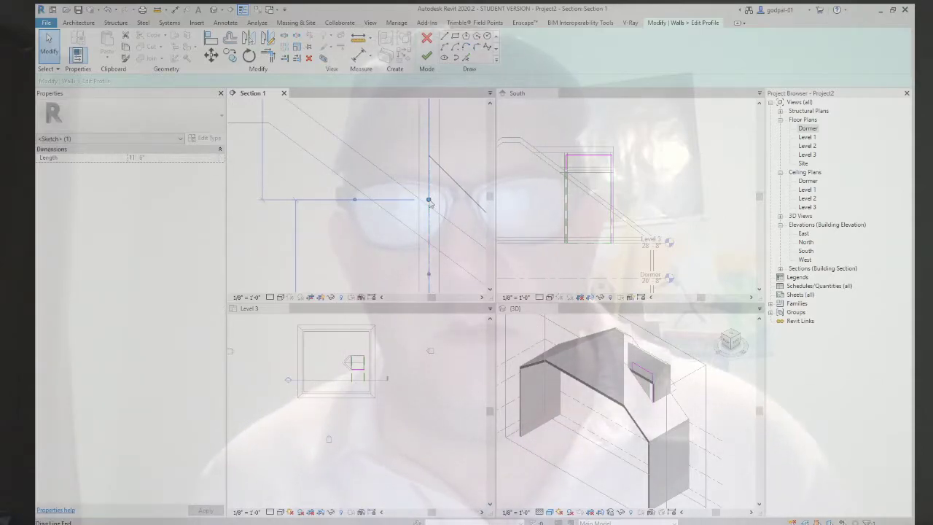
left_click_drag(430, 204, 437, 209)
scroll(324, 195, "up", 2)
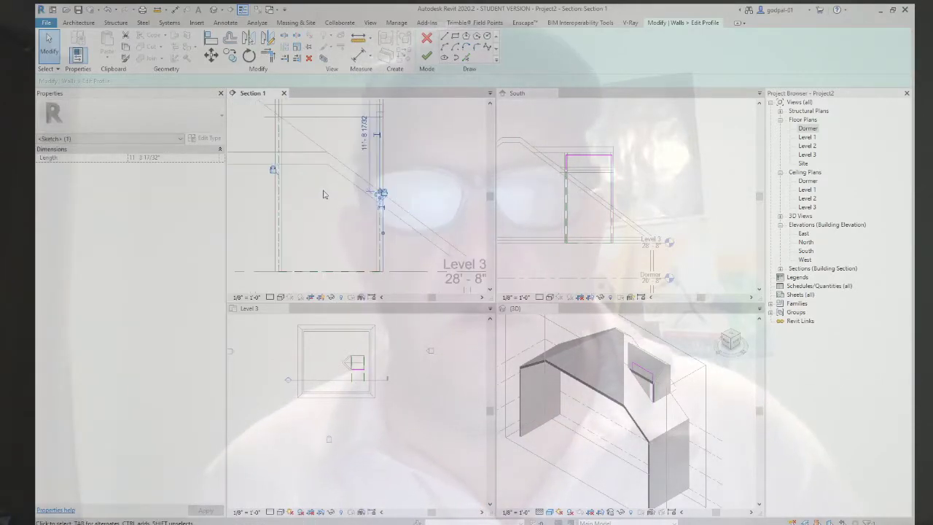
middle_click_drag(325, 194, 366, 208)
left_click(366, 208)
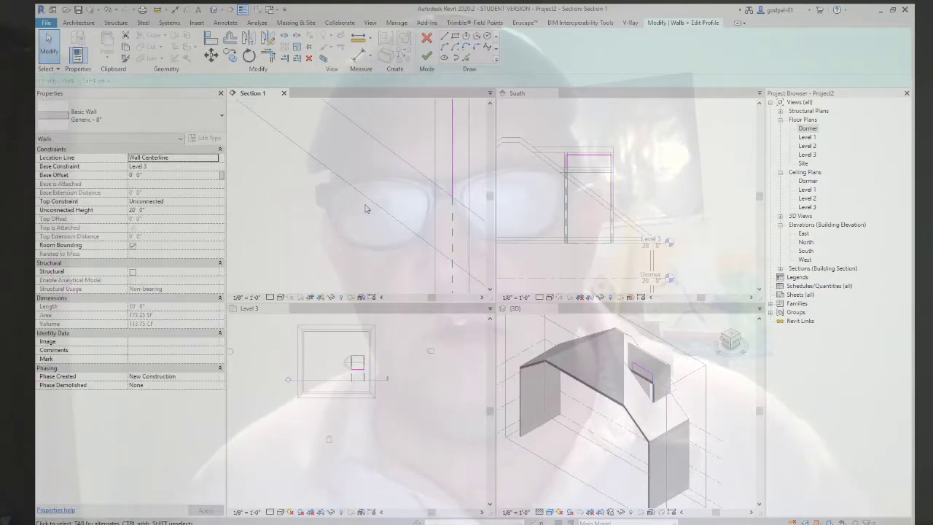
scroll(297, 192, "down", 3)
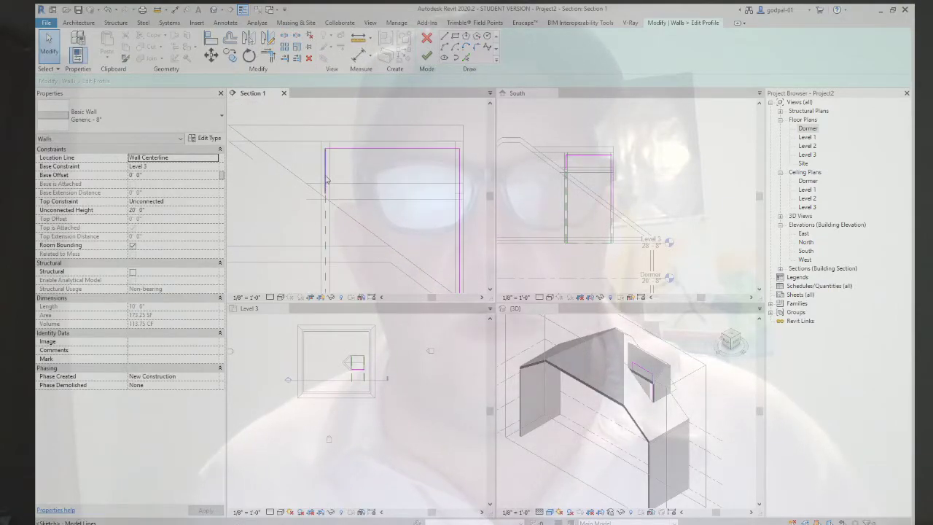
left_click(326, 180)
scroll(325, 189, "up", 3)
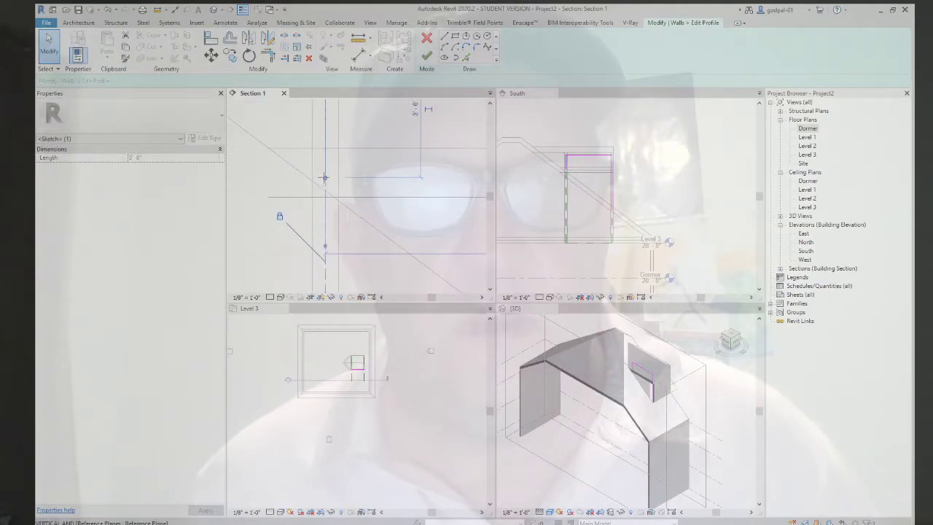
mouse_move(325, 177)
left_mouse_down()
mouse_move(312, 167)
mouse_move(321, 210)
left_mouse_up()
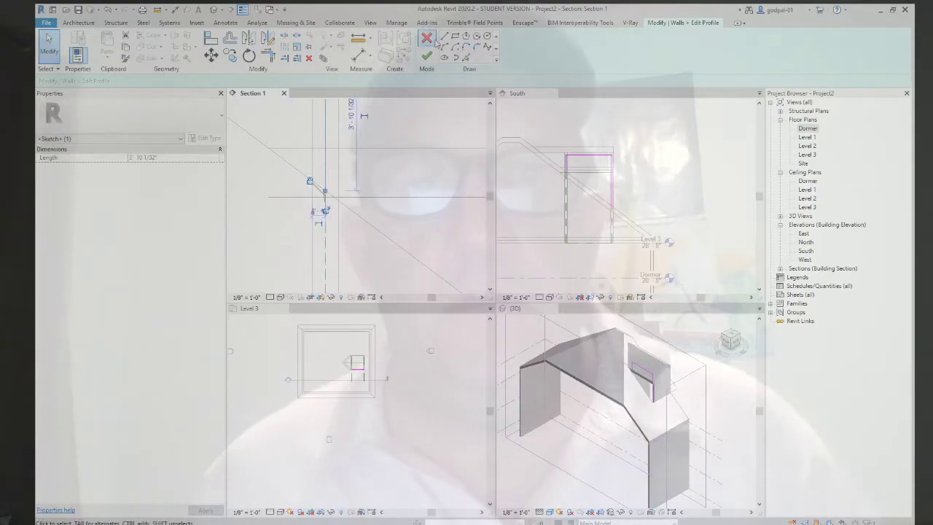
Step: Draw the sloped line to the right edge's endpoint and finish the profile, trimming the wall to 47.50 SF
left_click(445, 37)
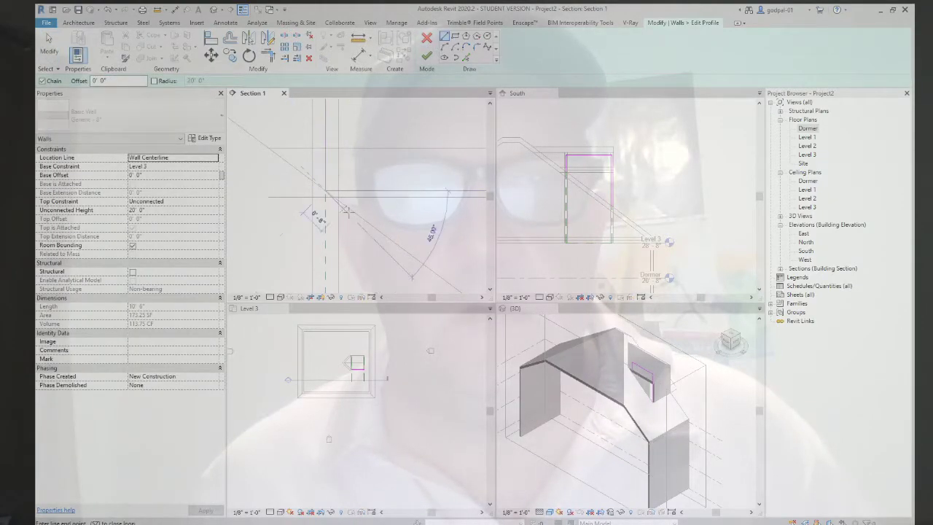
scroll(394, 233, "up", 2)
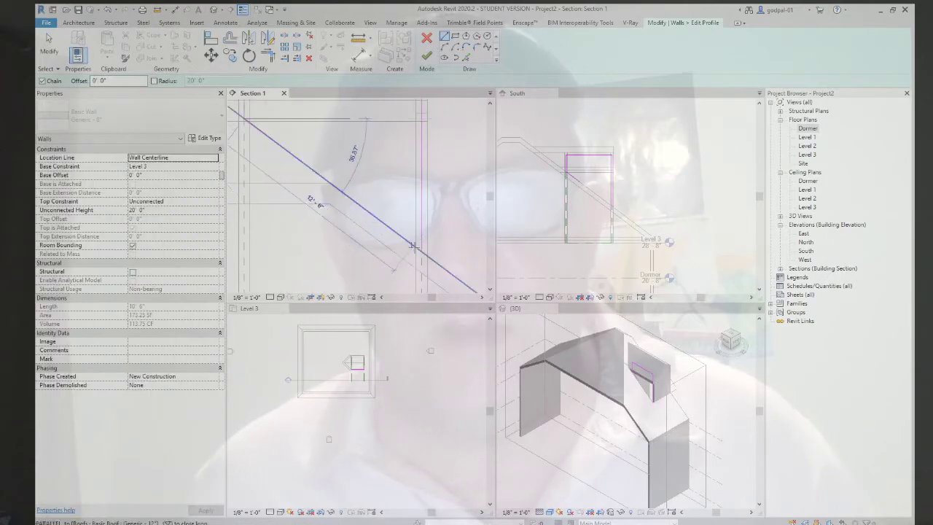
left_click(420, 251)
scroll(408, 219, "down", 2)
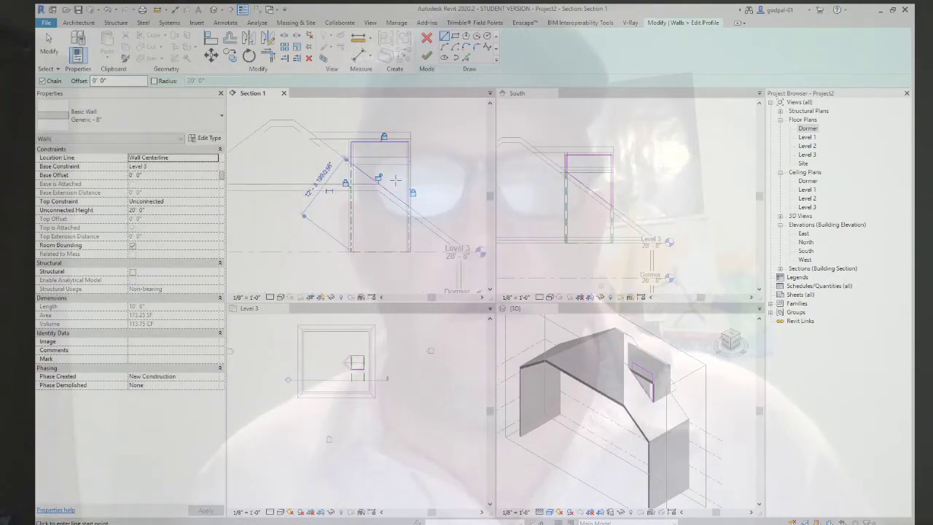
left_click(428, 55)
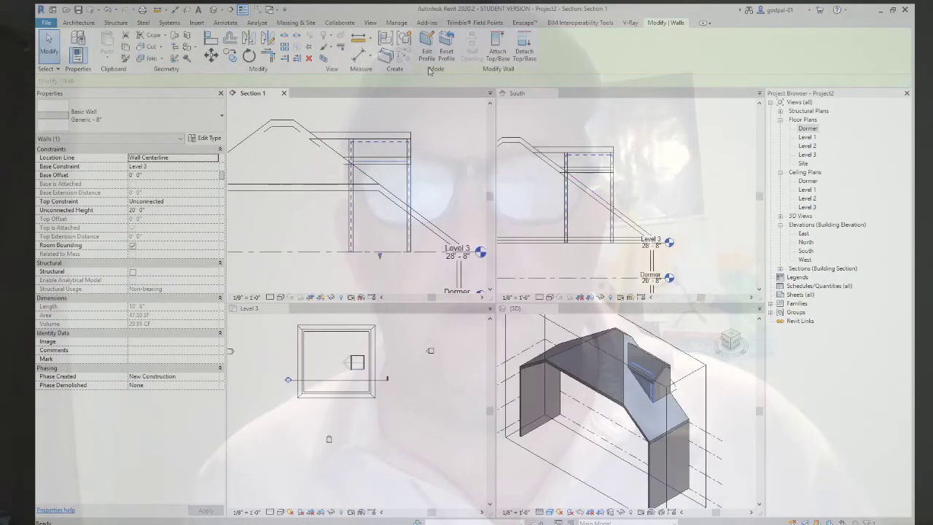
Step: Orbit and zoom the 3D model to inspect the trimmed dormer wall where it meets the hip roof
left_click(440, 326)
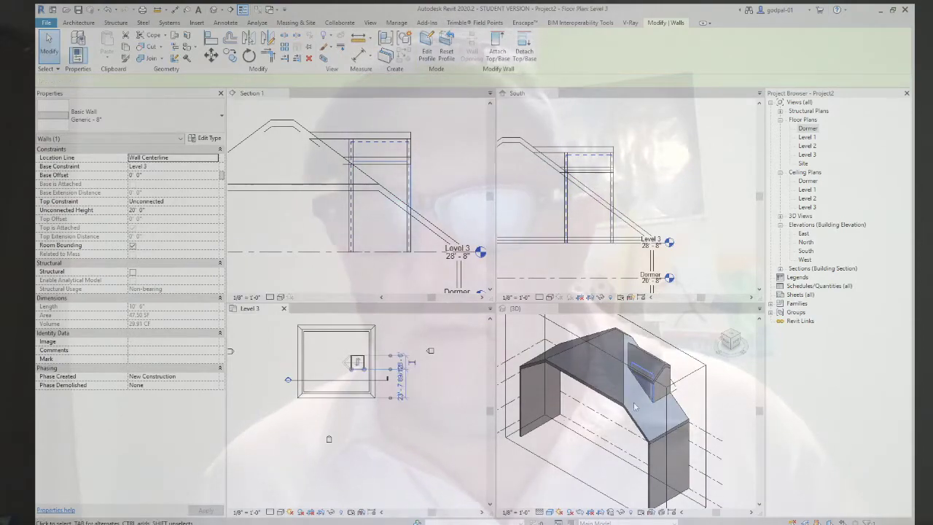
scroll(646, 410, "up", 3)
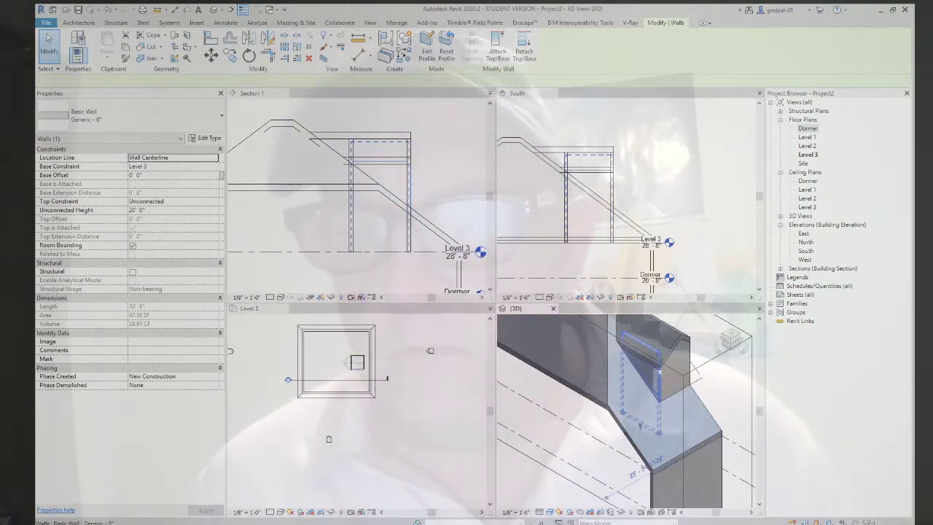
middle_click_drag(646, 410, 636, 365, "shift")
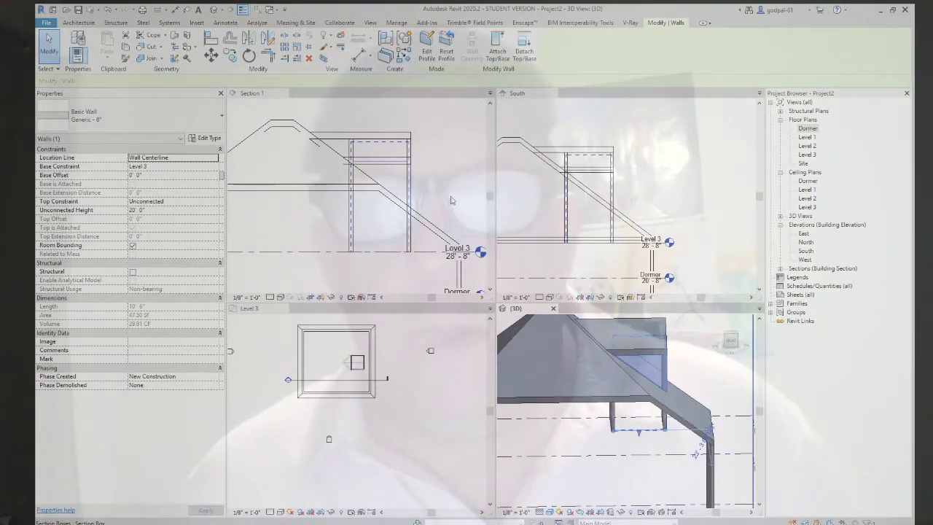
left_click(451, 222)
scroll(363, 366, "up", 3)
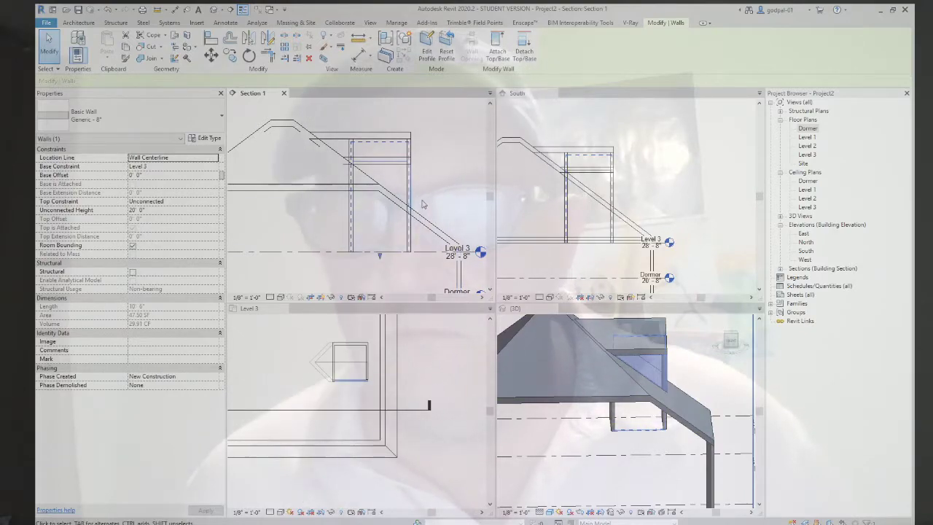
middle_click_drag(683, 406, 638, 399, "shift")
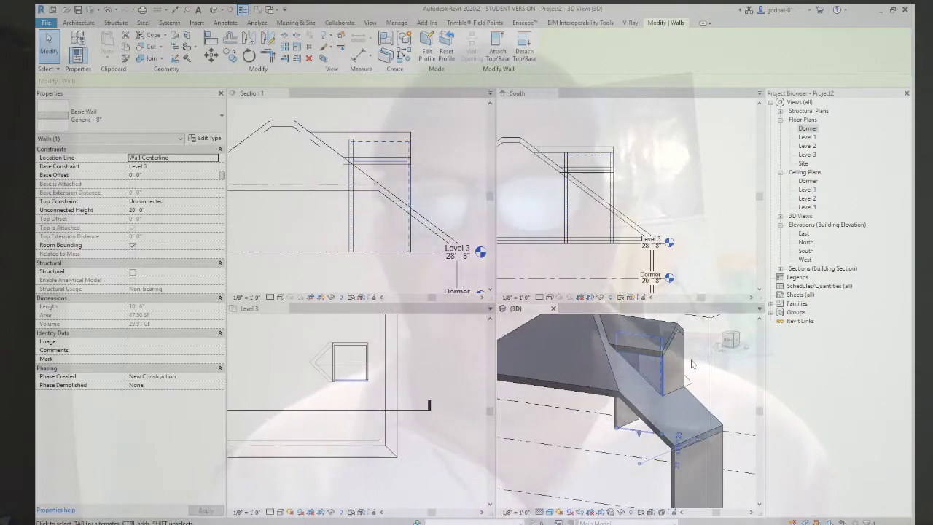